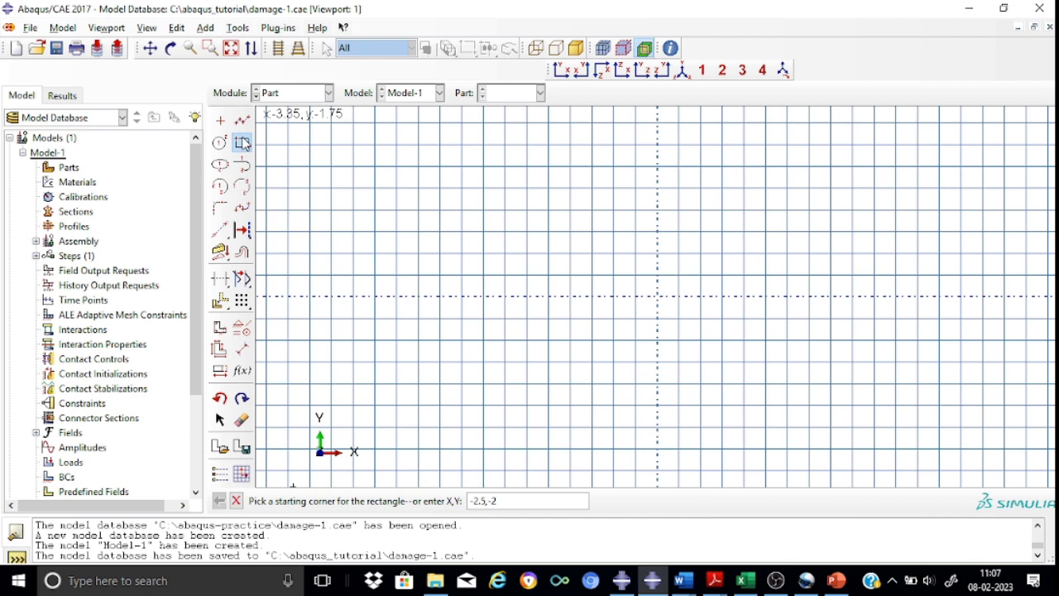
# - Sketch a rectangle centred on the origin, with opposite corners at -2.5,-2.5 and 2.5,2.5
pyautogui.press('Return')
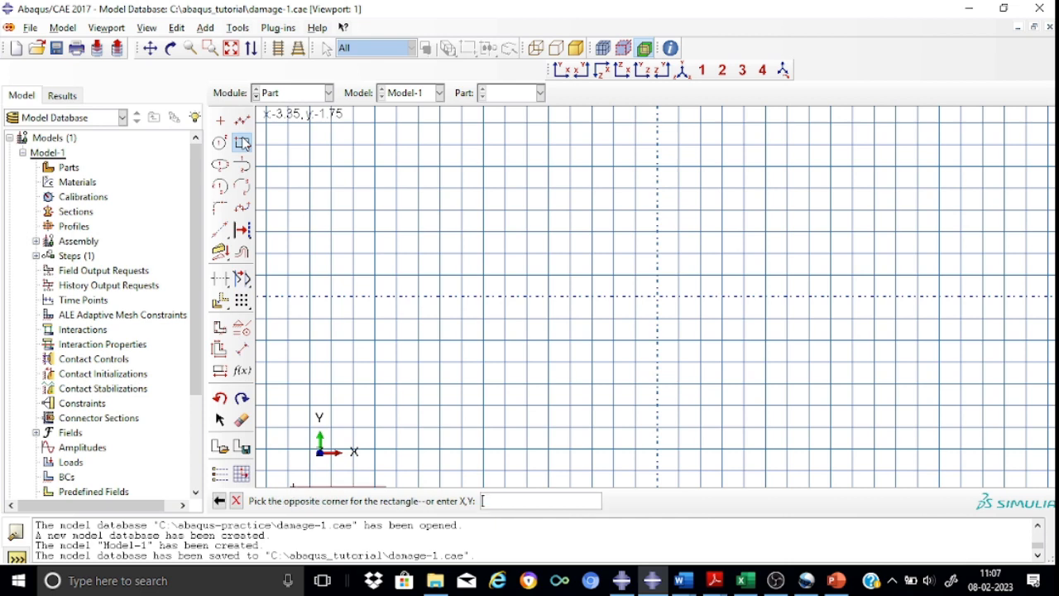
pyautogui.write('2.5,2.6')
pyautogui.press('BackSpace')
pyautogui.write('5')
pyautogui.press('Return')
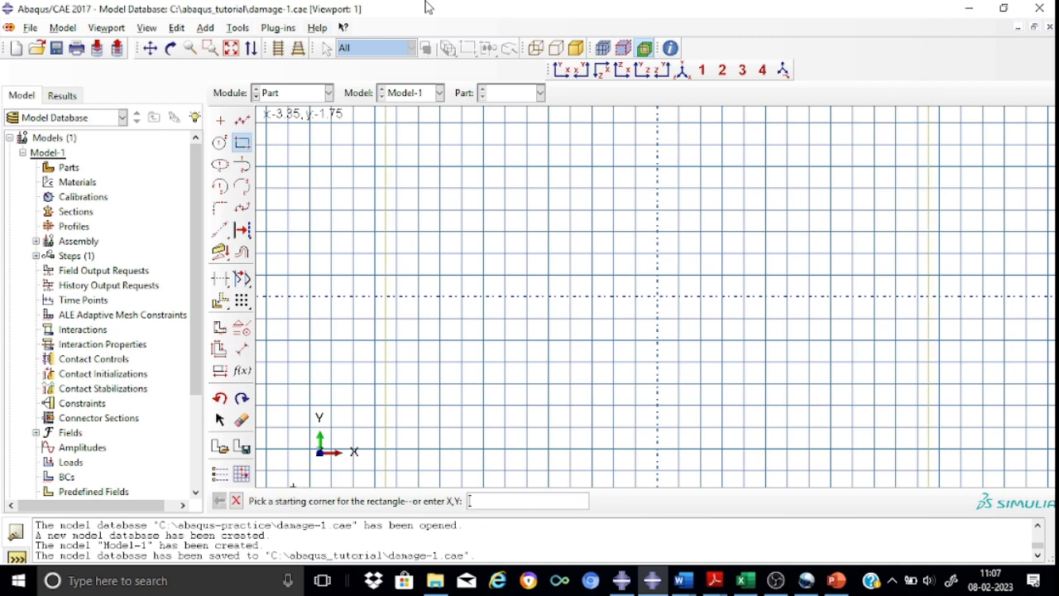
pyautogui.scroll(3, 582, 211)
pyautogui.scroll(-5, 548, 232)
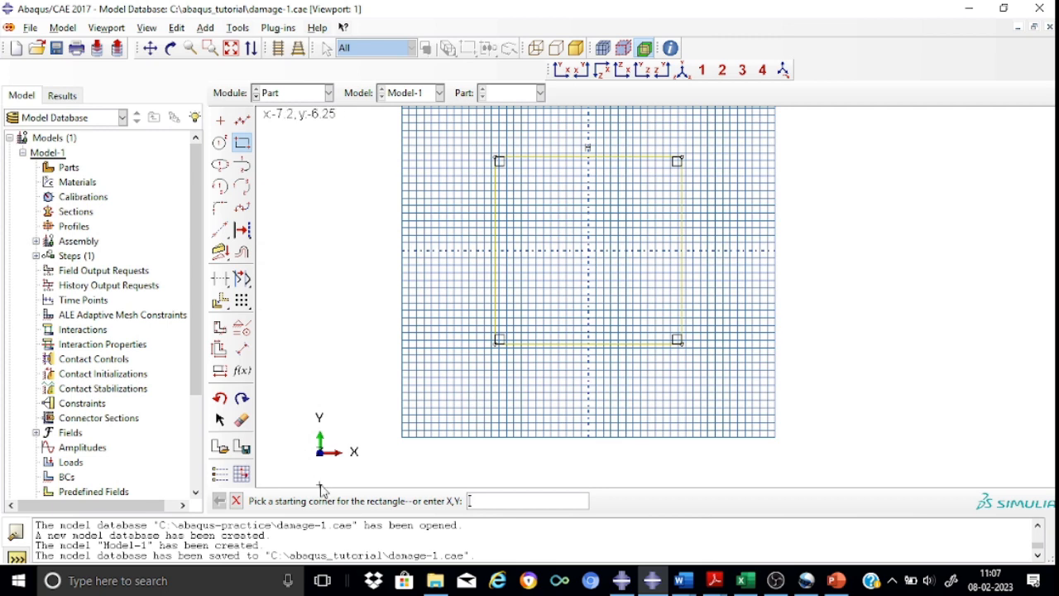
pyautogui.click(236, 501)
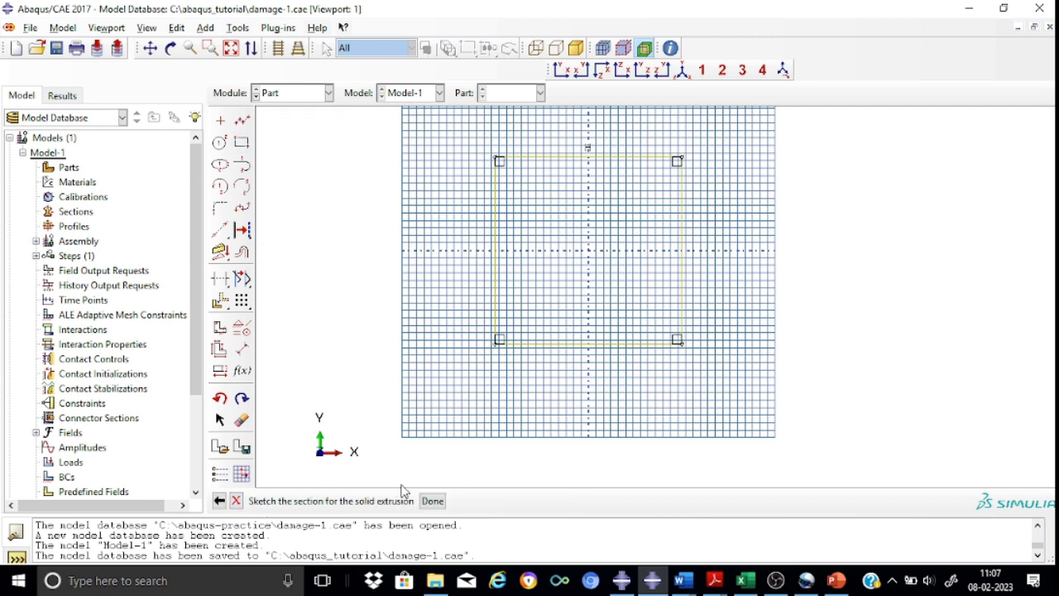
# - Finish the section sketch and extrude it as a solid to a depth of 60
pyautogui.click(433, 501)
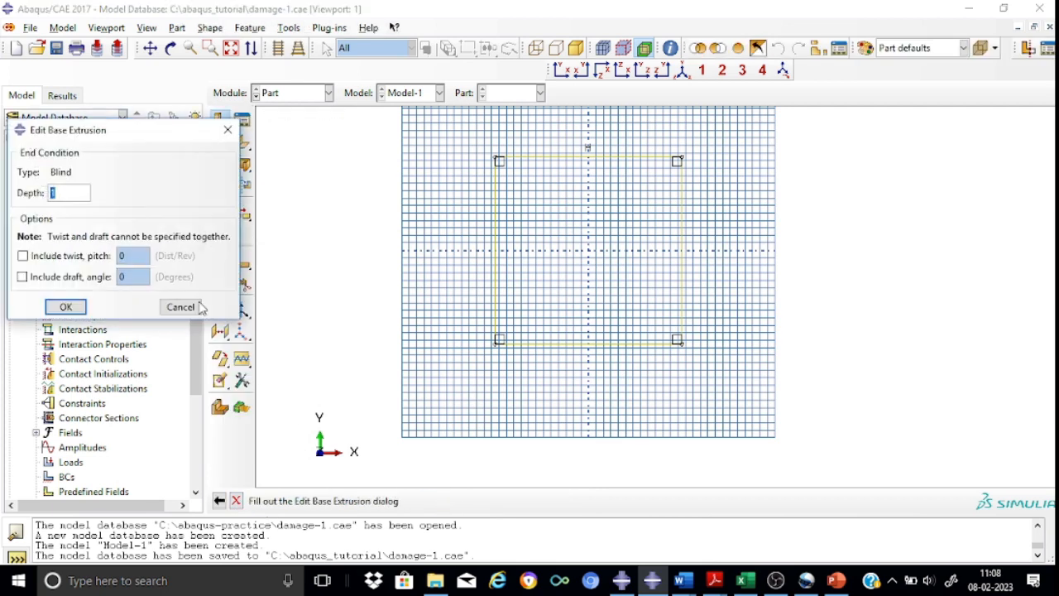
pyautogui.click(70, 191)
pyautogui.press('BackSpace')
pyautogui.write('60')
pyautogui.click(65, 307)
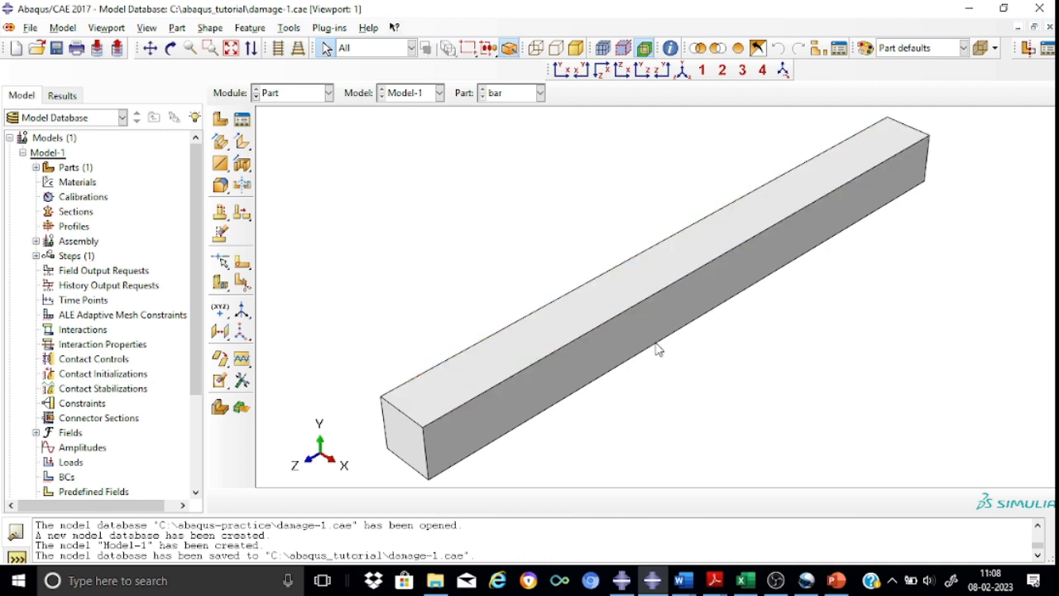
# - Switch to the Property module and start a new material named steel
pyautogui.click(328, 92)
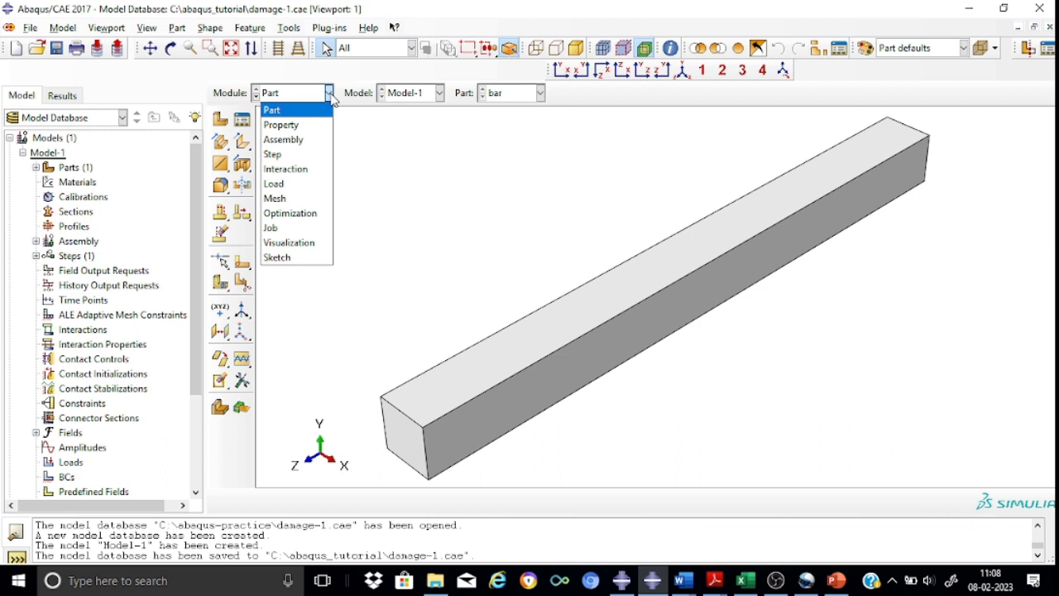
pyautogui.click(298, 126)
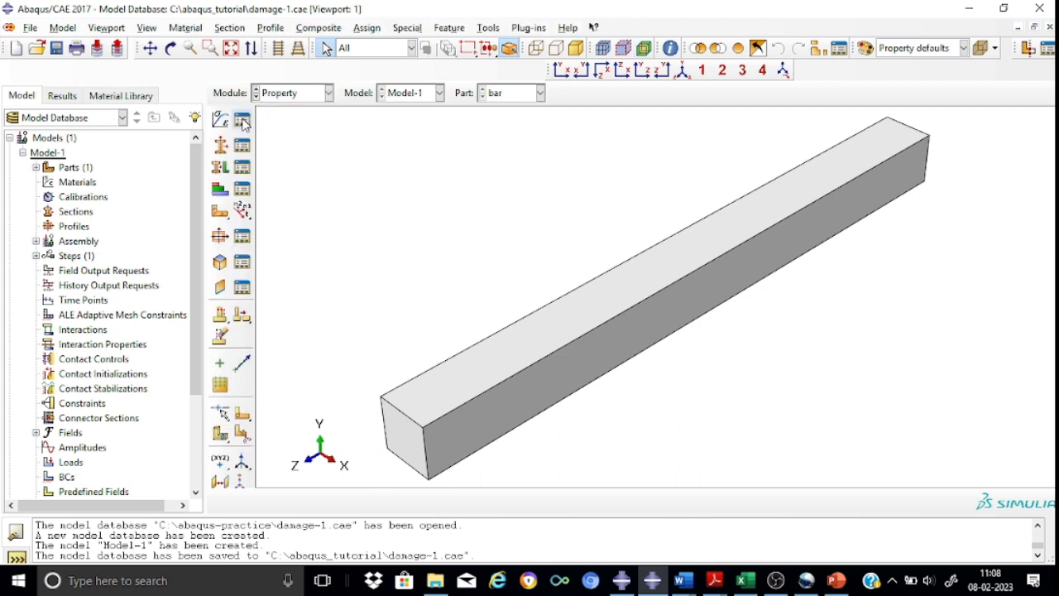
pyautogui.click(242, 122)
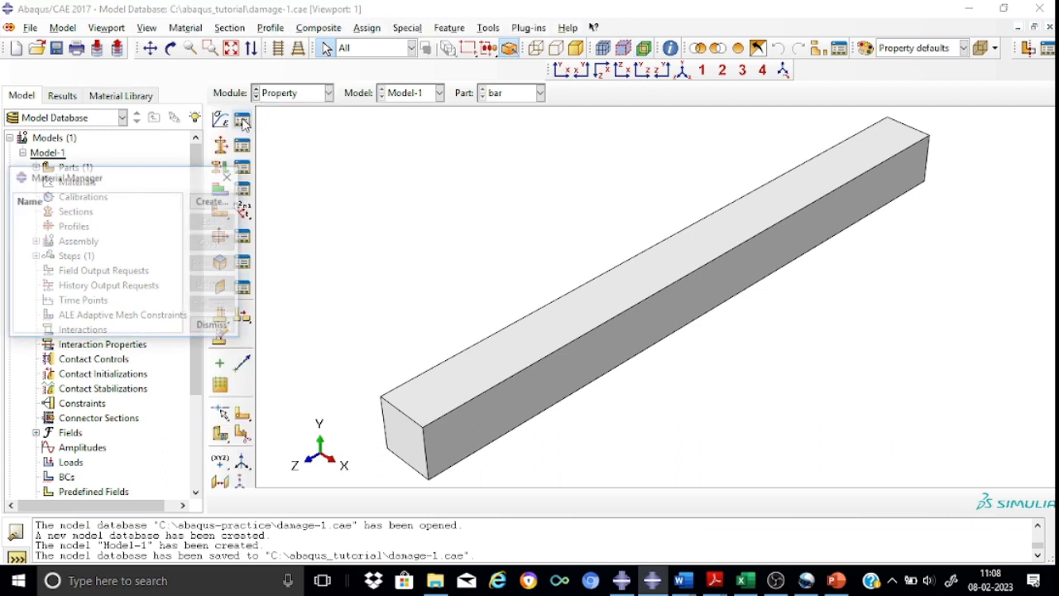
pyautogui.click(212, 201)
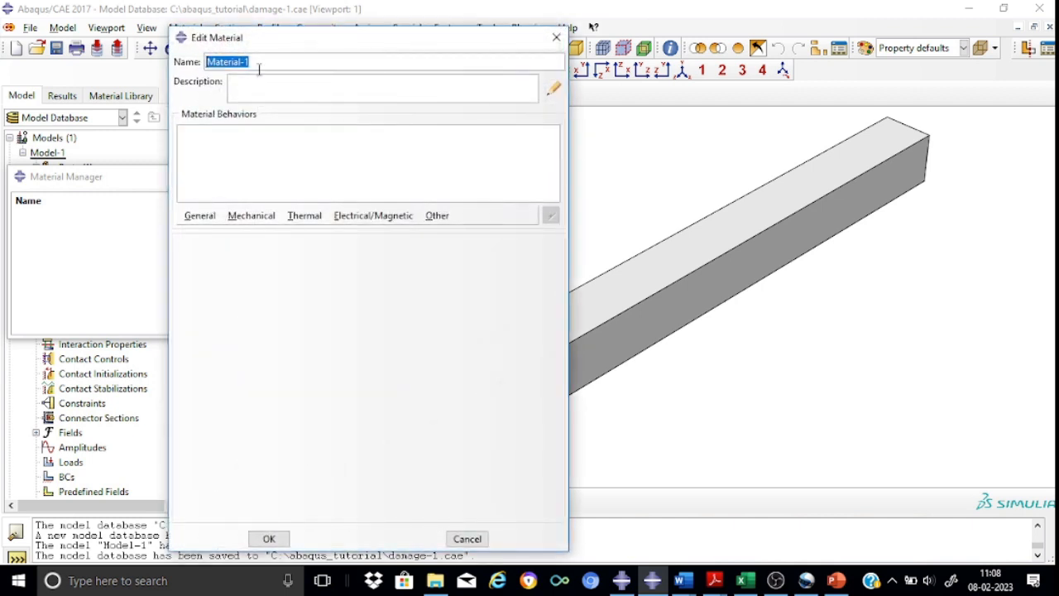
pyautogui.click(263, 63)
pyautogui.press('BackSpace')
pyautogui.press('BackSpace')
pyautogui.press('BackSpace')
pyautogui.press('BackSpace')
pyautogui.press('BackSpace')
pyautogui.press('BackSpace')
pyautogui.press('BackSpace')
pyautogui.press('BackSpace')
pyautogui.press('BackSpace')
pyautogui.press('BackSpace')
pyautogui.write('steel')
# - Add a uniform mass density of 7.8e-6 to the steel material
pyautogui.click(212, 222)
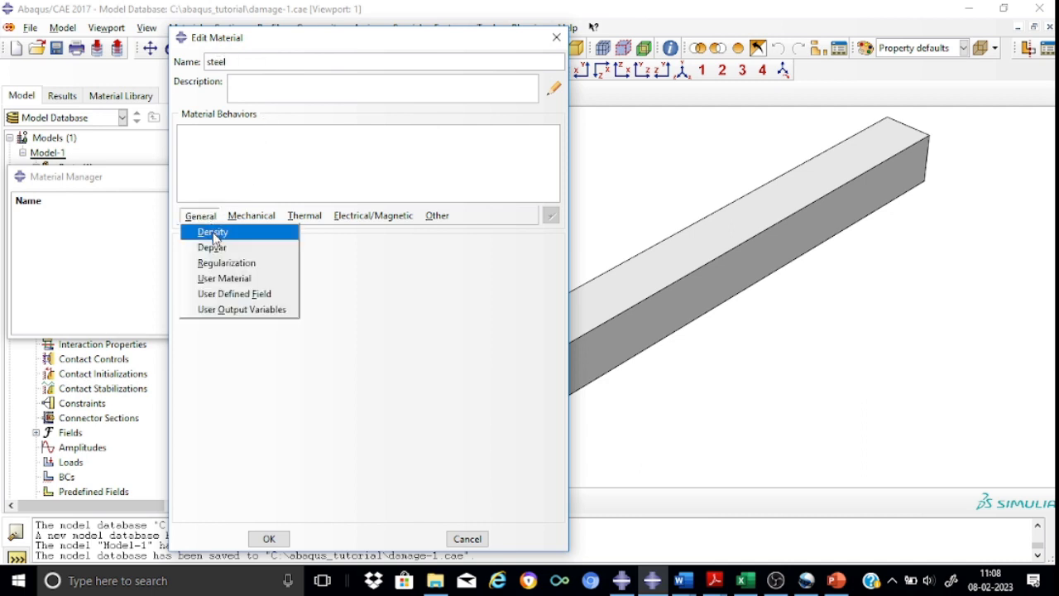
pyautogui.click(213, 231)
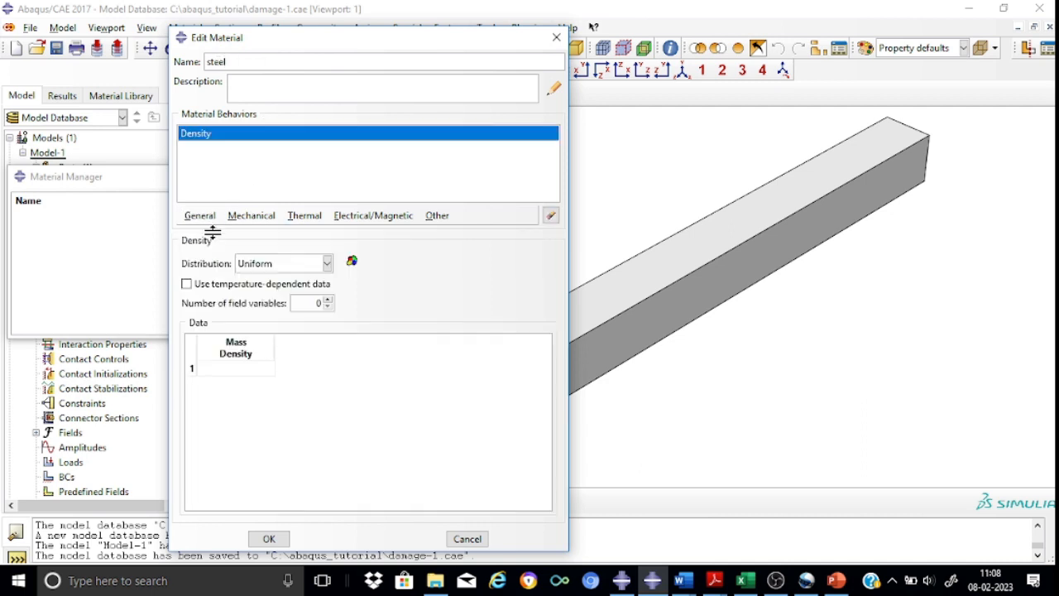
pyautogui.click(227, 370)
pyautogui.write('7')
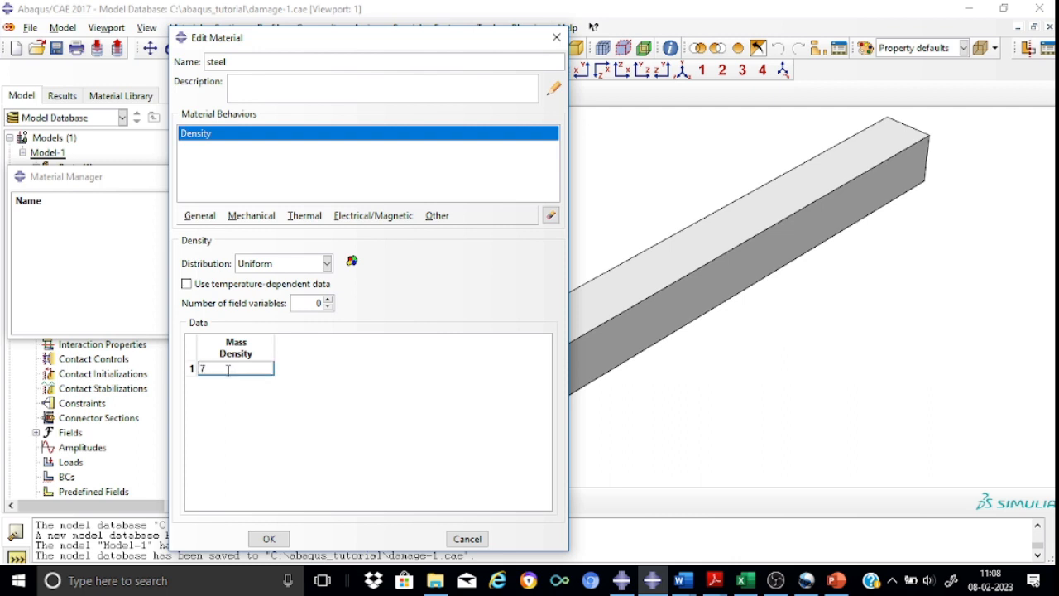
pyautogui.write('.8e-6')
# - Add isotropic elastic behavior to steel with Young's modulus 2e5 and Poisson's ratio 0.3
pyautogui.click(263, 222)
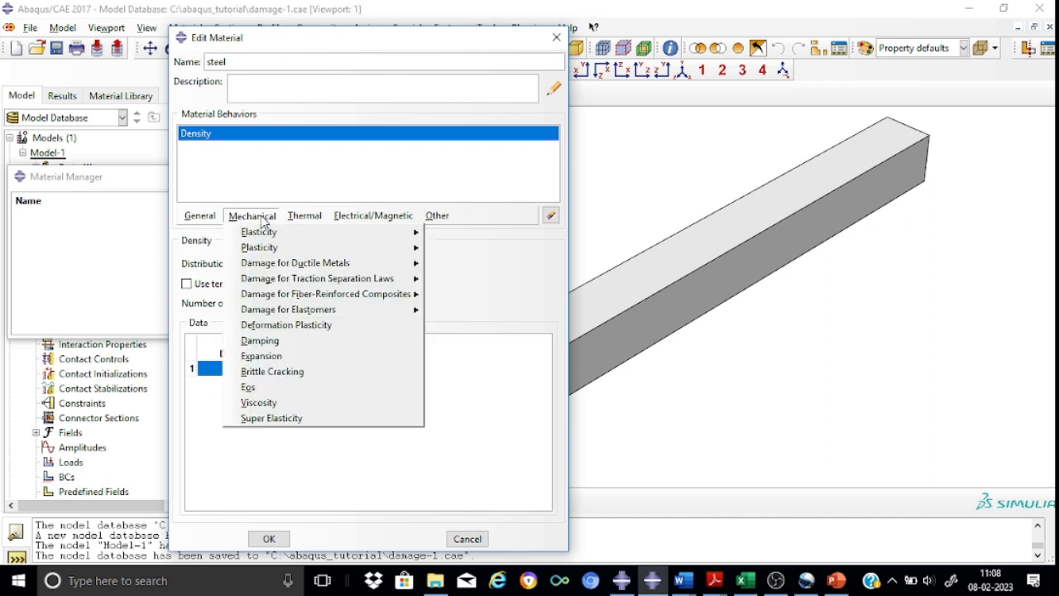
pyautogui.moveTo(269, 232)
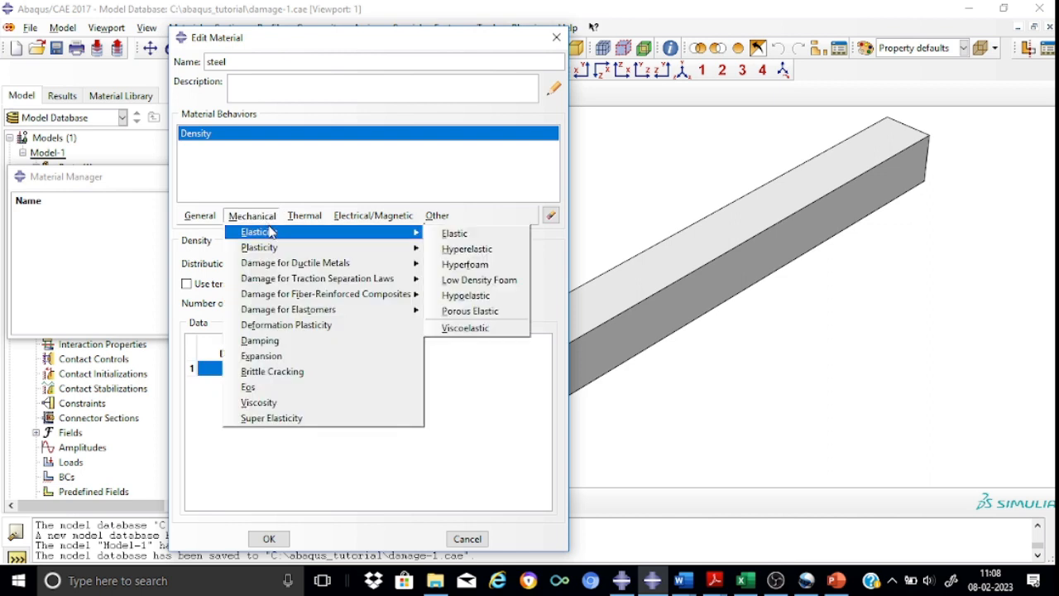
pyautogui.click(474, 234)
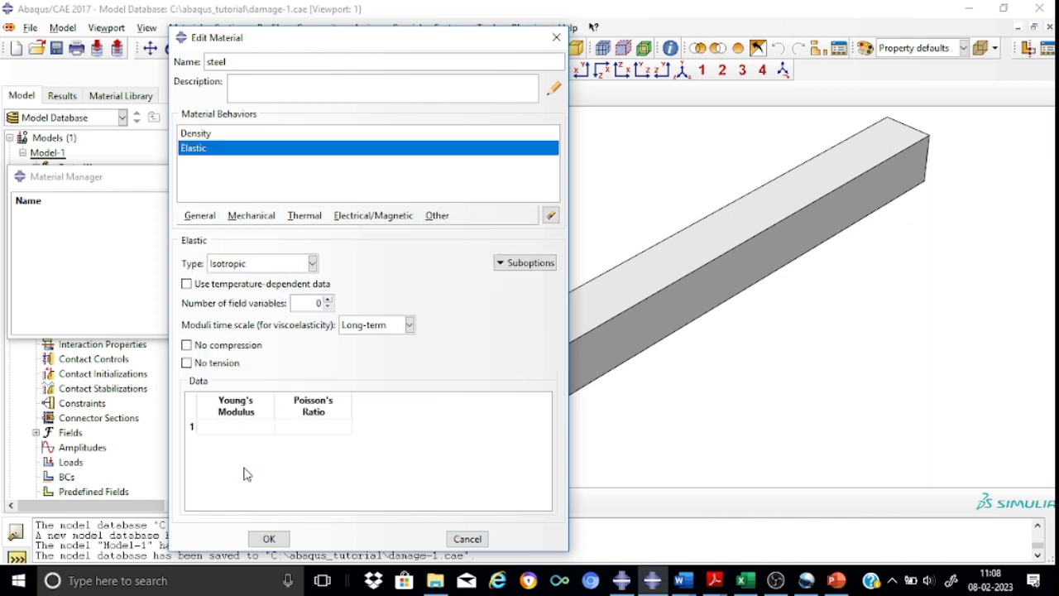
pyautogui.click(235, 427)
pyautogui.write('2e5')
pyautogui.click(310, 427)
pyautogui.write('0.3')
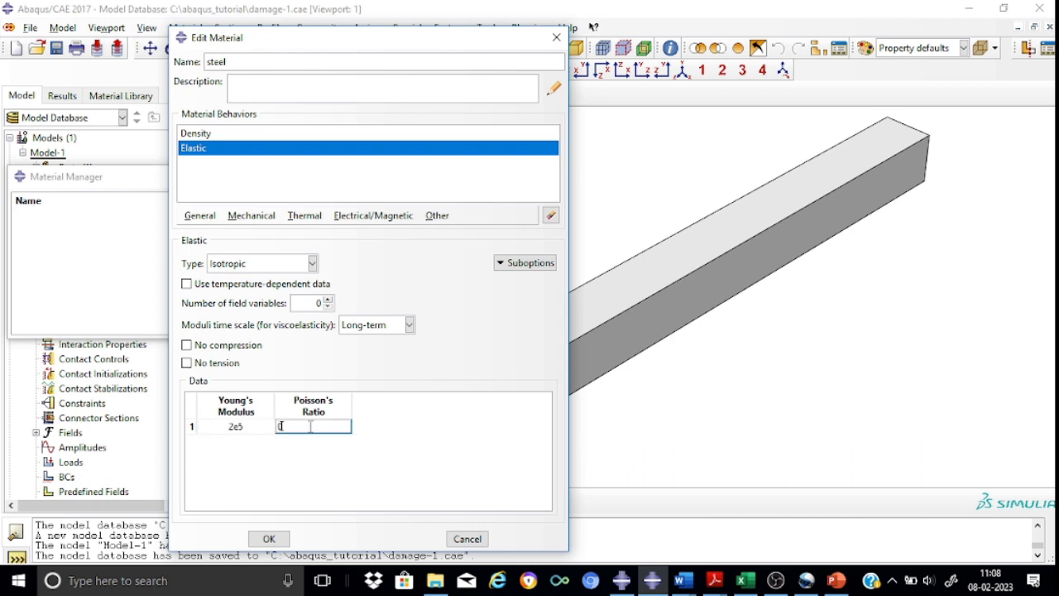
# - Add Plastic behavior with isotropic hardening to the steel material
pyautogui.click(256, 216)
pyautogui.moveTo(277, 256)
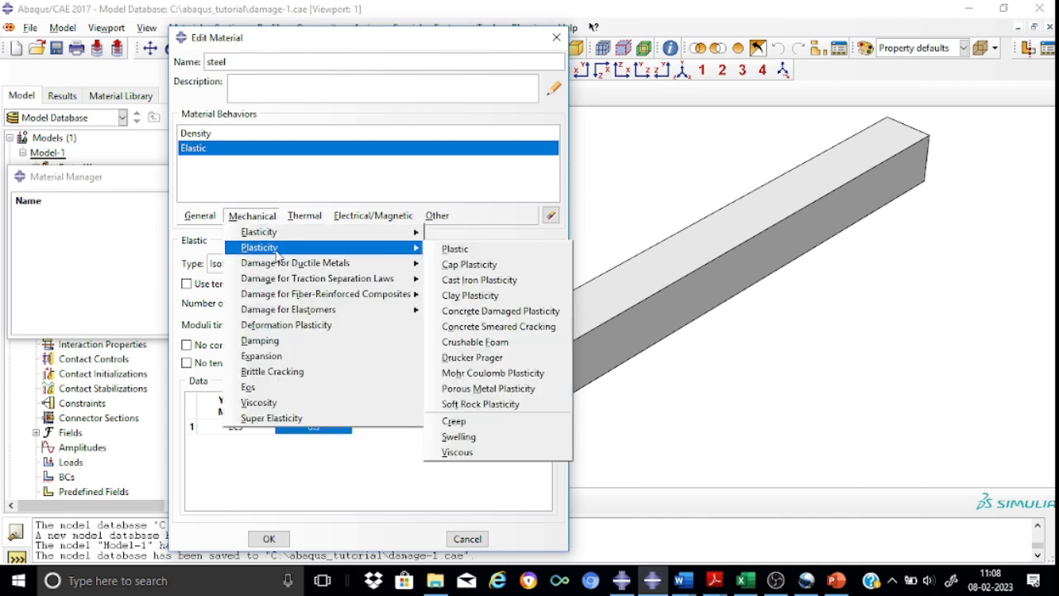
pyautogui.click(451, 250)
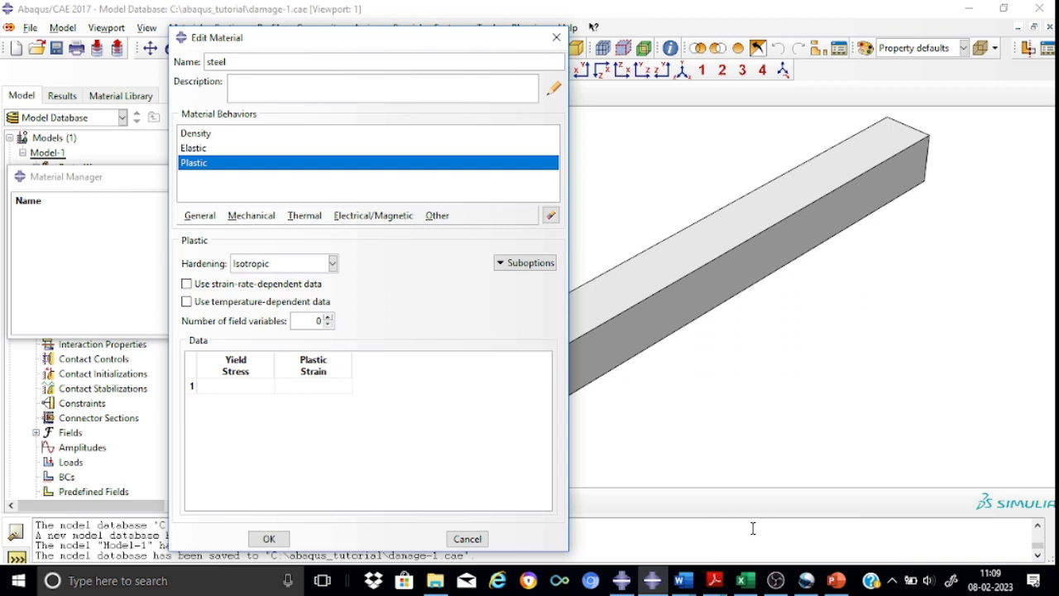
# - Switch to description-videos.xlsx in Excel and copy the stress and plastic strain values in AA12:AB27 of sheet 14
pyautogui.moveTo(747, 581)
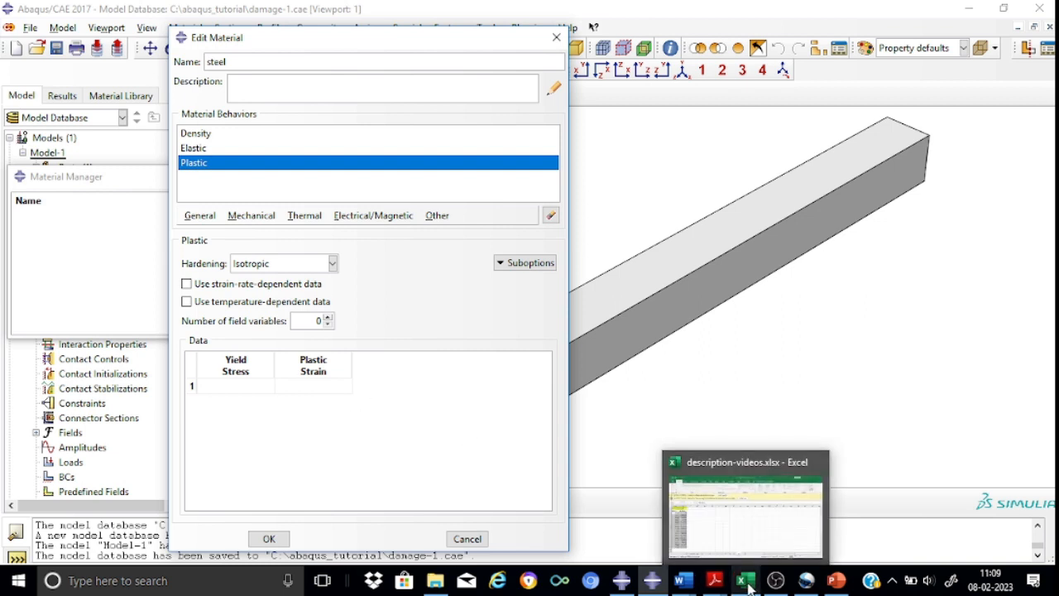
pyautogui.click(754, 525)
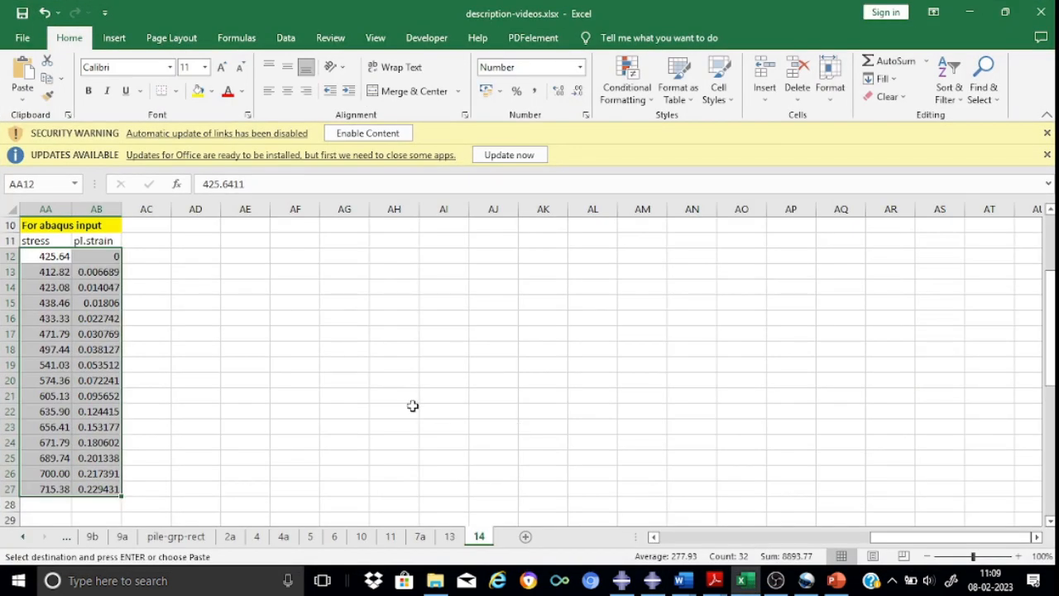
pyautogui.click(410, 409)
pyautogui.click(50, 255)
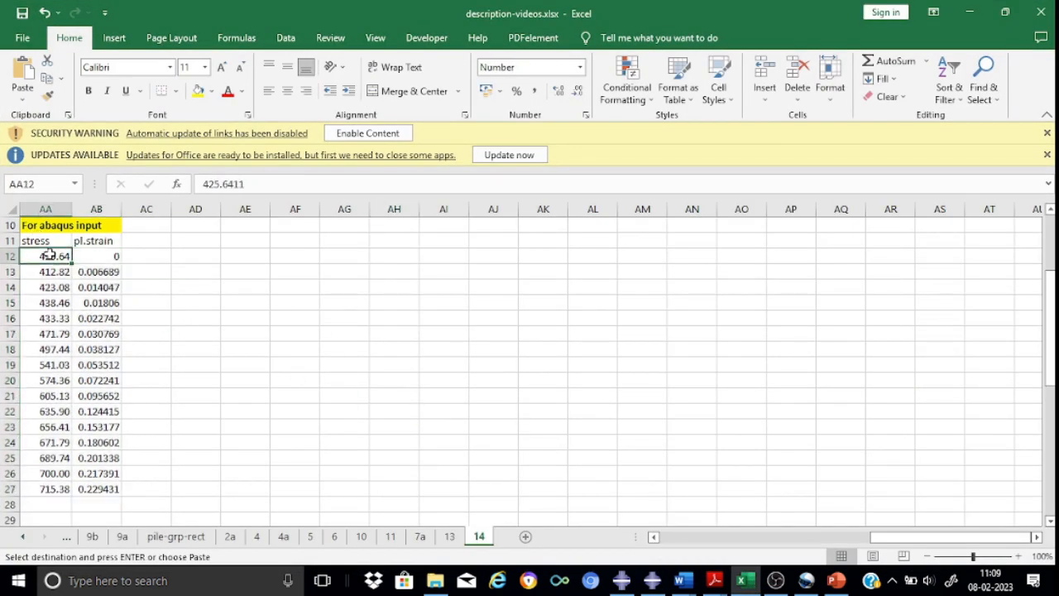
pyautogui.moveTo(50, 255); pyautogui.dragTo(96, 383)
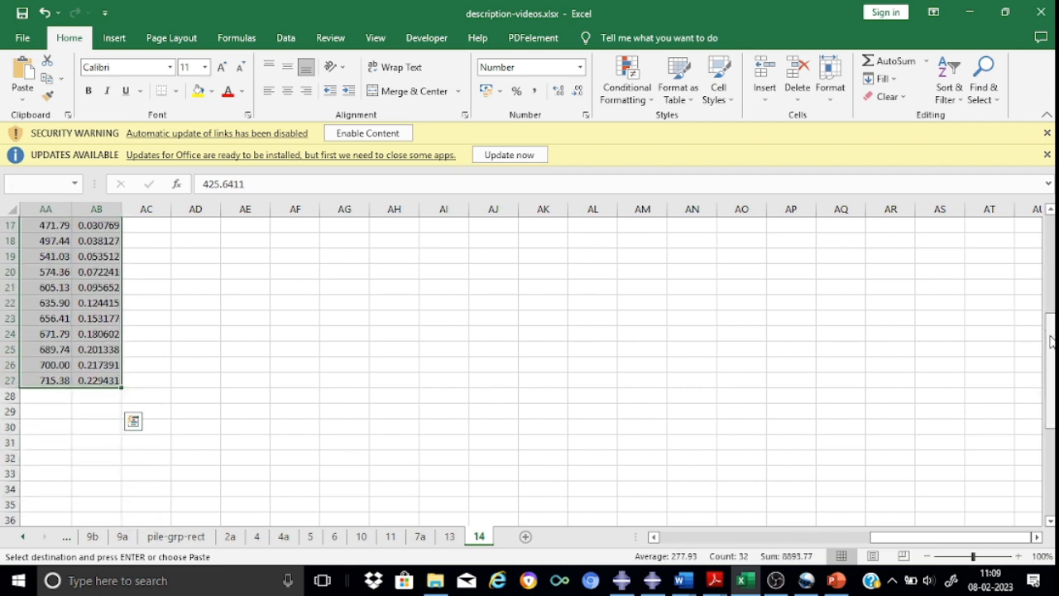
pyautogui.moveTo(1049, 338); pyautogui.dragTo(1051, 217)
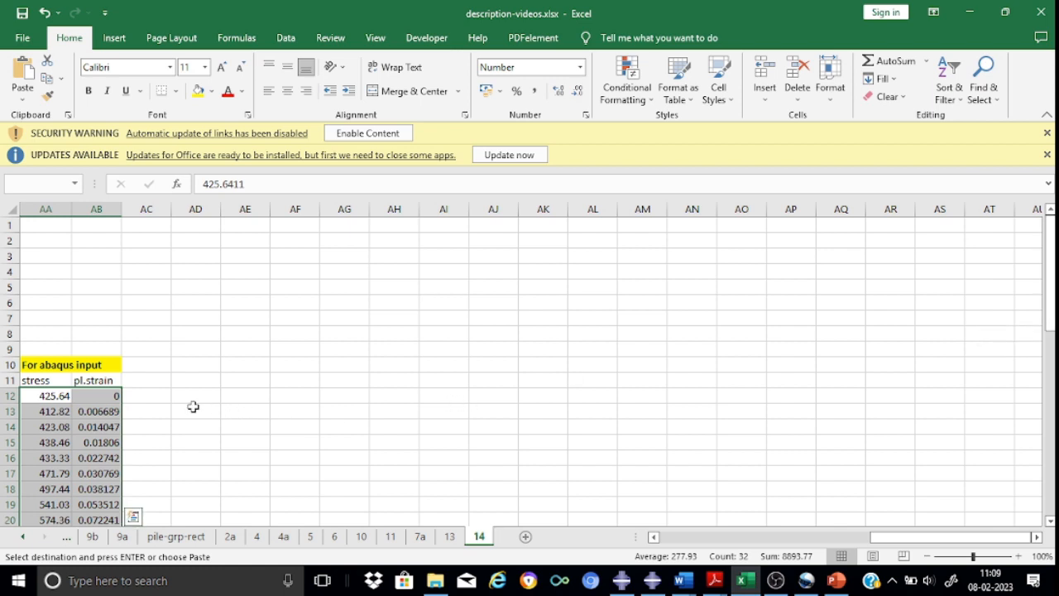
pyautogui.hotkey('ctrl', 'c')
# - Return to Abaqus/CAE and paste the copied values into the yield stress and plastic strain table, beginning at row 1
pyautogui.click(969, 12)
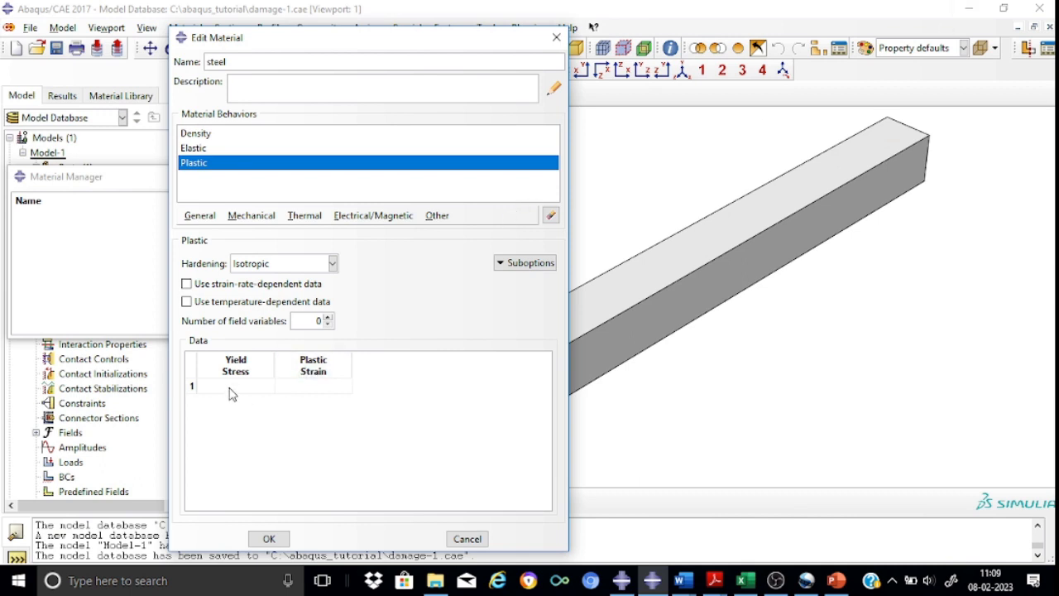
pyautogui.click(230, 387)
pyautogui.hotkey('ctrl', 'v')
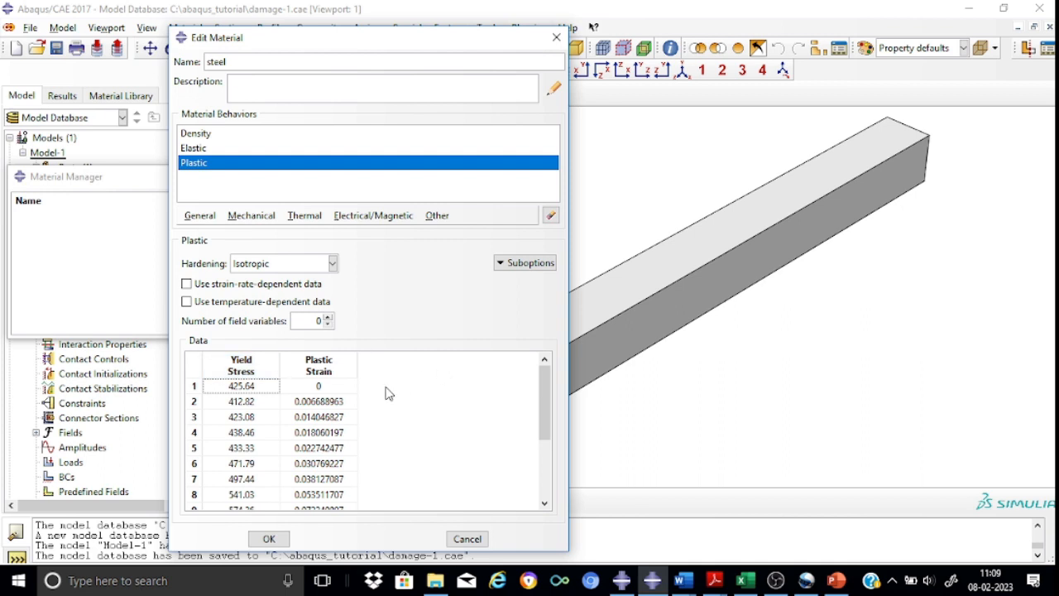
# - Add Ductile Damage to steel with fracture strain 0.24, stress triaxiality 0.33 and strain rate 0.001
pyautogui.click(255, 217)
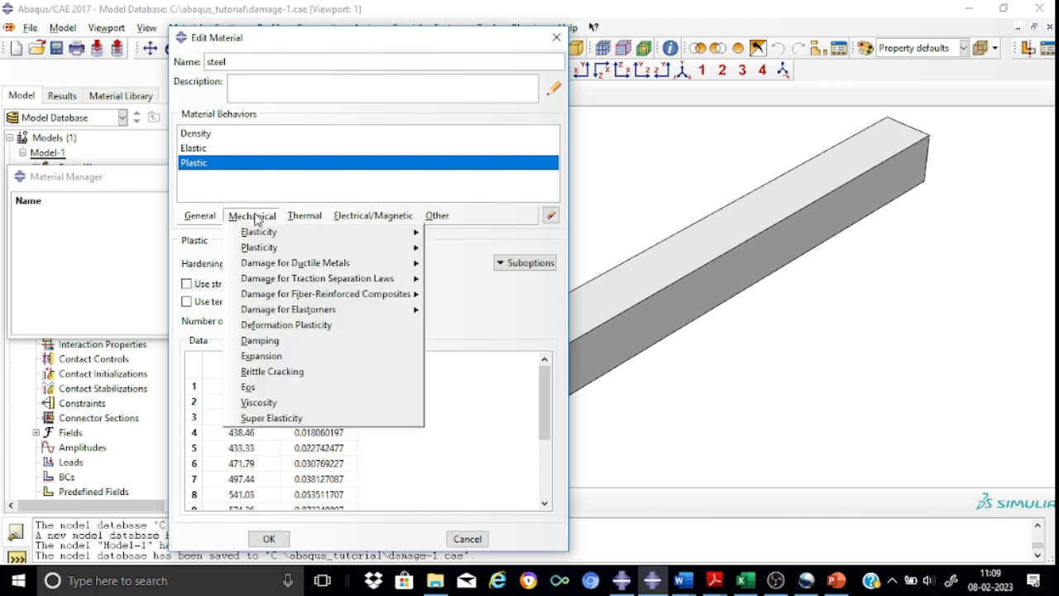
pyautogui.moveTo(267, 264)
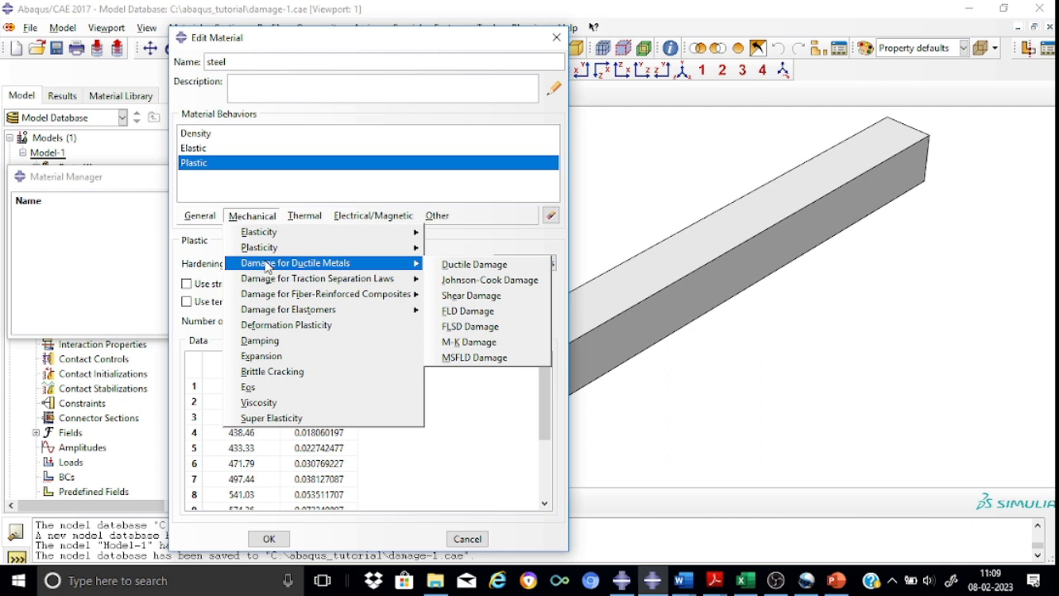
pyautogui.click(460, 266)
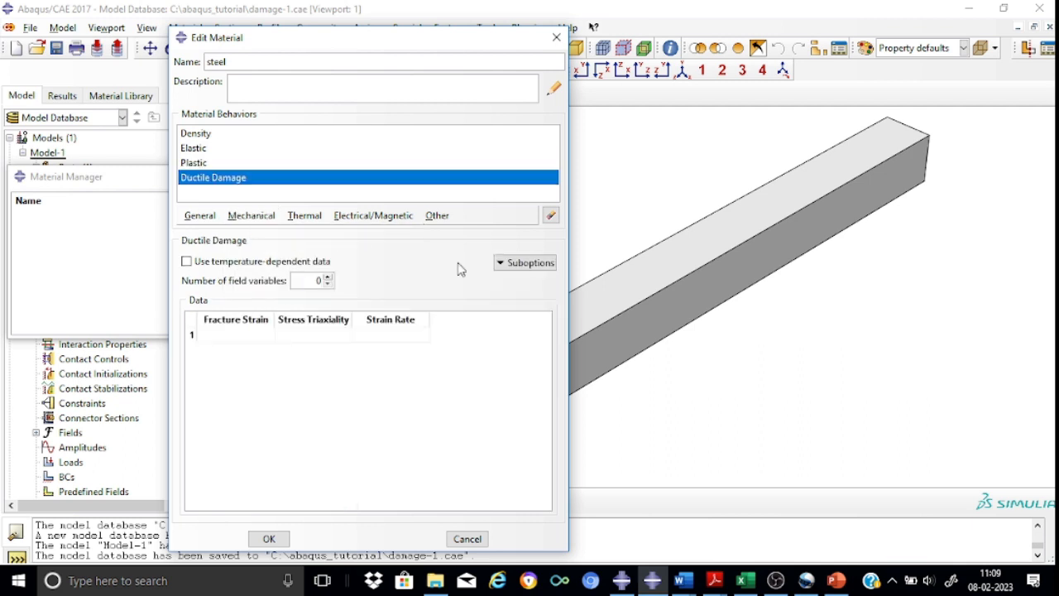
pyautogui.click(226, 336)
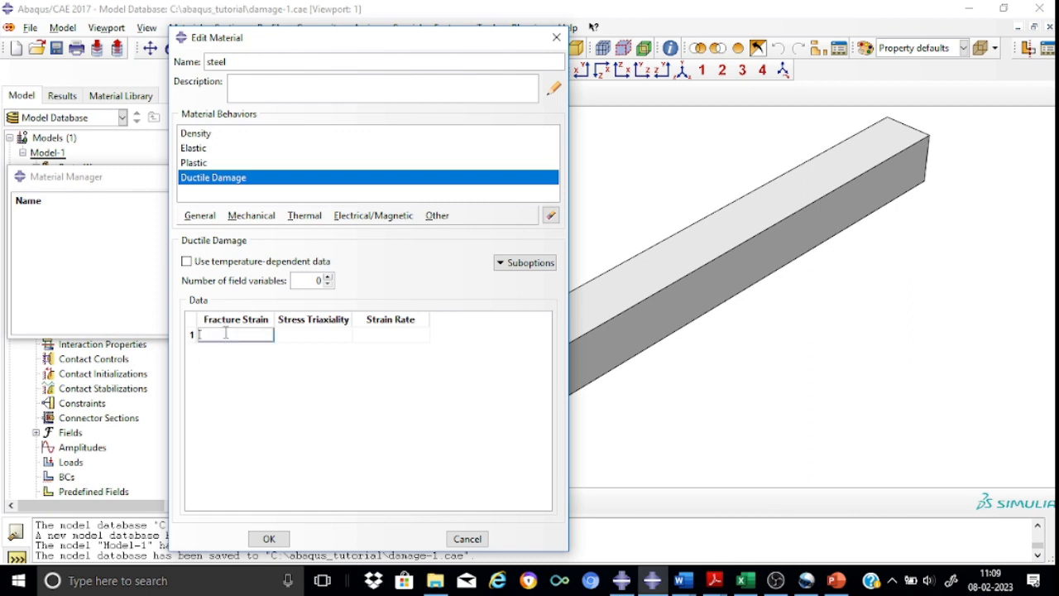
pyautogui.write('0.24')
pyautogui.click(283, 339)
pyautogui.write('0.')
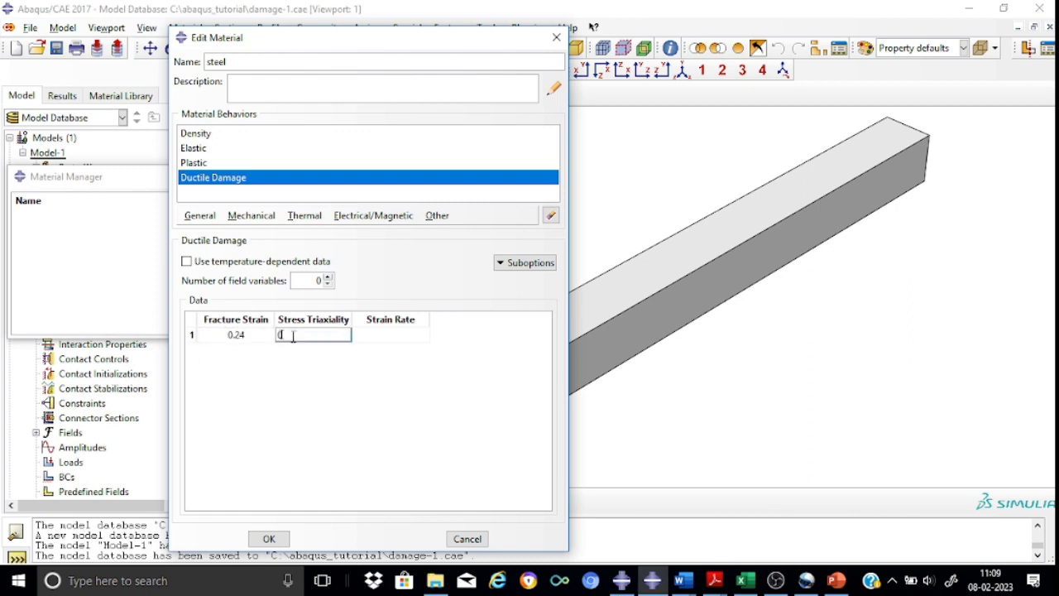
pyautogui.write('33')
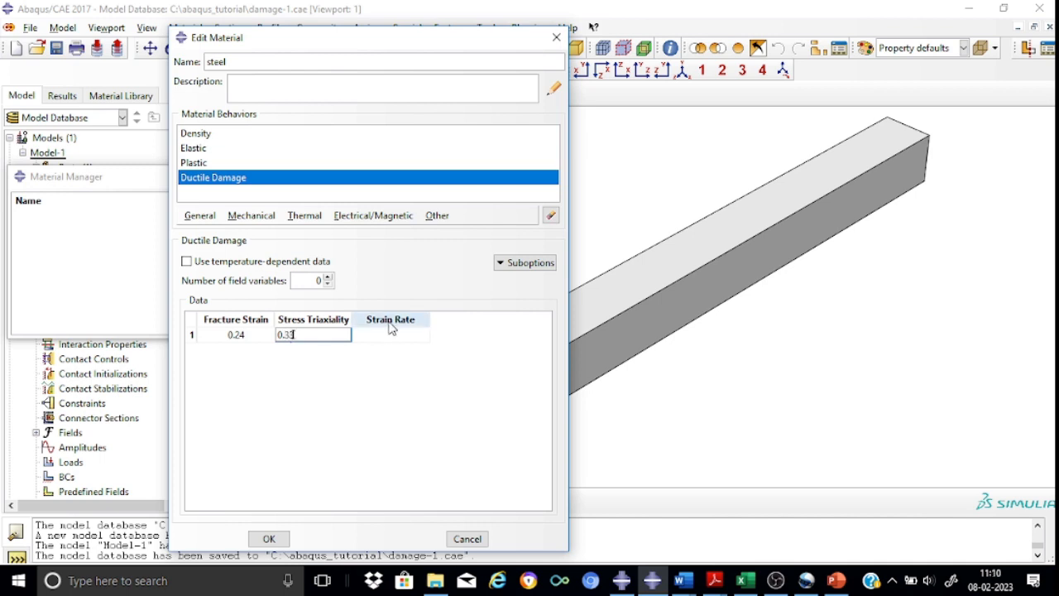
pyautogui.click(395, 334)
pyautogui.write('0.001')
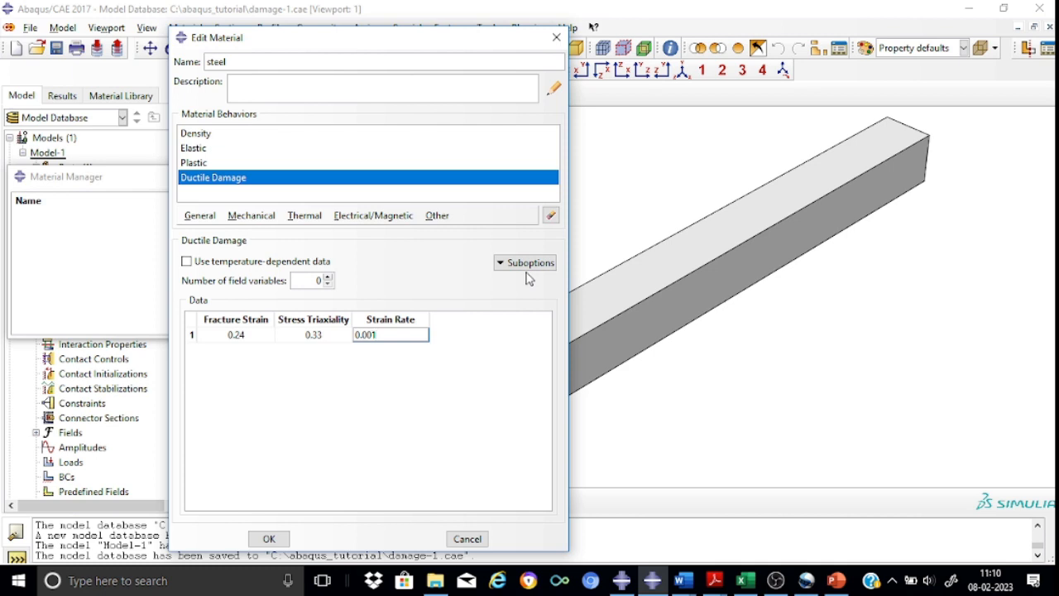
# - Add Damage Evolution of type Displacement to the steel's ductile damage with a displacement at failure of 2, and save the material
pyautogui.click(527, 265)
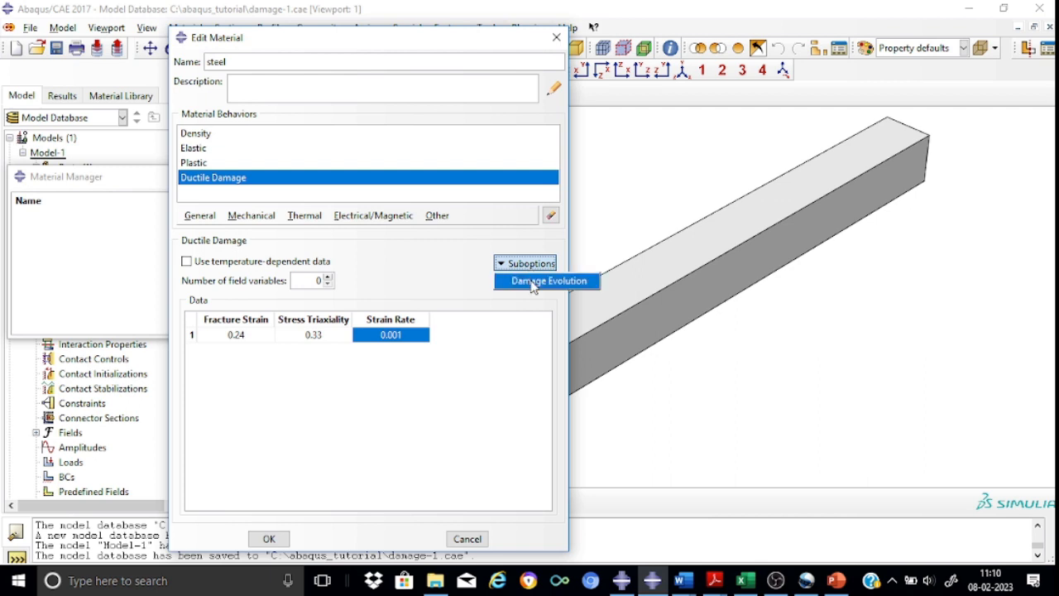
pyautogui.click(530, 281)
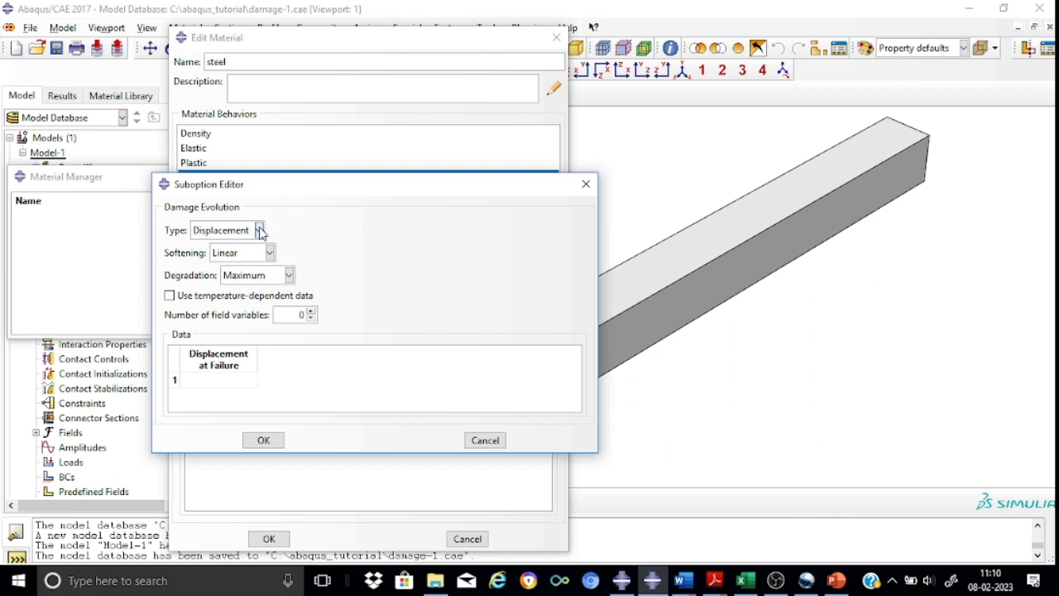
pyautogui.click(259, 231)
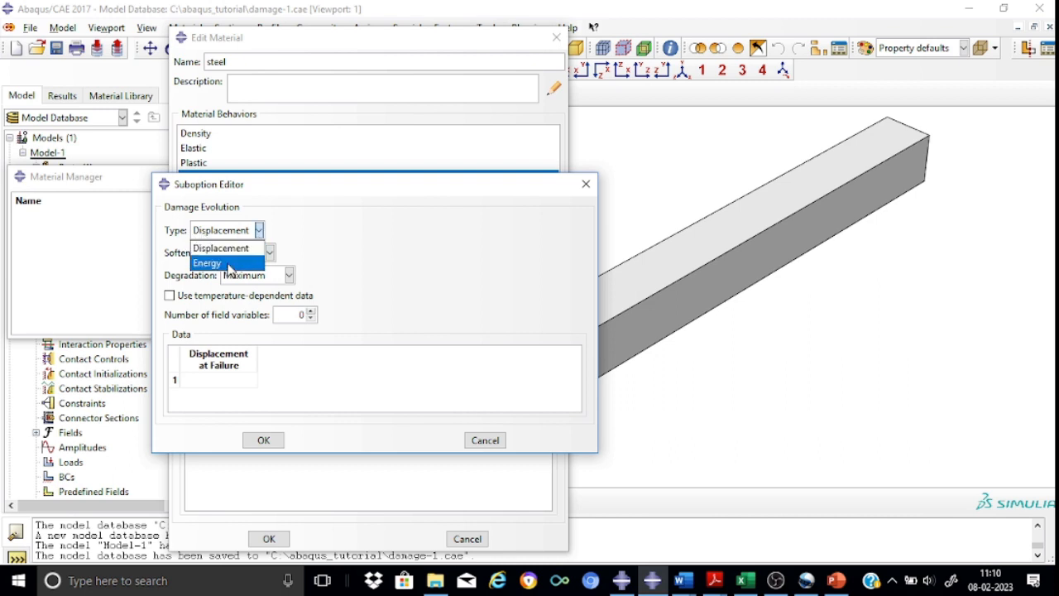
pyautogui.click(238, 248)
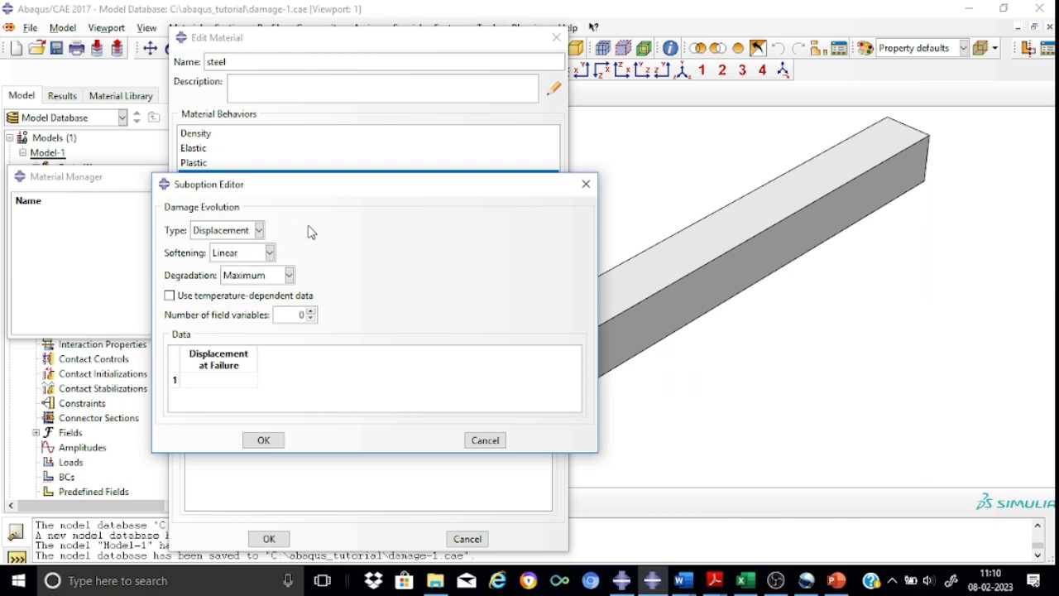
pyautogui.click(222, 382)
pyautogui.write('2')
pyautogui.click(263, 440)
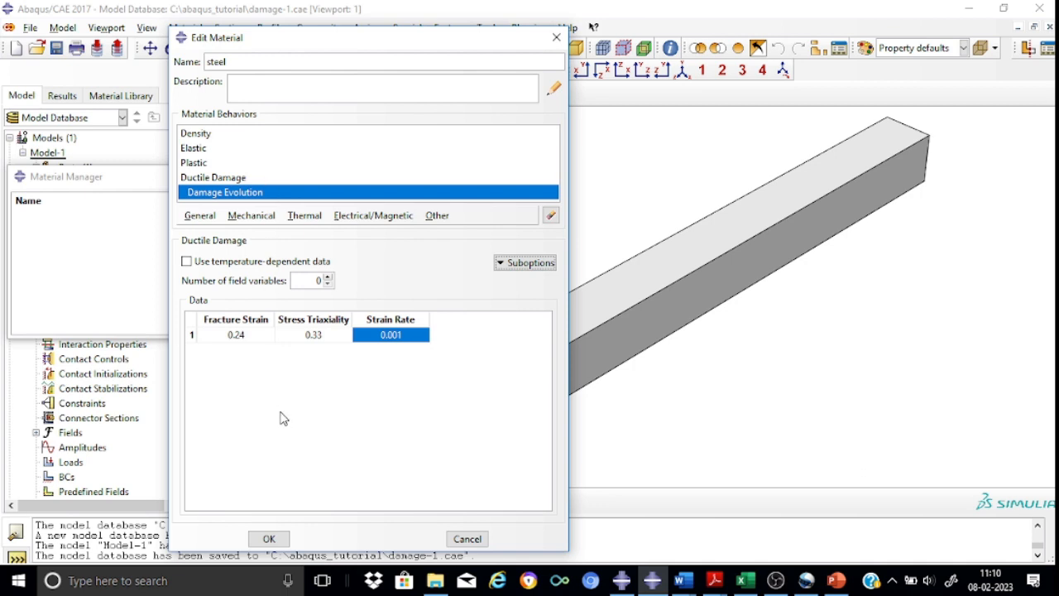
pyautogui.click(269, 538)
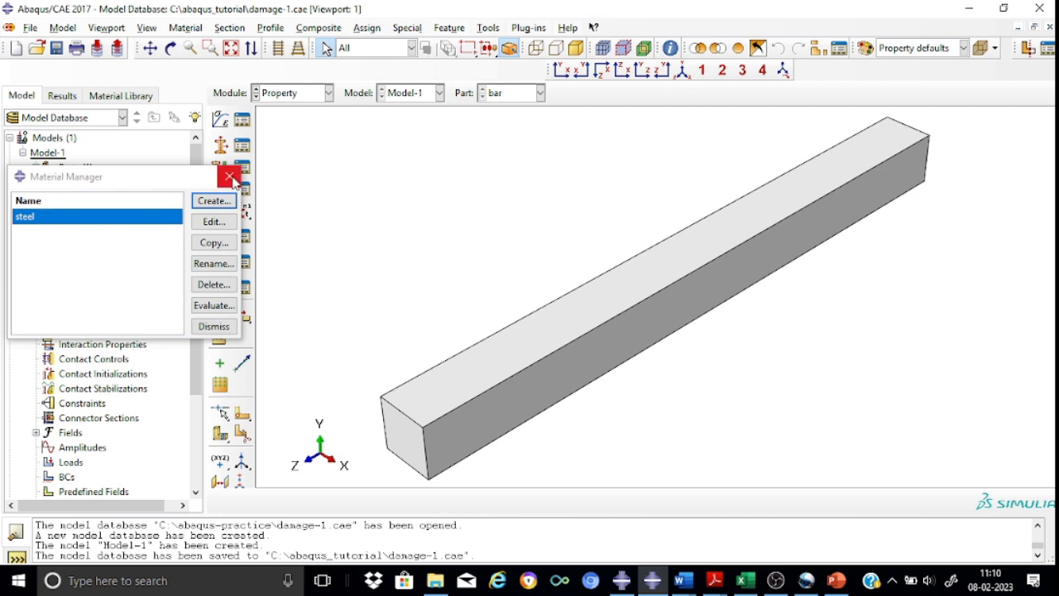
pyautogui.click(232, 177)
# - Create a solid homogeneous section named Section-steel that uses the steel material
pyautogui.click(220, 146)
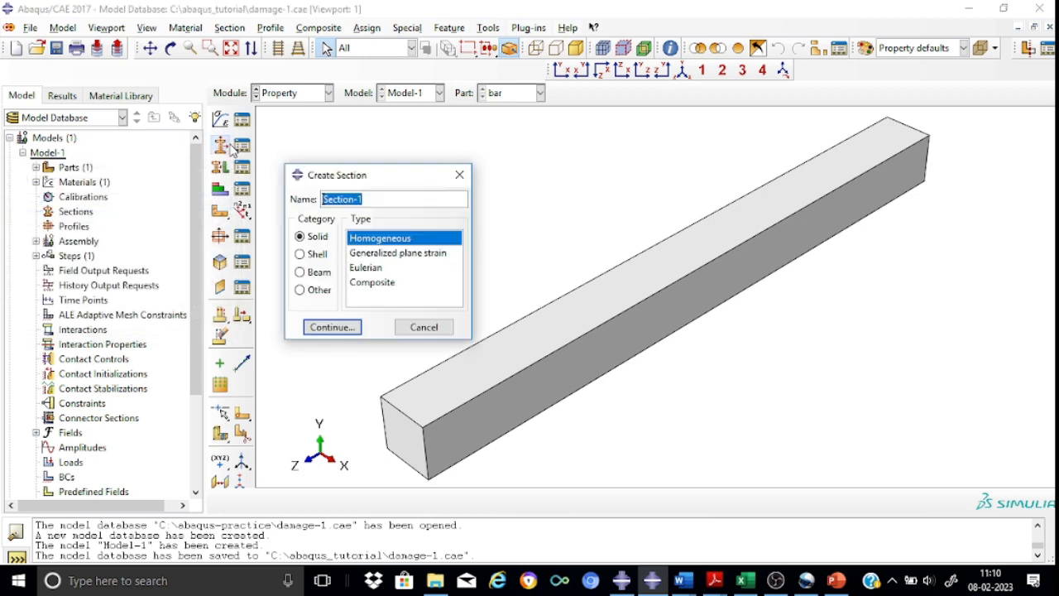
pyautogui.click(373, 199)
pyautogui.press('BackSpace')
pyautogui.write('s')
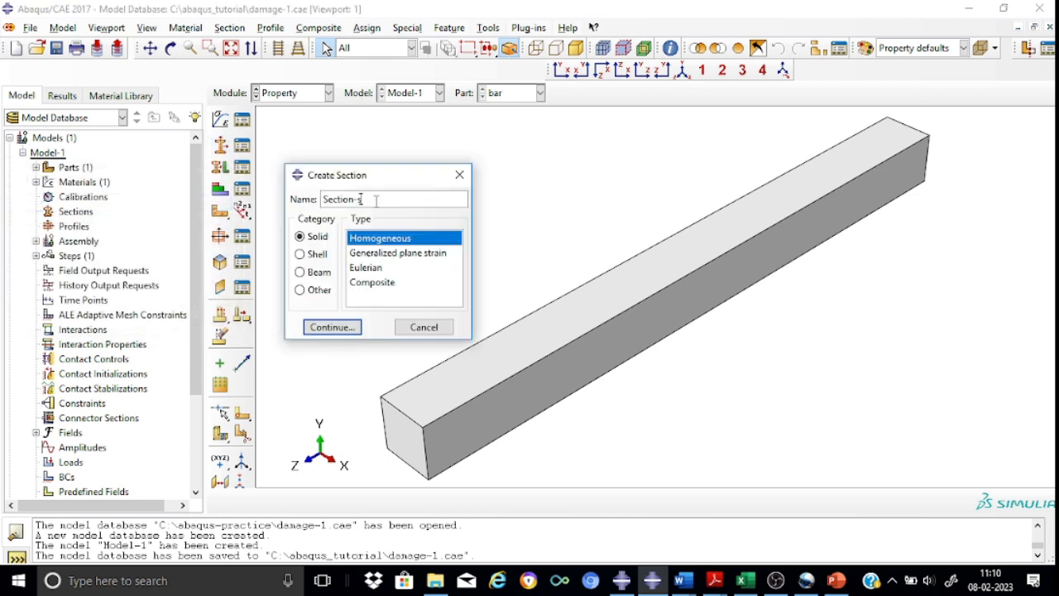
pyautogui.write('teel')
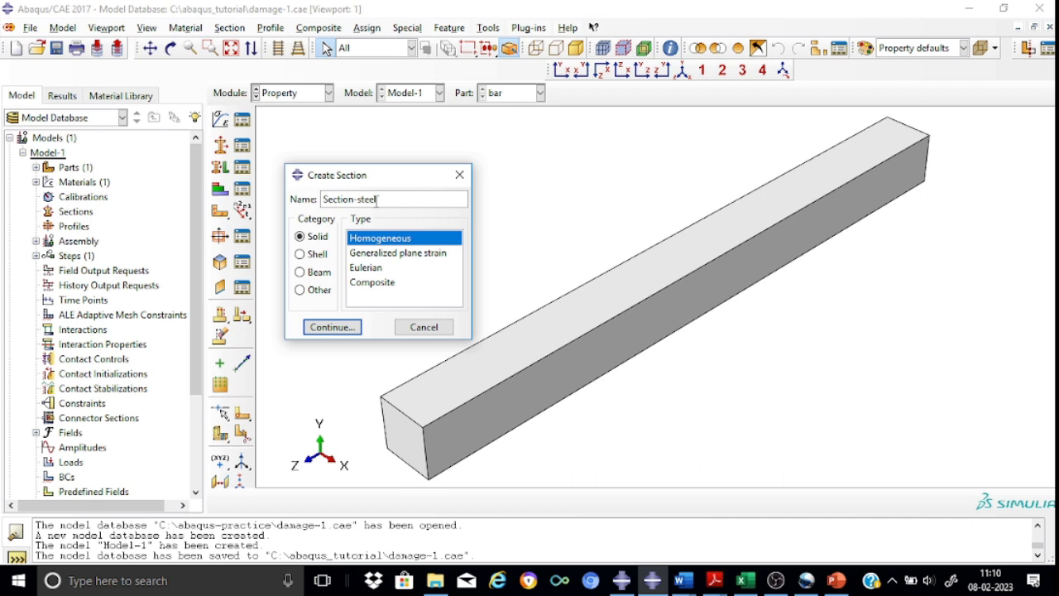
pyautogui.click(339, 327)
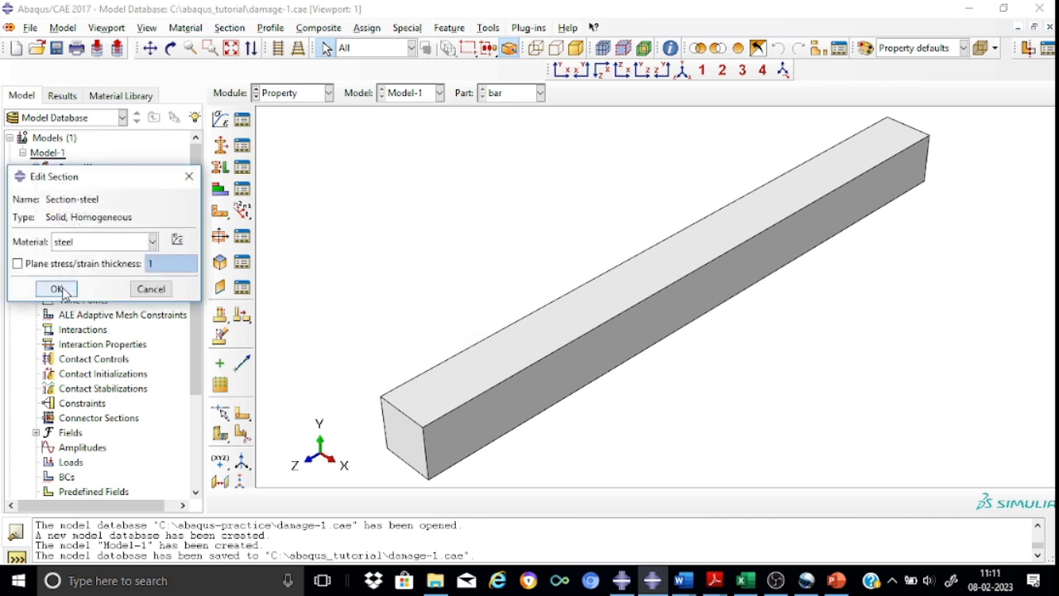
pyautogui.click(68, 289)
# - Assign Section-steel to the whole bar, creating the region set Set-1
pyautogui.click(217, 169)
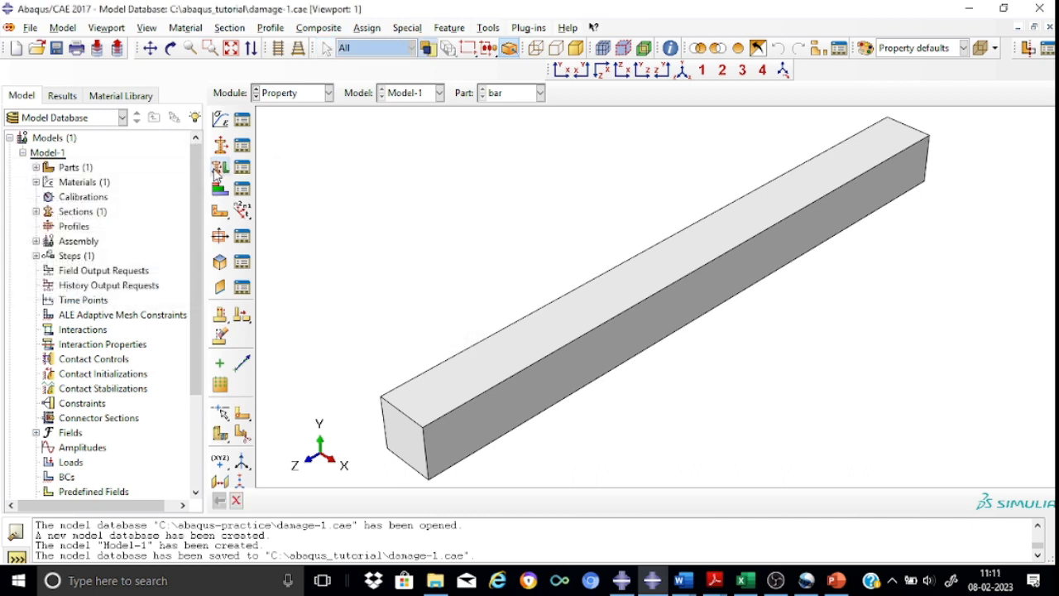
pyautogui.scroll(2, 461, 182)
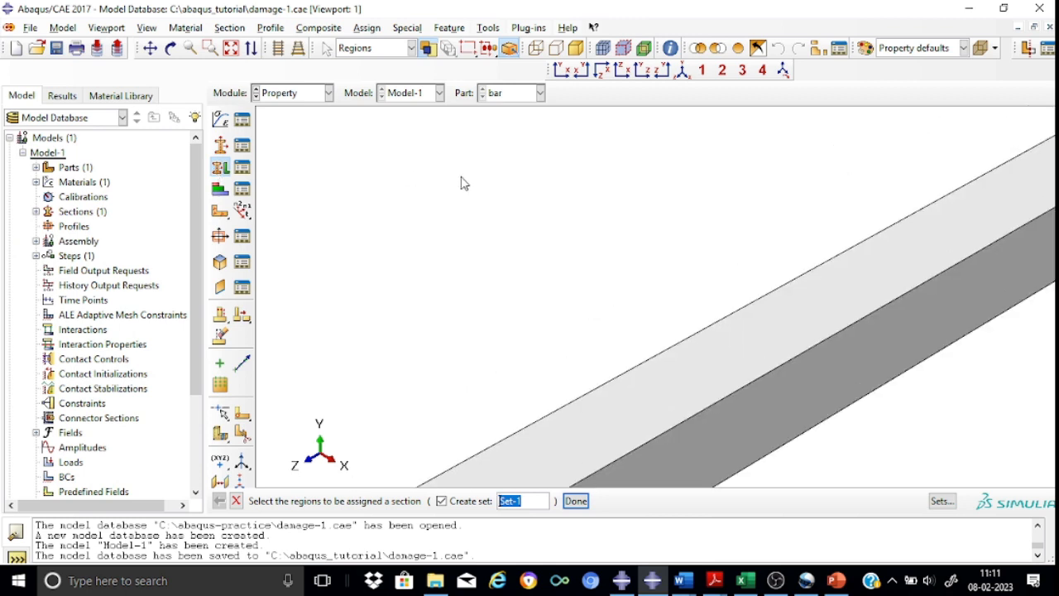
pyautogui.scroll(-4, 461, 182)
pyautogui.moveTo(369, 129); pyautogui.dragTo(876, 372)
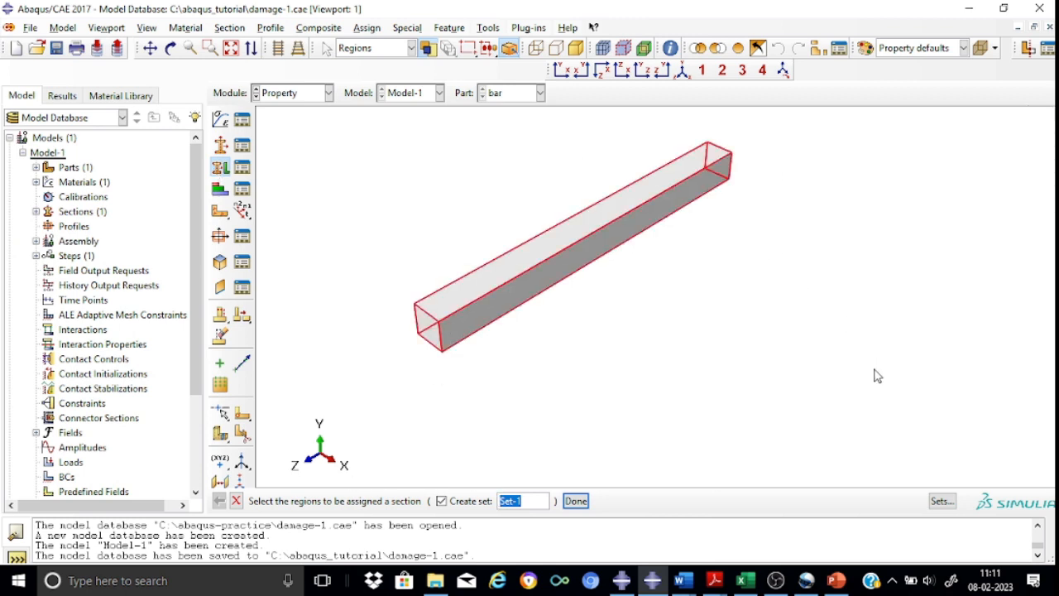
pyautogui.click(577, 500)
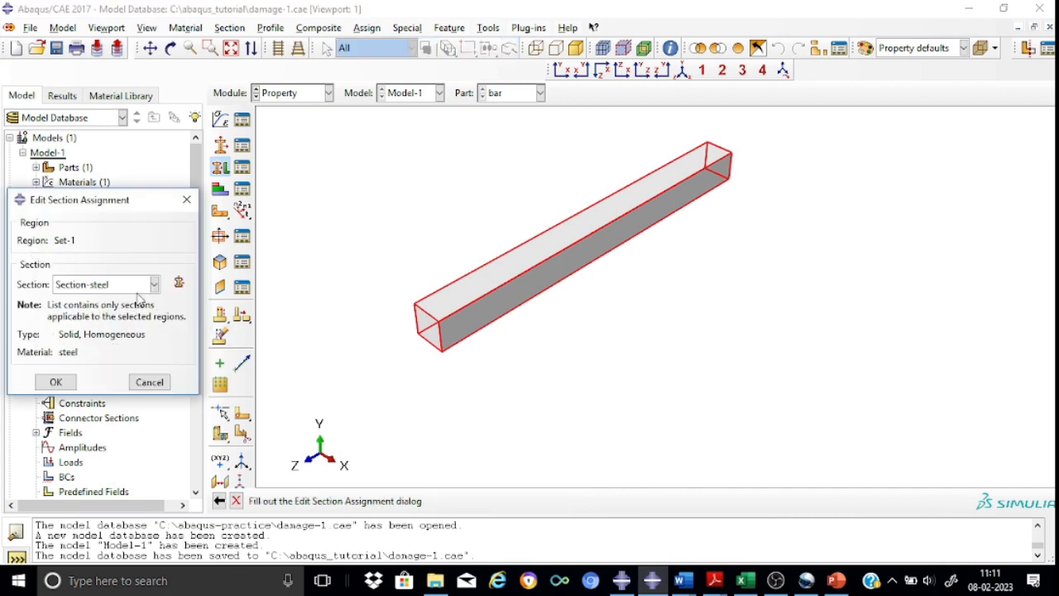
pyautogui.click(75, 382)
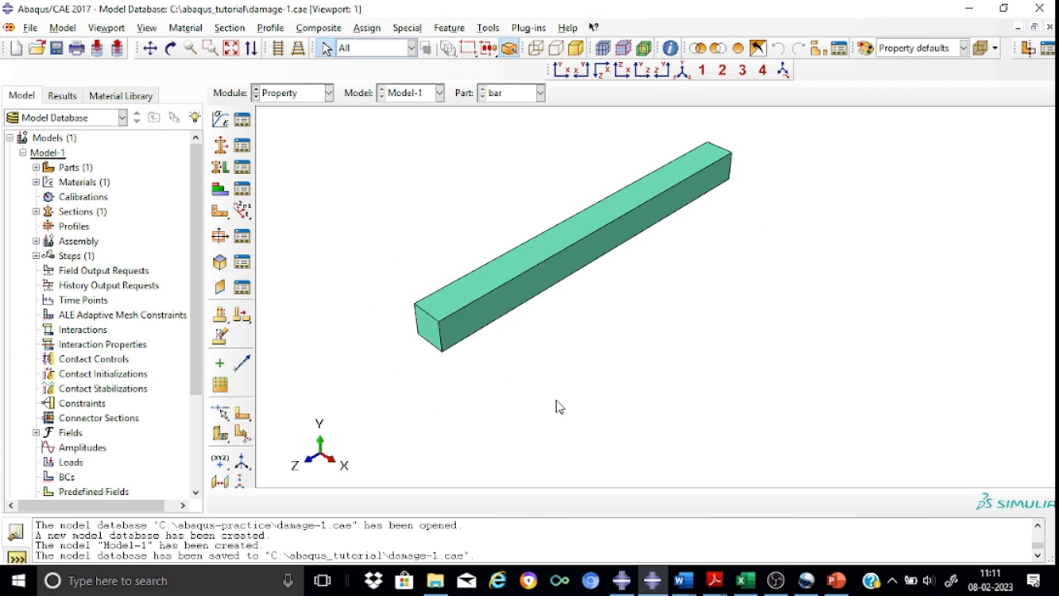
# - In the Part module, create a datum plane offset 20 into the bar from its +Z end face
pyautogui.click(328, 94)
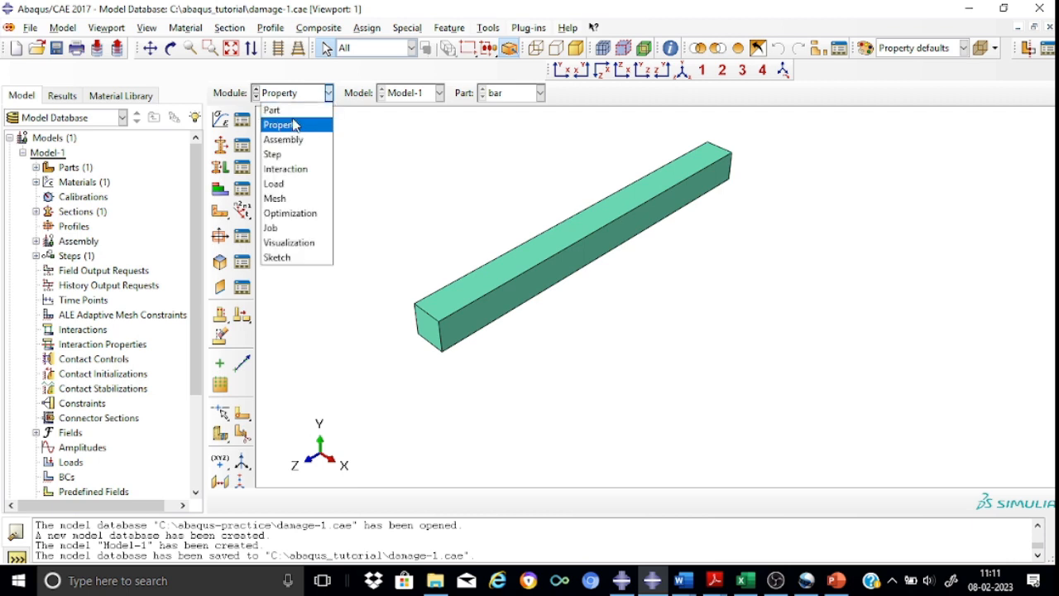
pyautogui.click(289, 112)
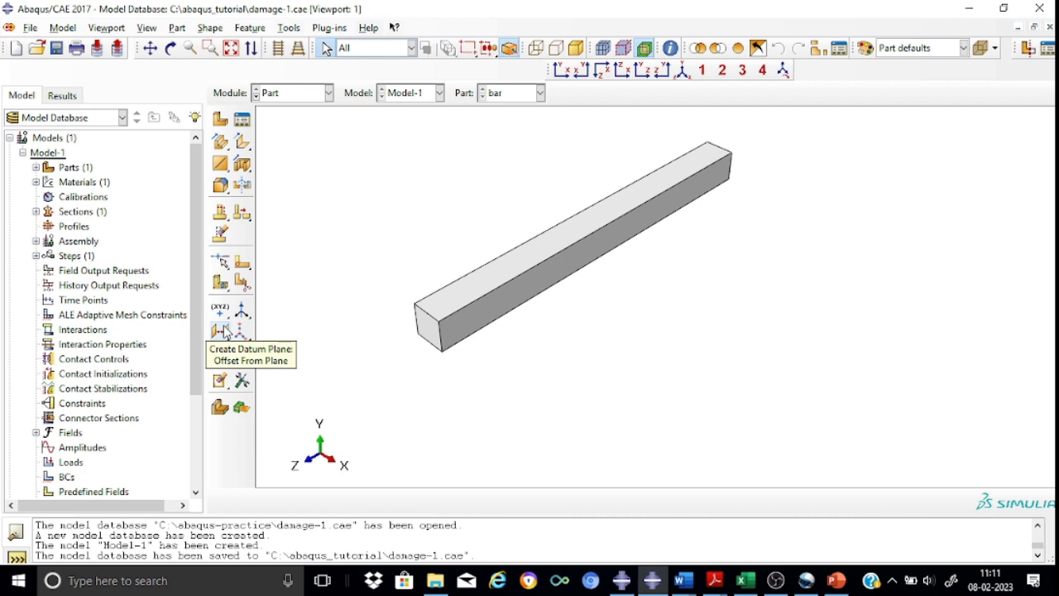
pyautogui.click(222, 330)
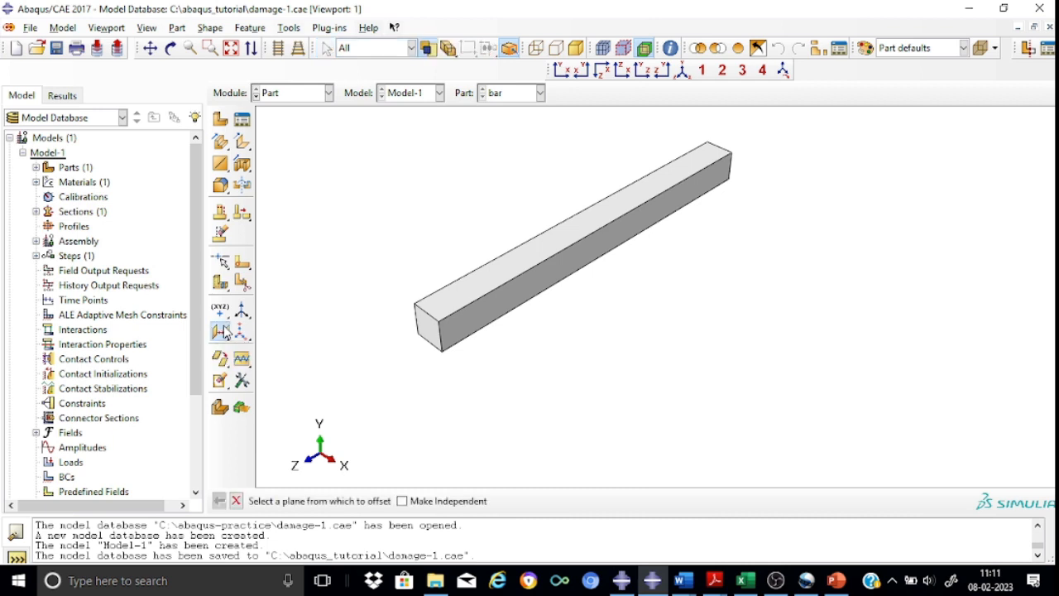
pyautogui.click(431, 334)
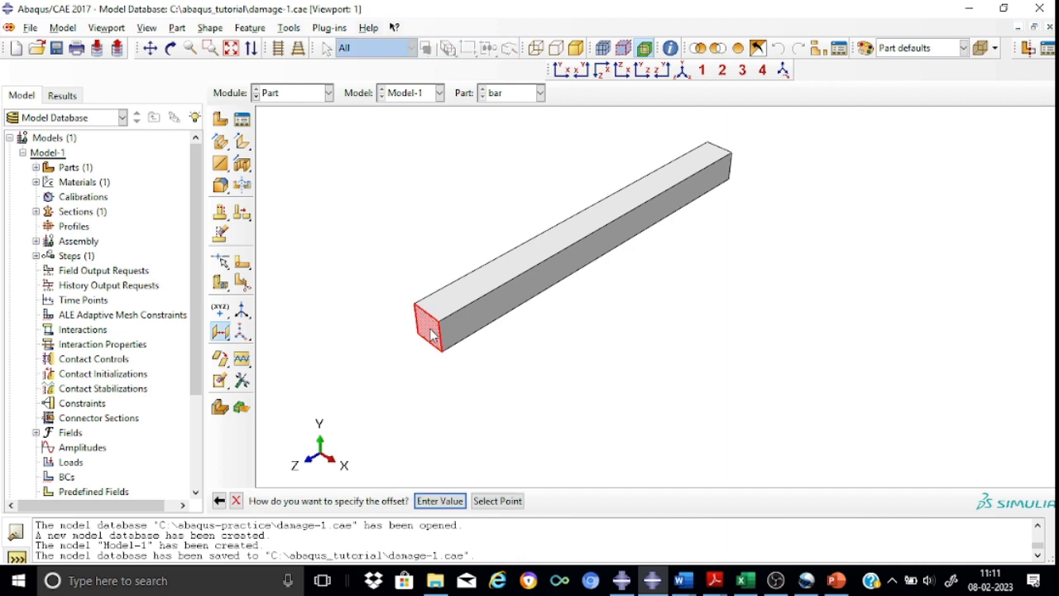
pyautogui.click(449, 501)
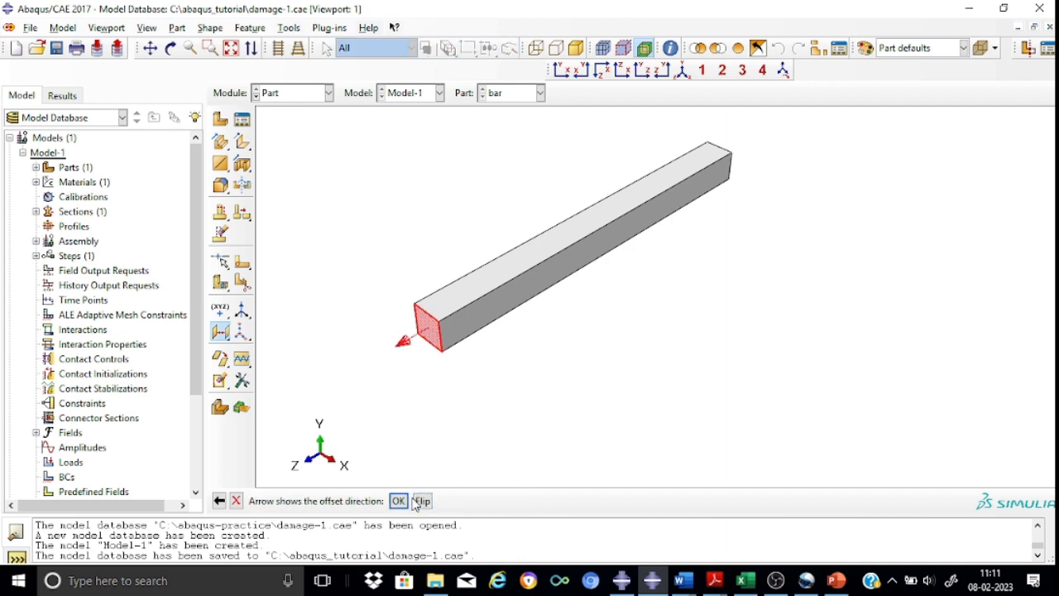
pyautogui.click(419, 502)
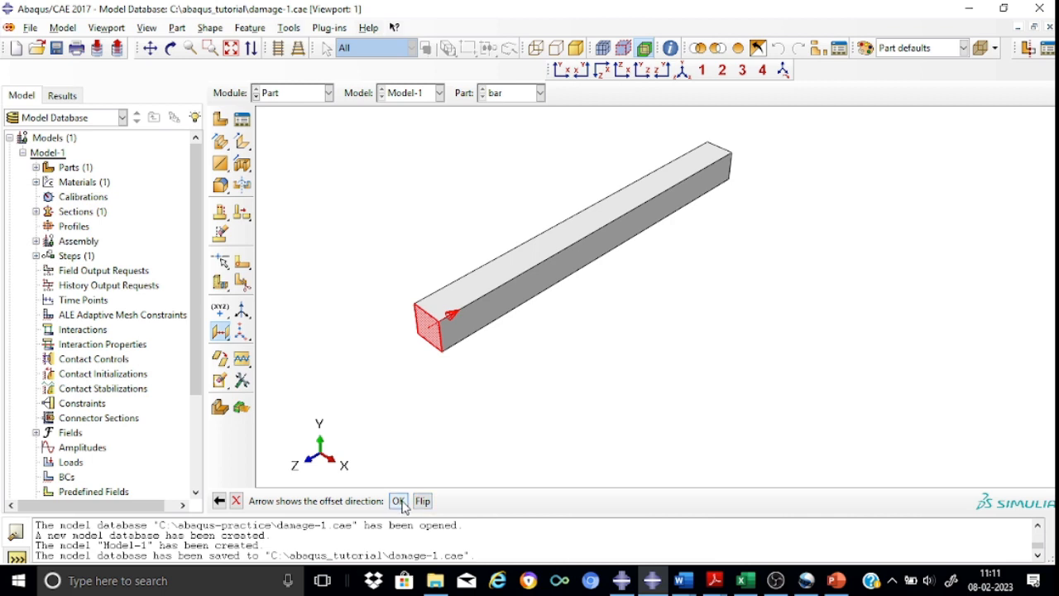
pyautogui.click(399, 502)
pyautogui.write('20')
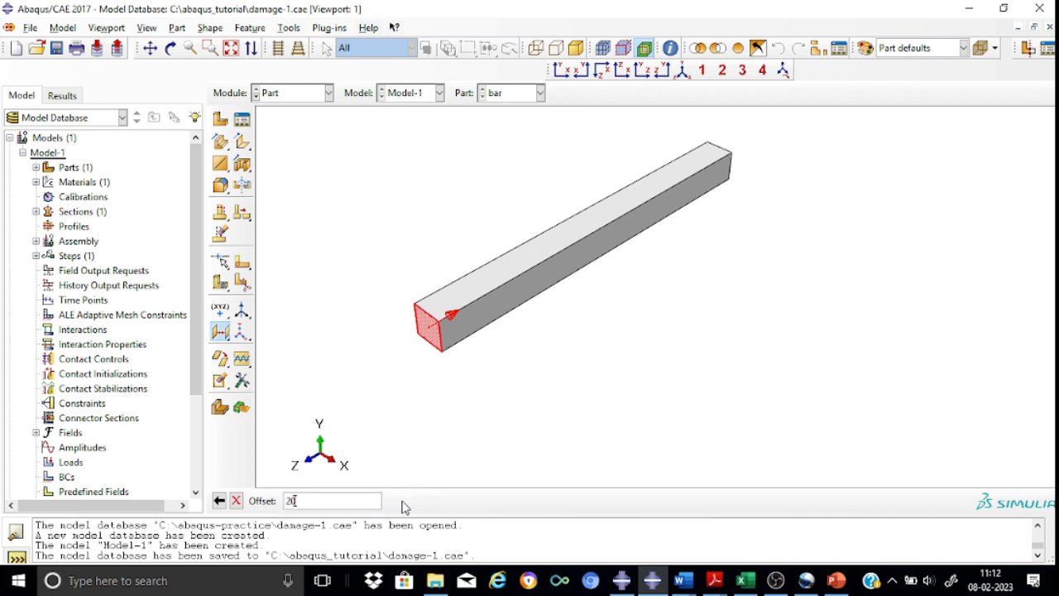
pyautogui.press('Return')
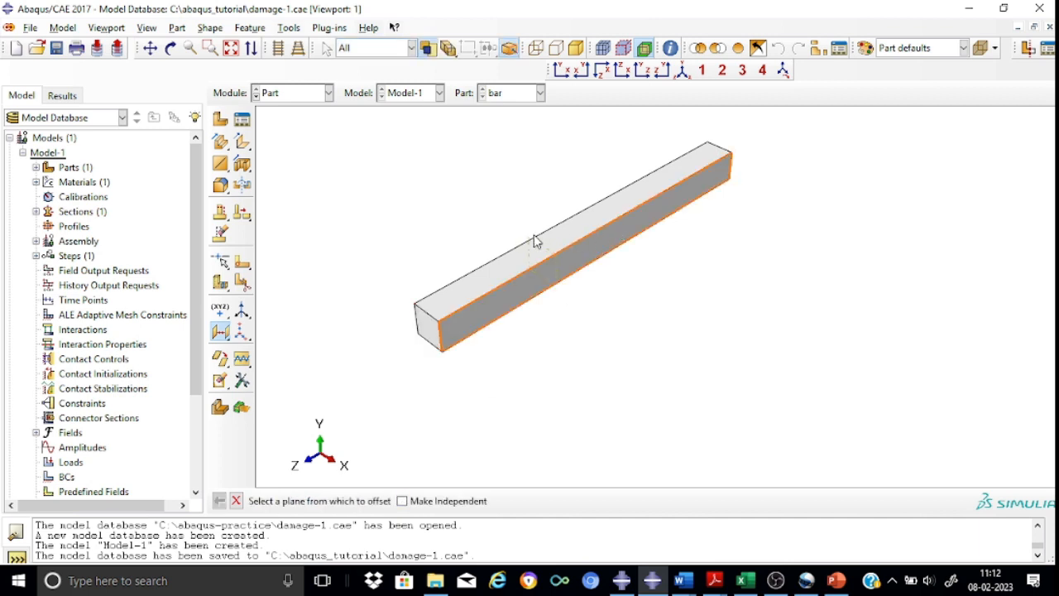
# - Create a second datum plane offset 40 into the bar from the same +Z end face
pyautogui.click(429, 333)
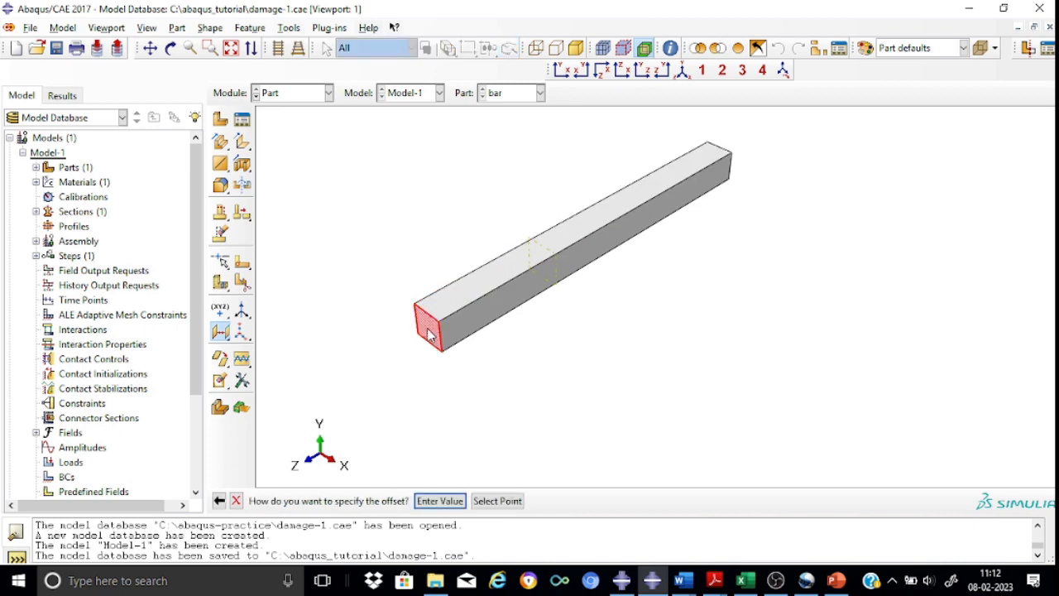
pyautogui.click(441, 501)
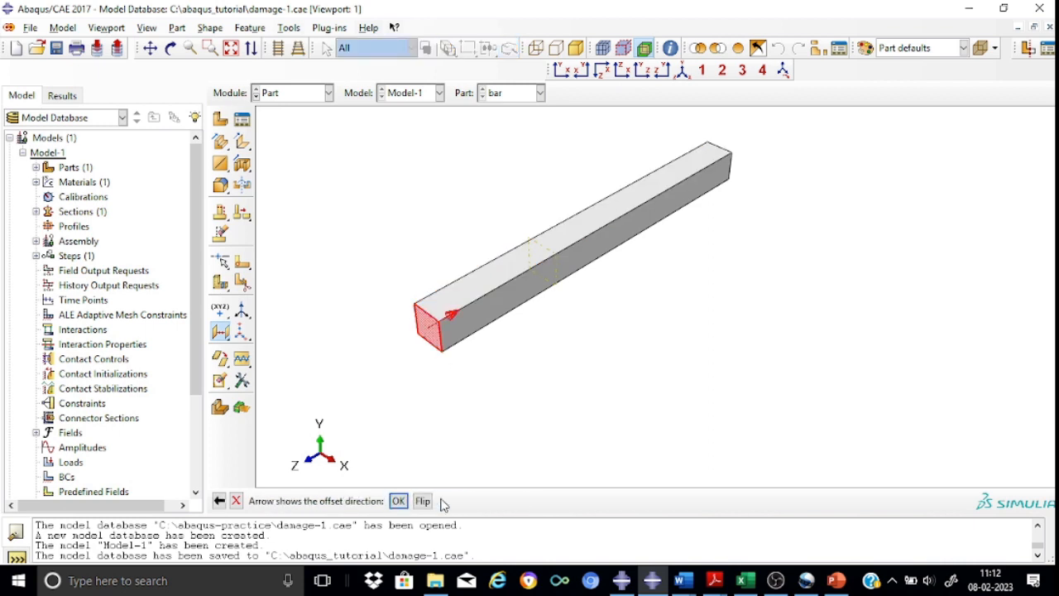
pyautogui.click(396, 501)
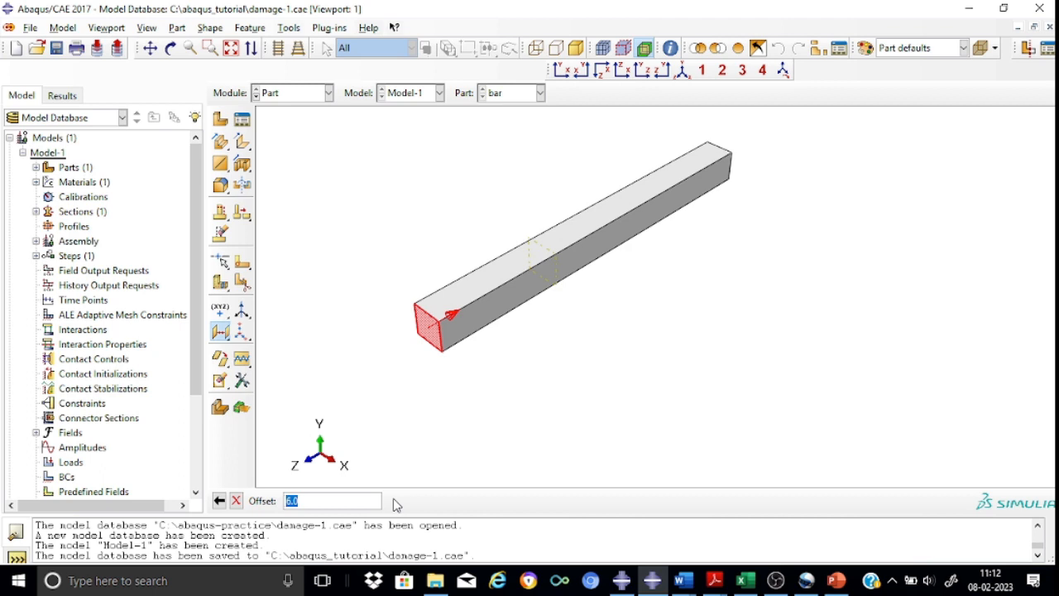
pyautogui.write('40')
pyautogui.press('Return')
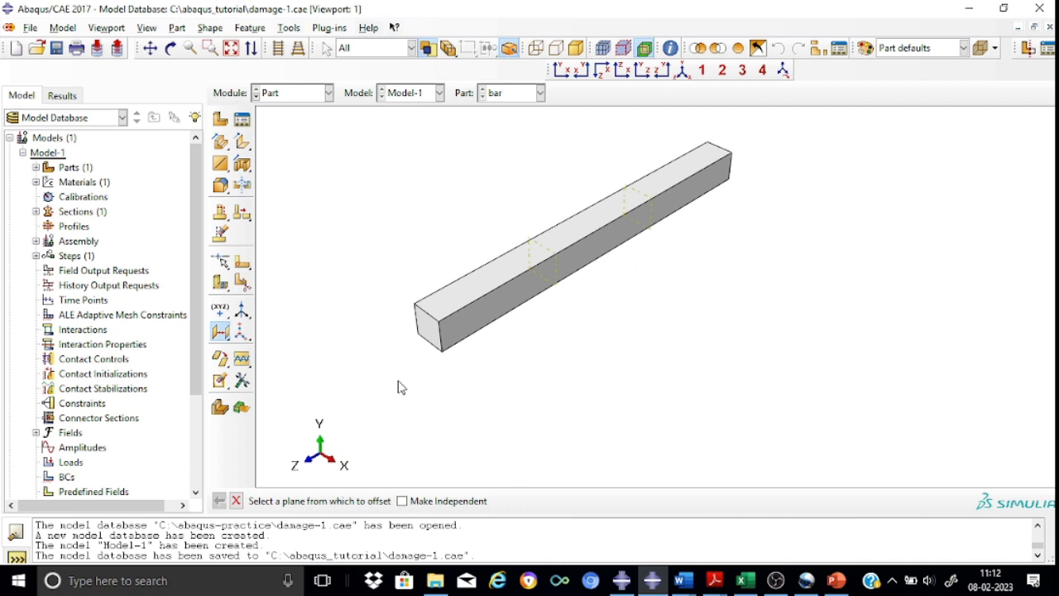
# - Partition the bar's cell with the datum plane offset 20 from the +Z end face
pyautogui.click(241, 282)
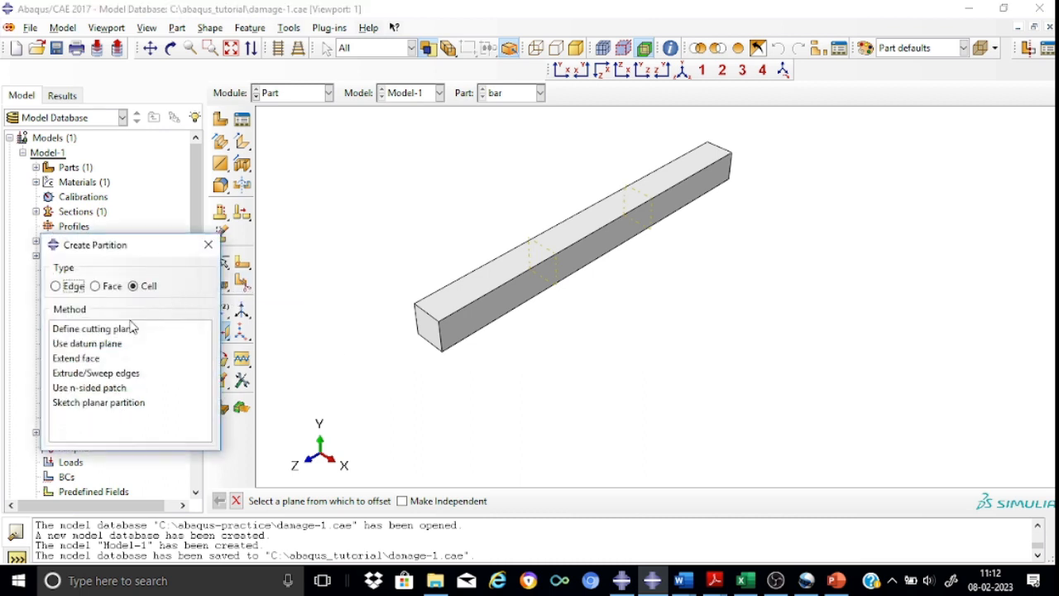
pyautogui.click(108, 344)
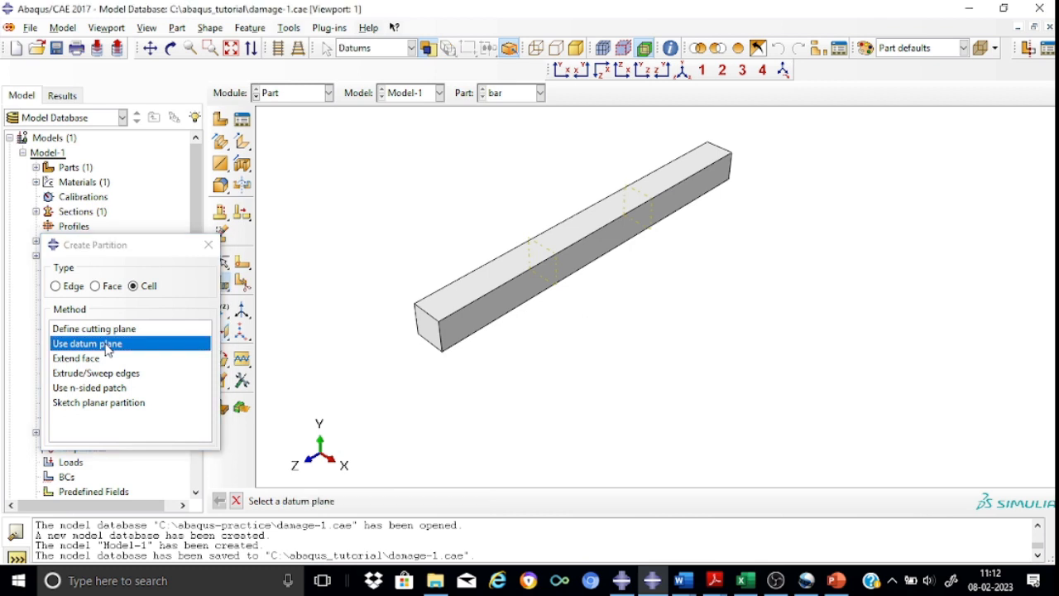
pyautogui.click(543, 252)
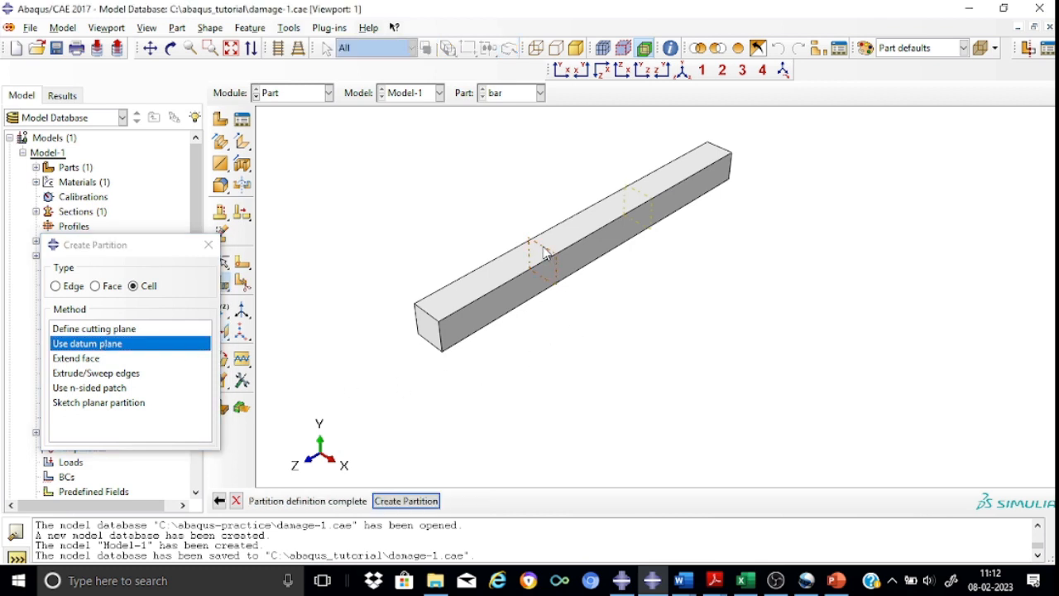
pyautogui.click(428, 501)
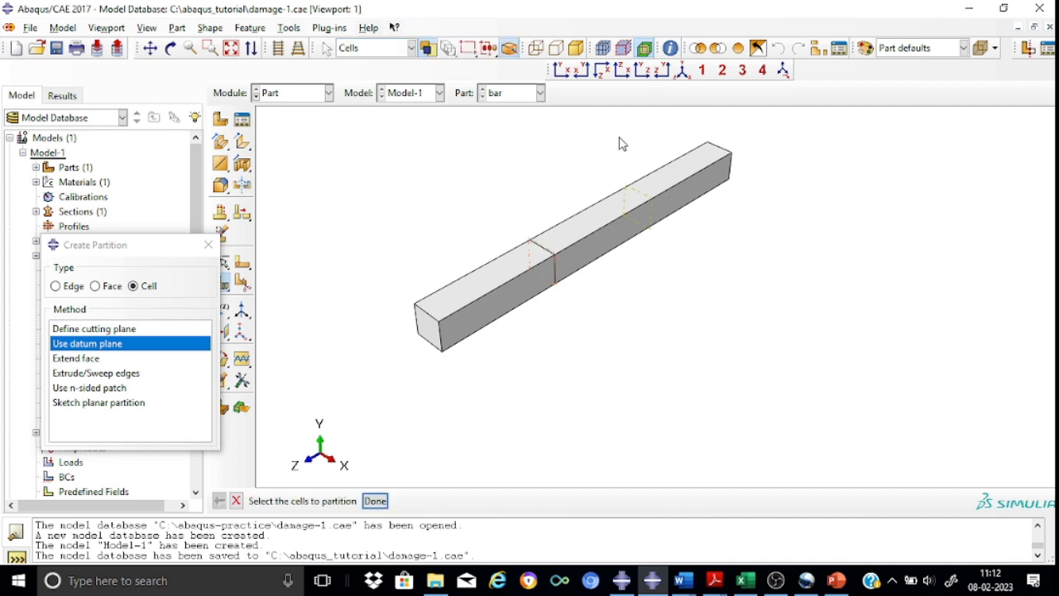
# - Partition the longer remaining cell of the bar with the datum plane offset 40 from the +Z end face
pyautogui.moveTo(565, 136); pyautogui.dragTo(815, 242)
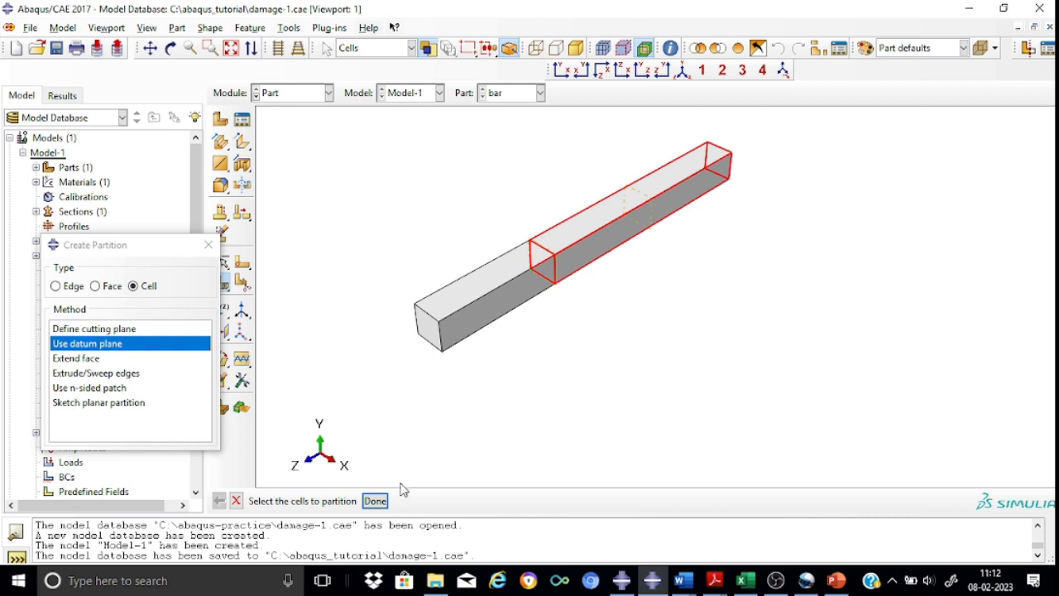
pyautogui.click(375, 501)
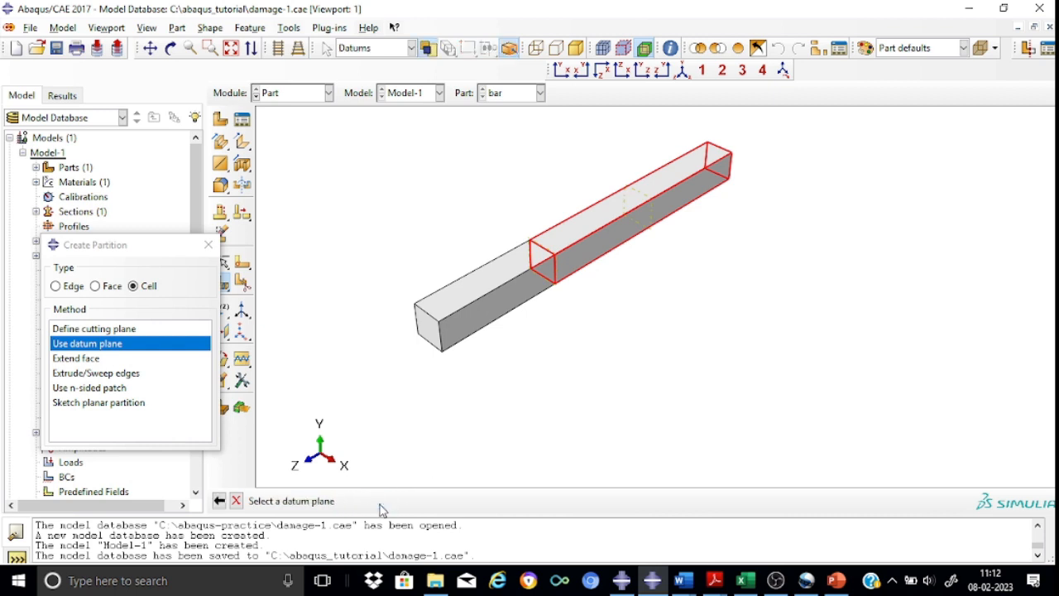
pyautogui.click(644, 194)
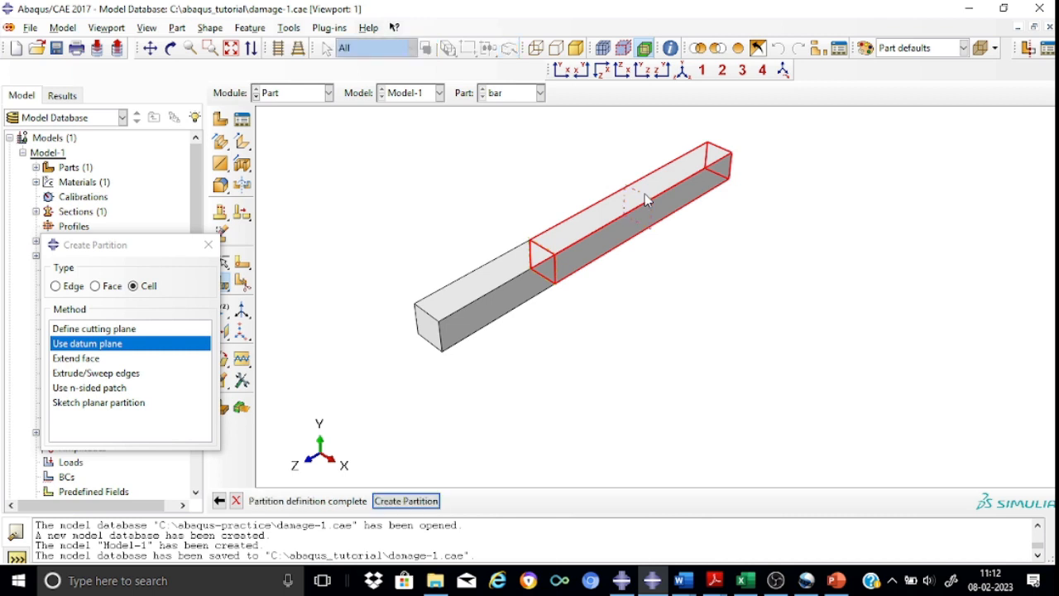
pyautogui.click(403, 501)
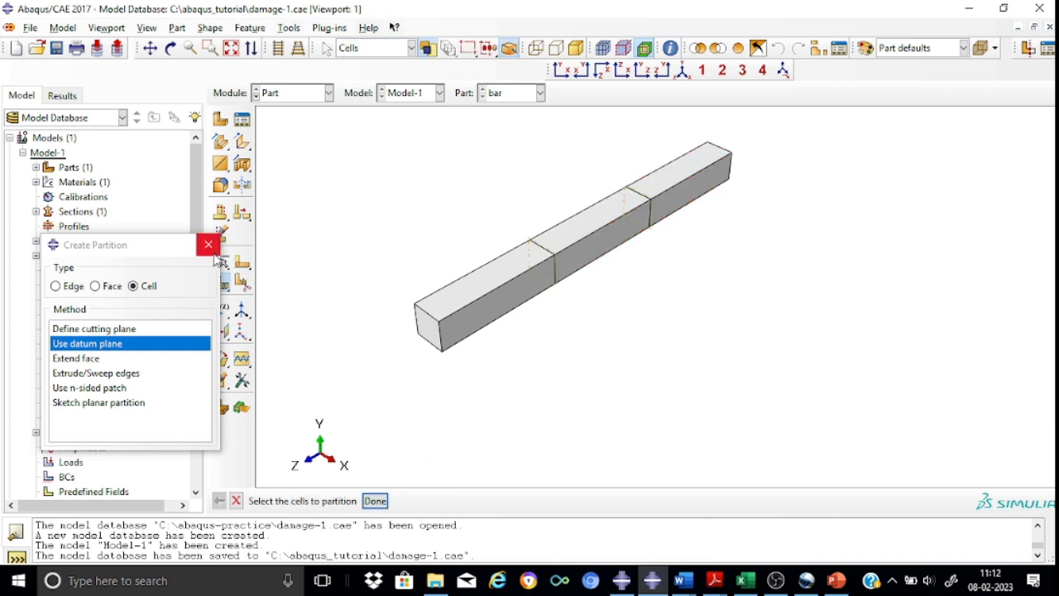
# - Finish partitioning and, in the Assembly module, create a dependent instance of the bar part
pyautogui.click(208, 244)
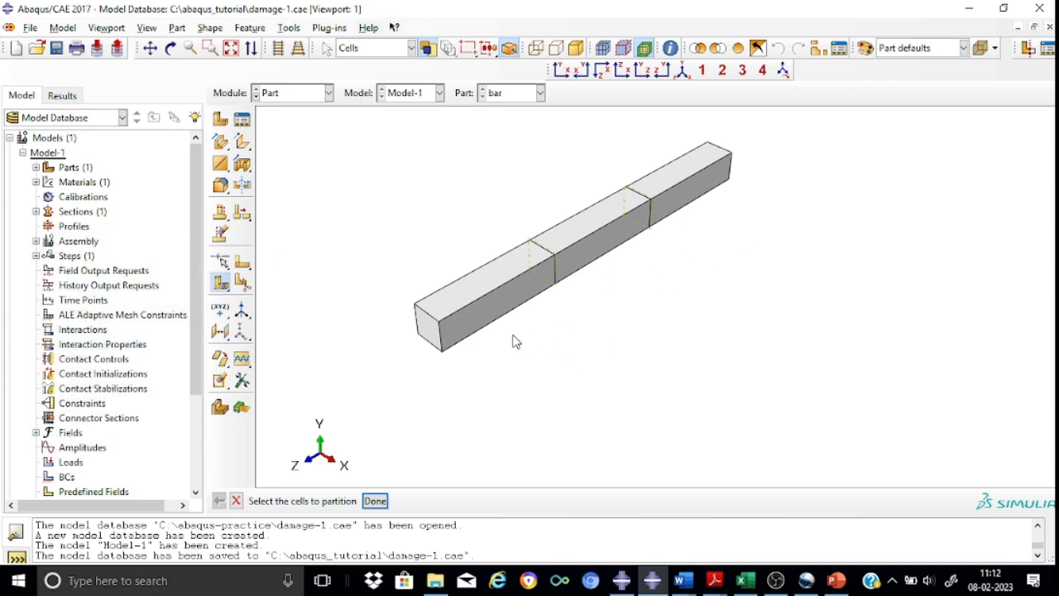
pyautogui.click(330, 93)
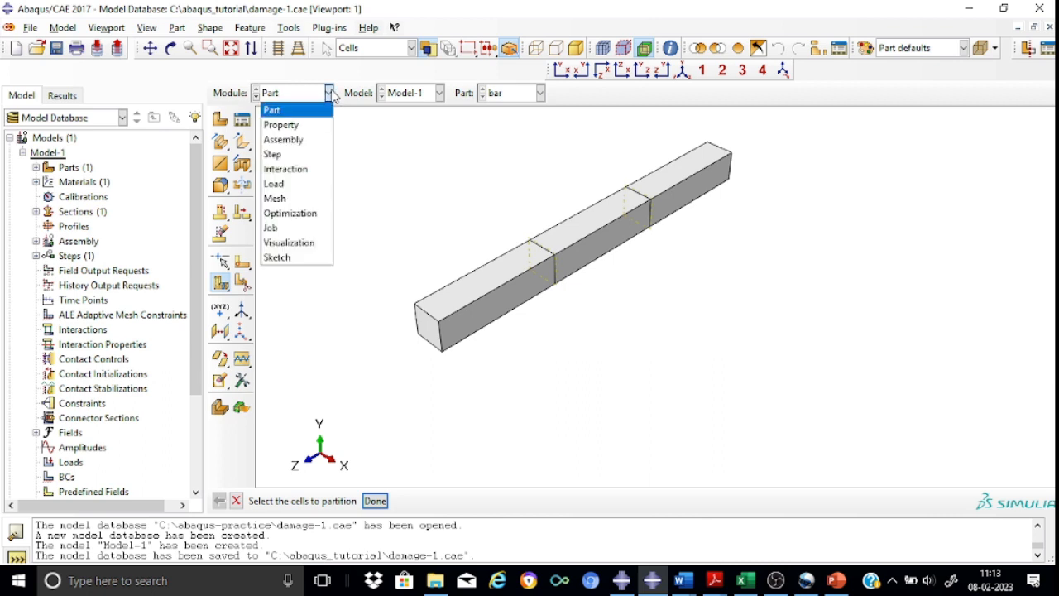
pyautogui.click(286, 139)
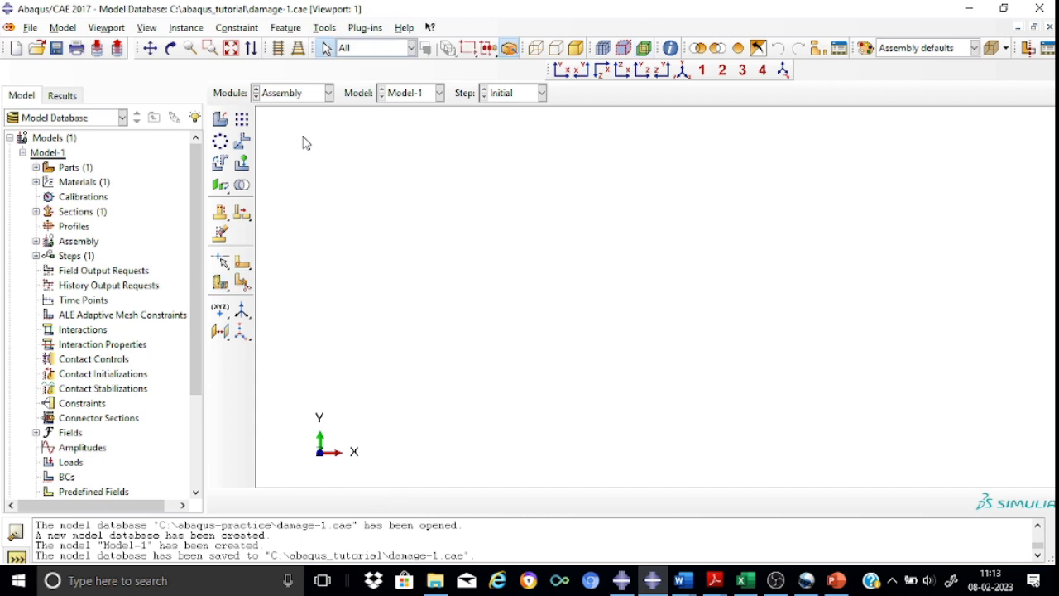
pyautogui.click(220, 119)
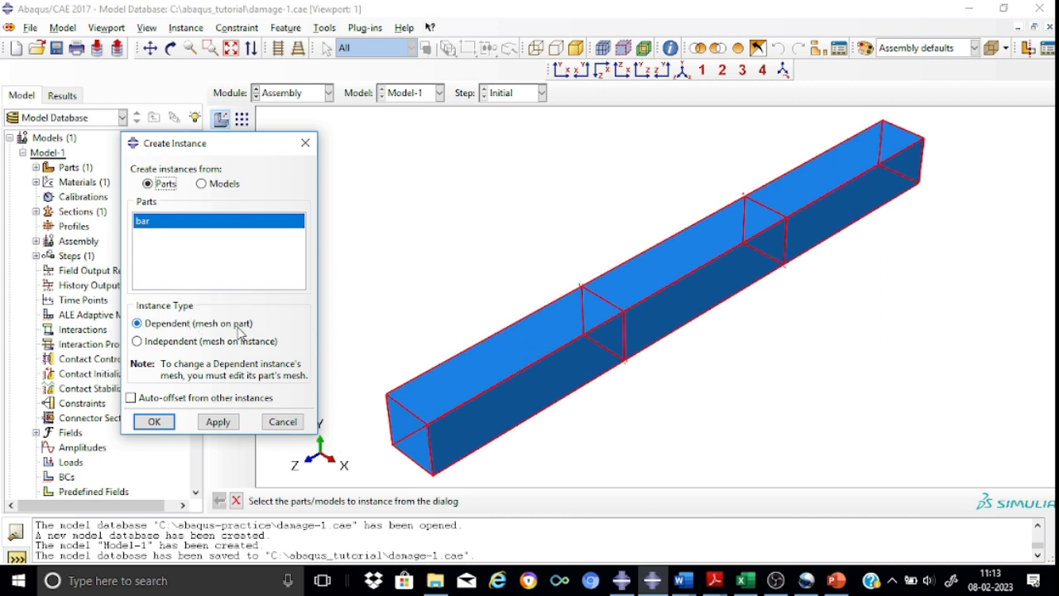
pyautogui.click(155, 423)
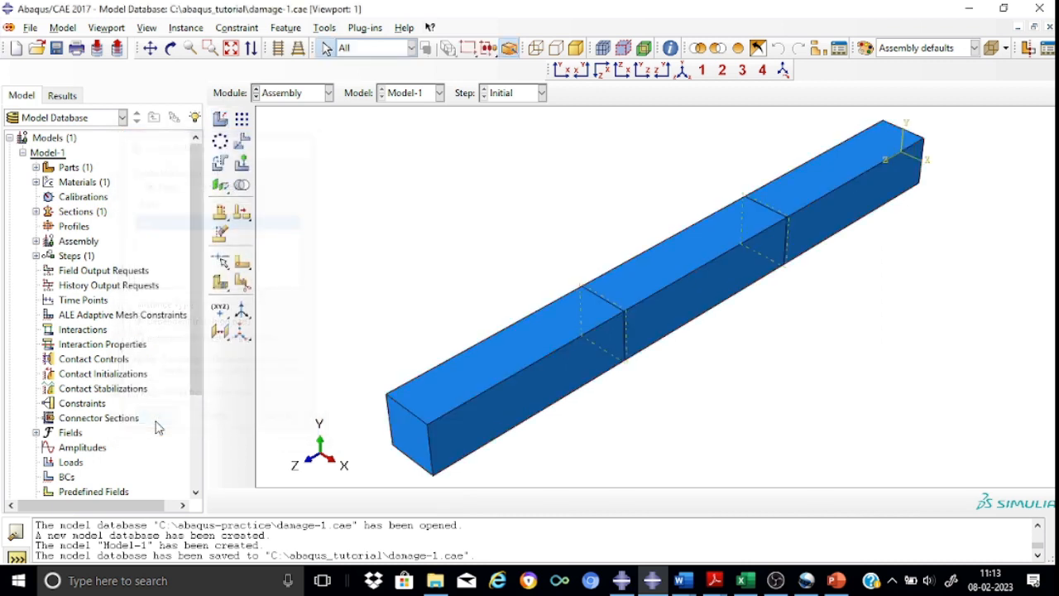
# - In the Step module, create a Static, General step named Step-disp after the Initial step
pyautogui.click(329, 93)
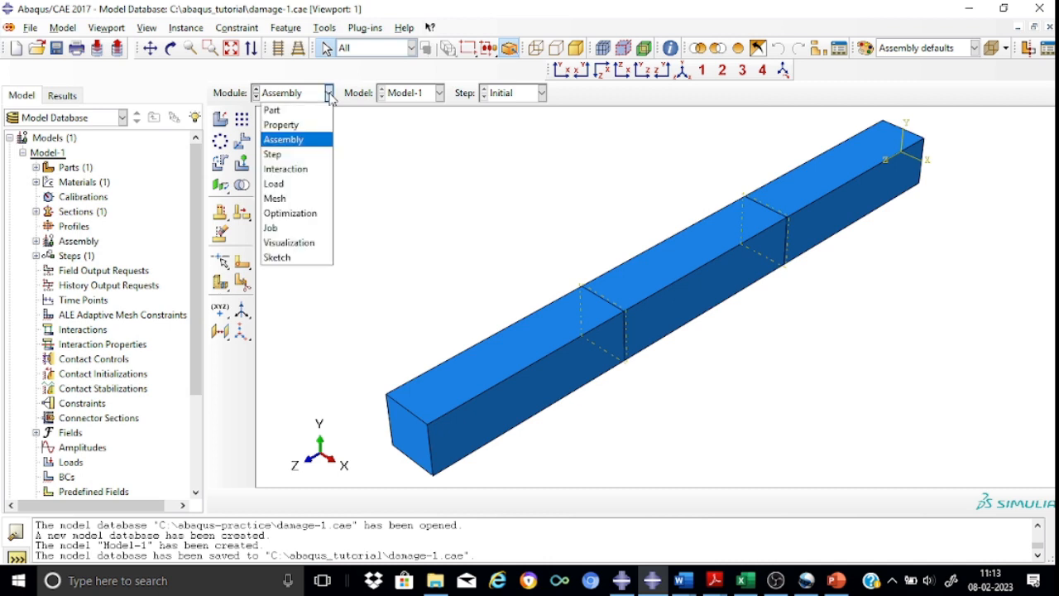
pyautogui.click(296, 155)
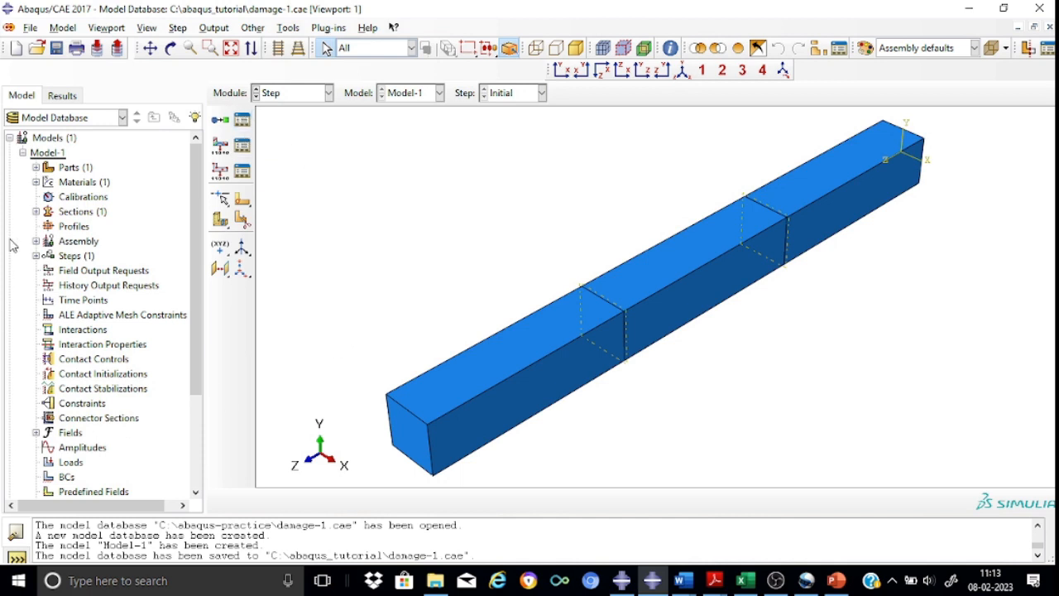
pyautogui.click(222, 121)
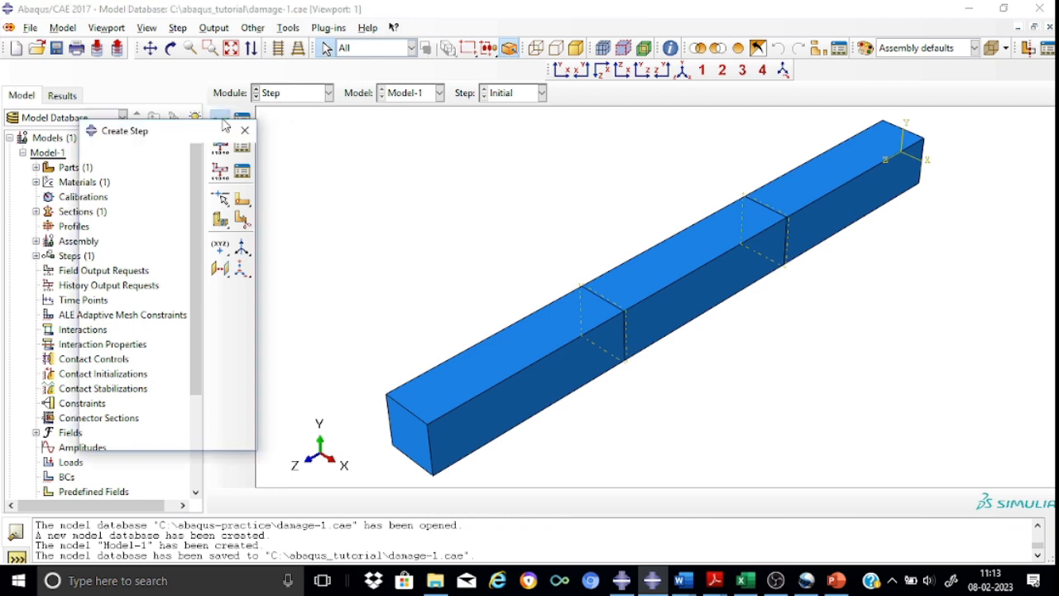
pyautogui.click(154, 157)
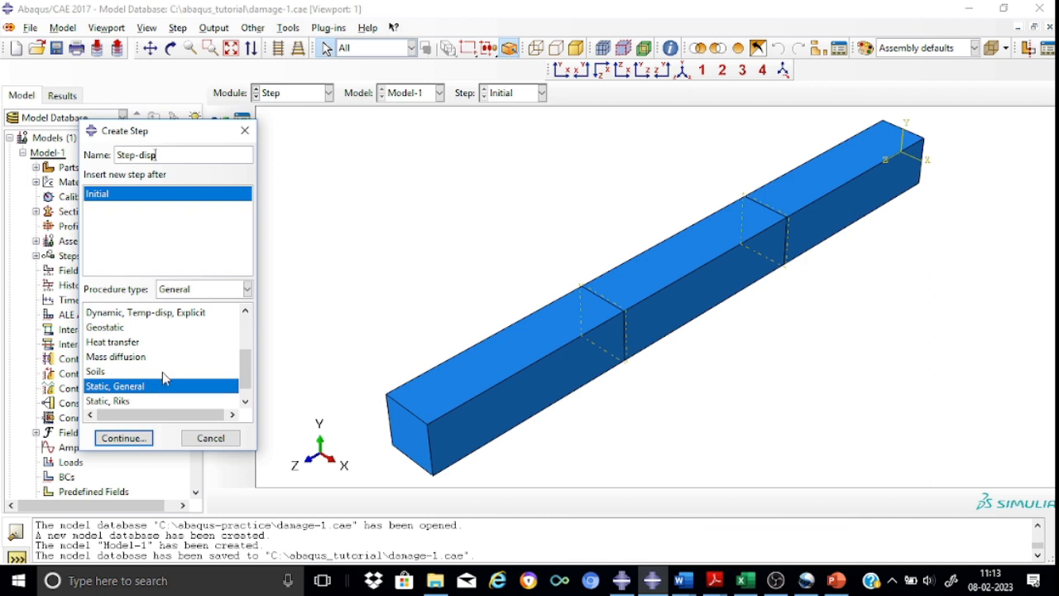
pyautogui.click(123, 439)
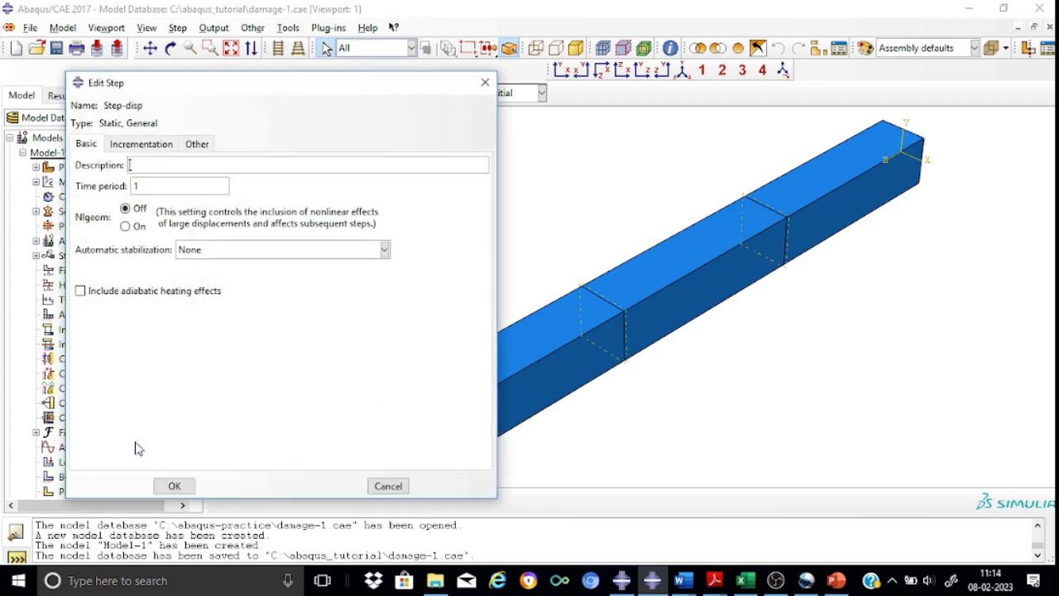
# - Turn on Nlgeom for Step-disp and set automatic stabilization to Specify dissipated energy fraction
pyautogui.click(128, 227)
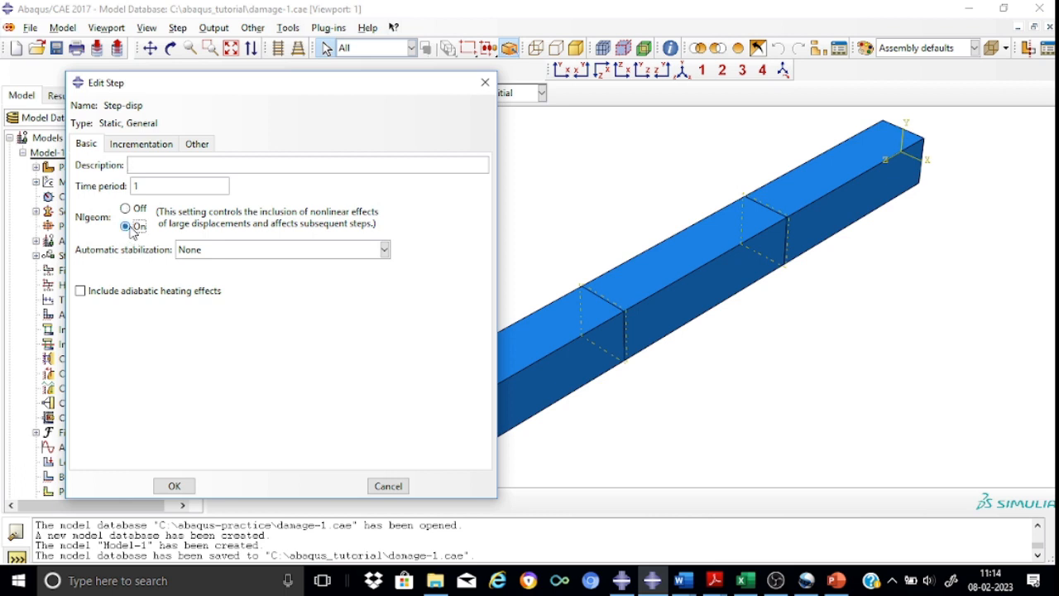
pyautogui.click(385, 249)
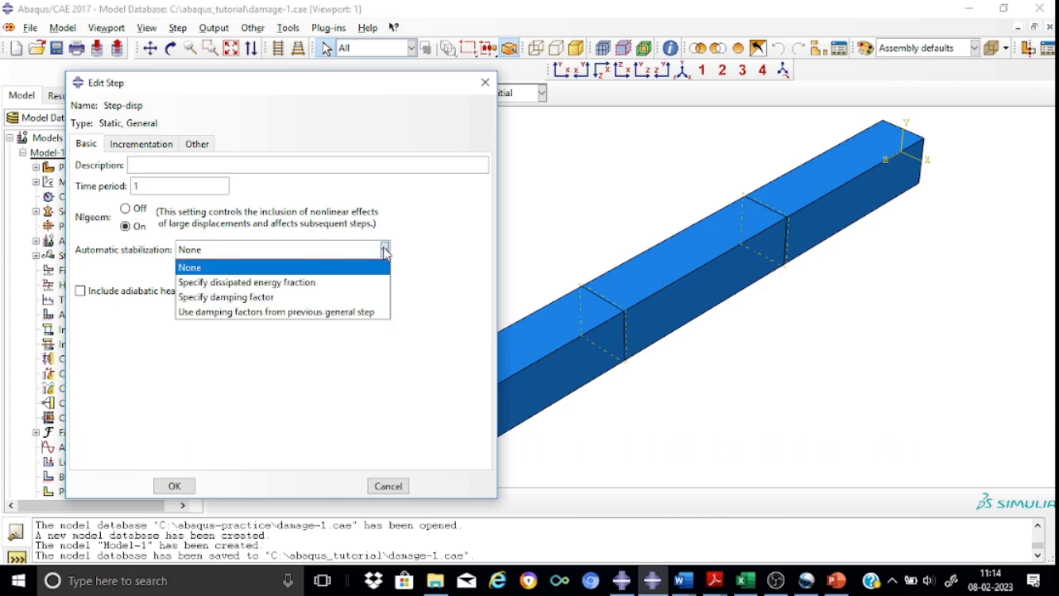
pyautogui.click(318, 283)
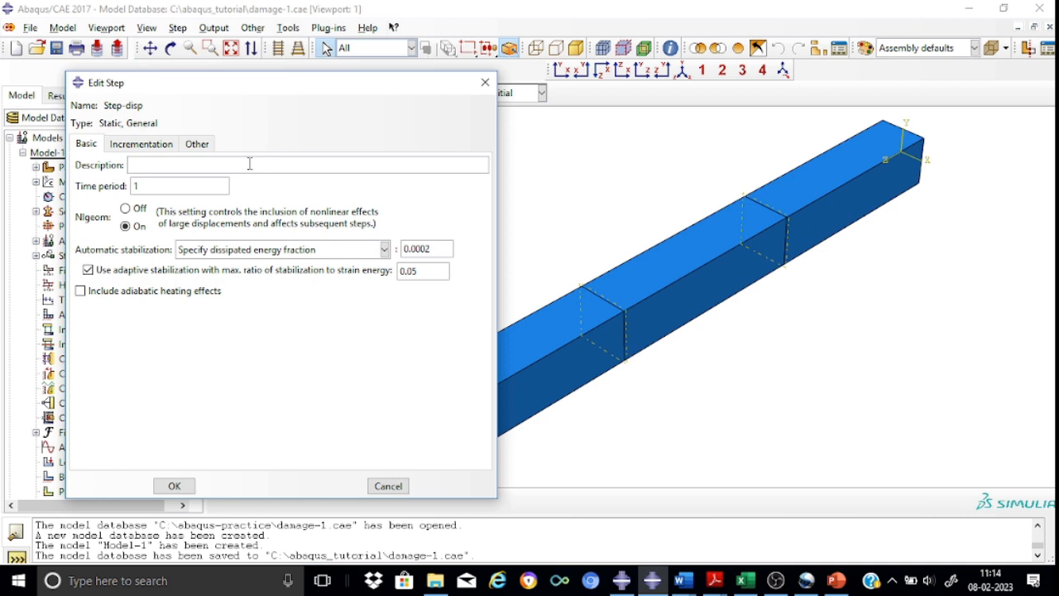
# - Set Step-disp's maximum number of increments to 100000 and its increment sizes to initial 0.01, minimum 1E-015 and maximum 0.05, then accept the step
pyautogui.click(150, 146)
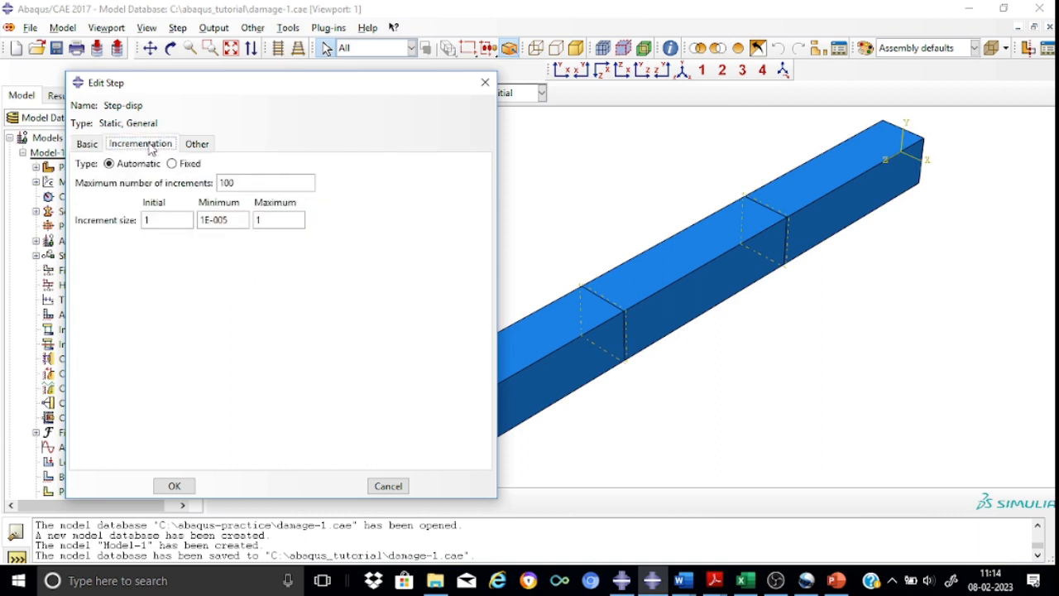
pyautogui.click(256, 183)
pyautogui.write('000')
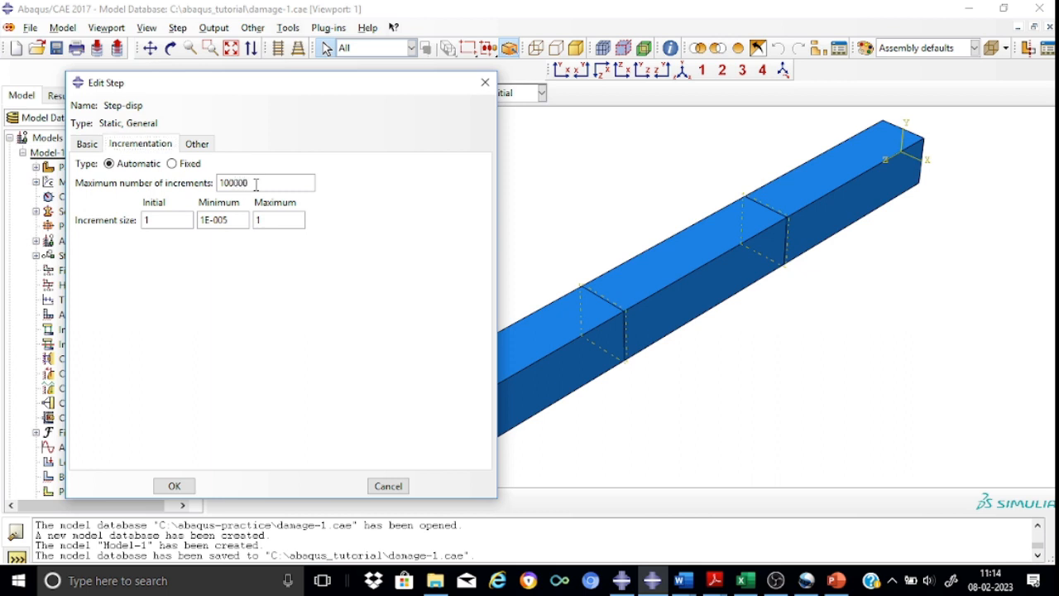
pyautogui.doubleClick(174, 220)
pyautogui.press('BackSpace')
pyautogui.write('0.01')
pyautogui.click(275, 218)
pyautogui.press('BackSpace')
pyautogui.write('0.05')
pyautogui.click(231, 220)
pyautogui.press('BackSpace')
pyautogui.press('BackSpace')
pyautogui.write('15')
pyautogui.click(197, 145)
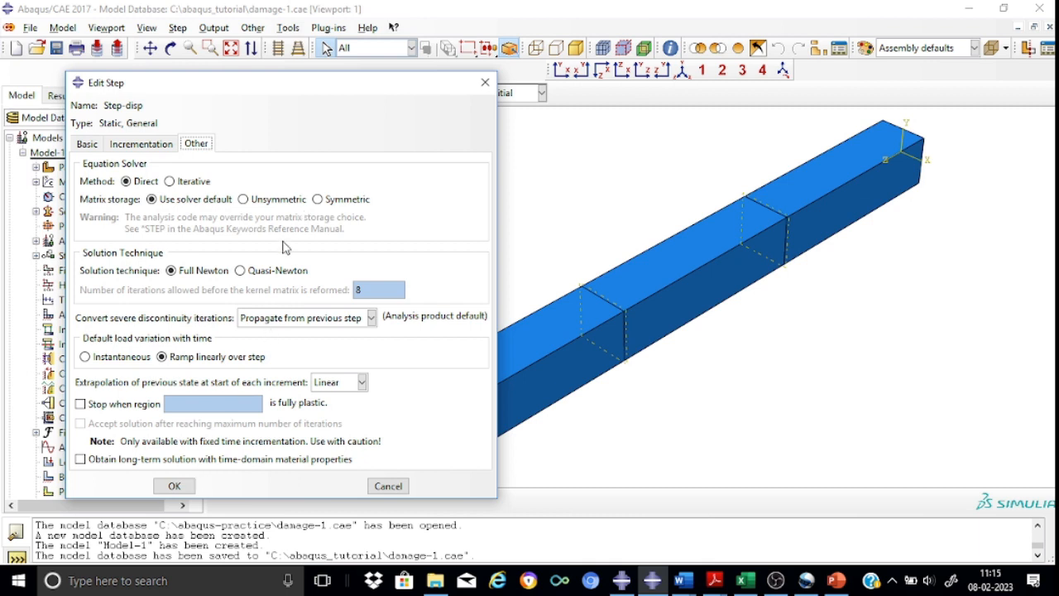
pyautogui.click(177, 486)
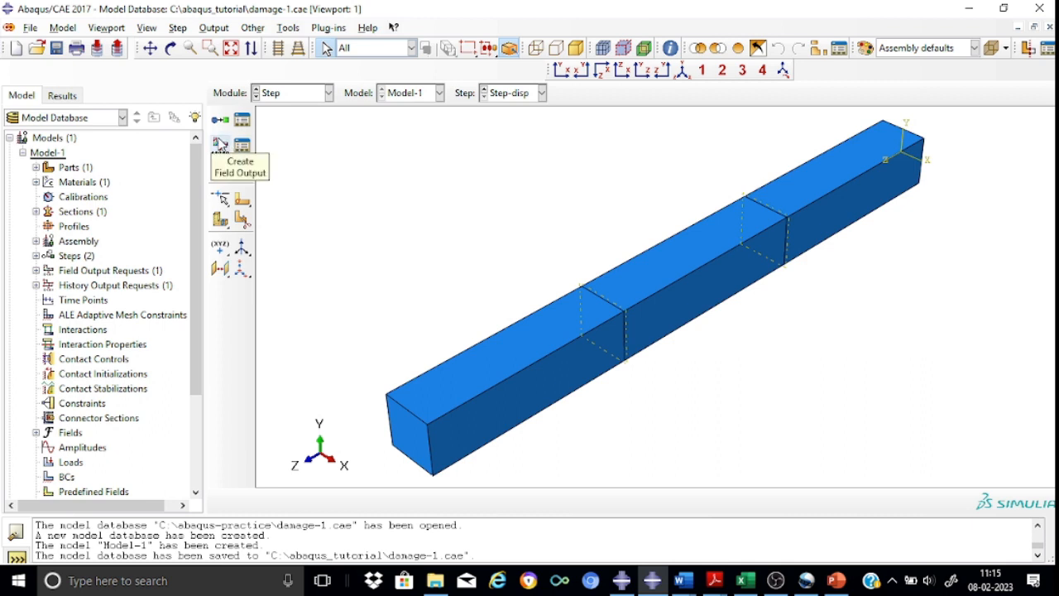
# - Start a new whole-model field output request for Step-disp and include S, Stress components and invariants
pyautogui.click(220, 144)
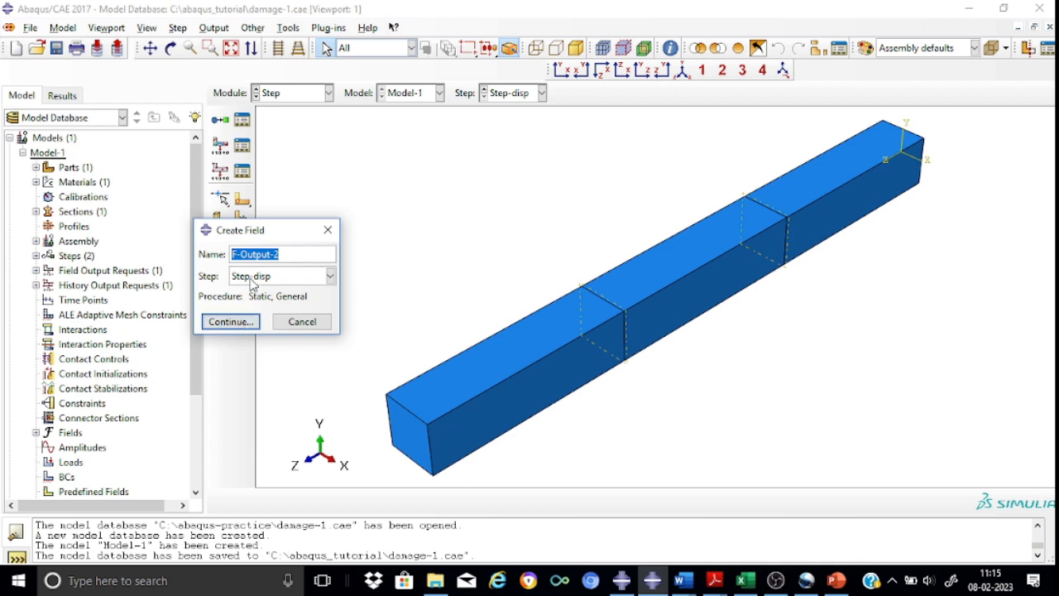
pyautogui.click(234, 324)
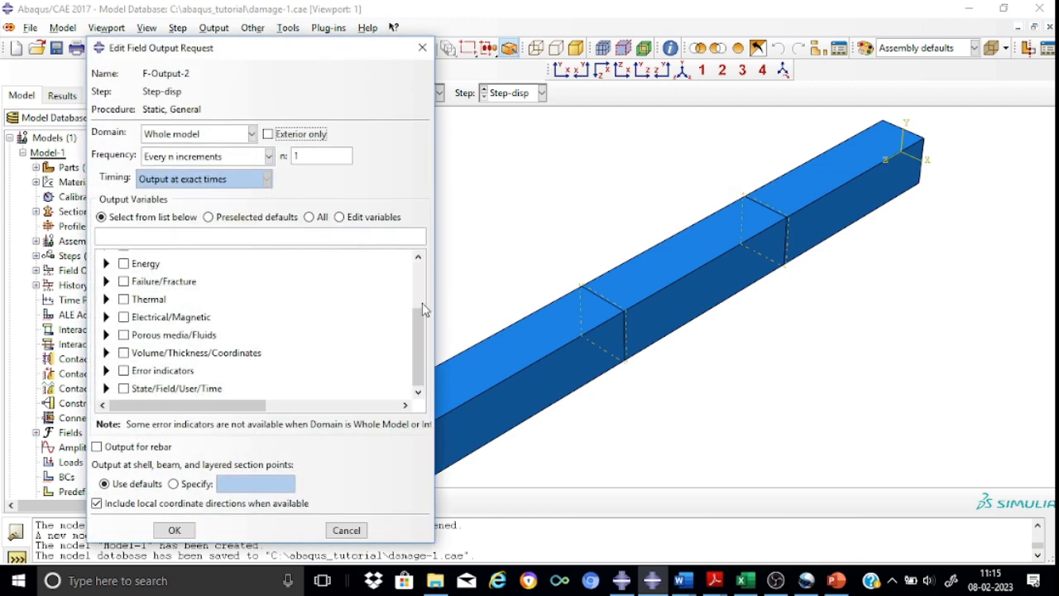
pyautogui.moveTo(417, 335); pyautogui.dragTo(417, 278)
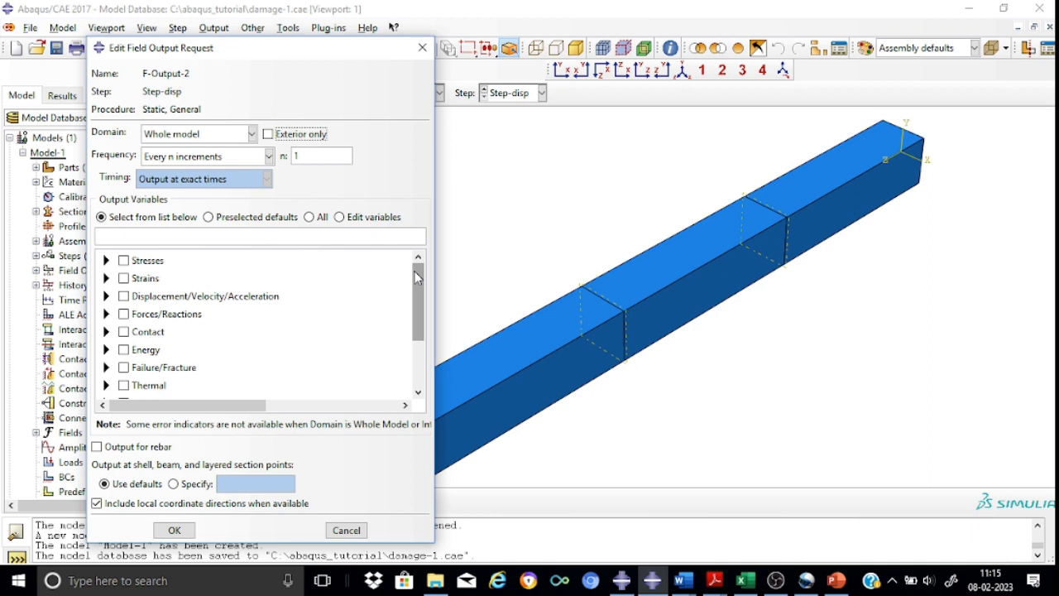
pyautogui.click(106, 261)
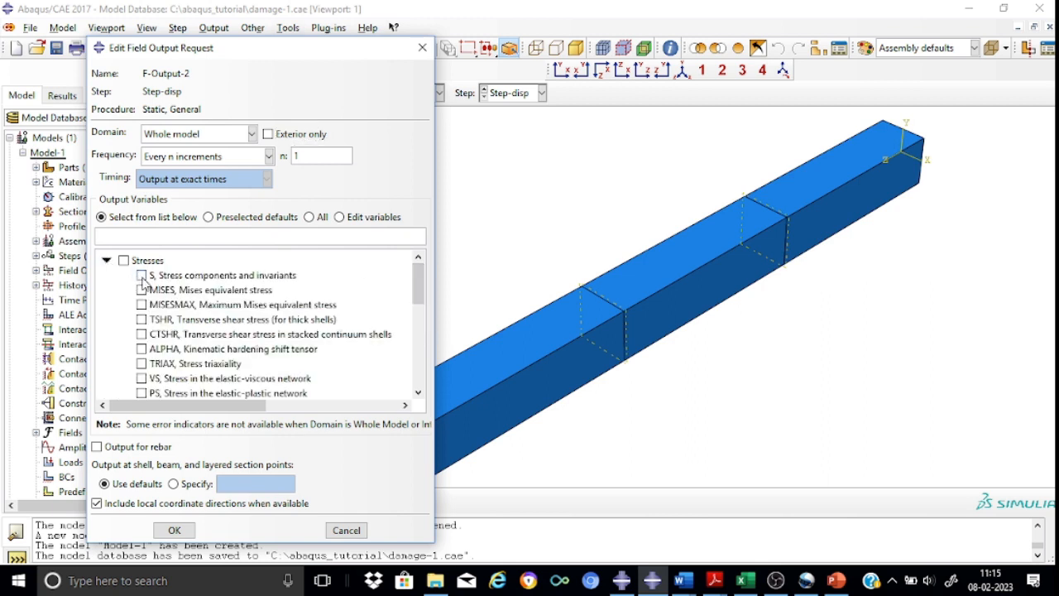
pyautogui.click(142, 276)
pyautogui.click(106, 260)
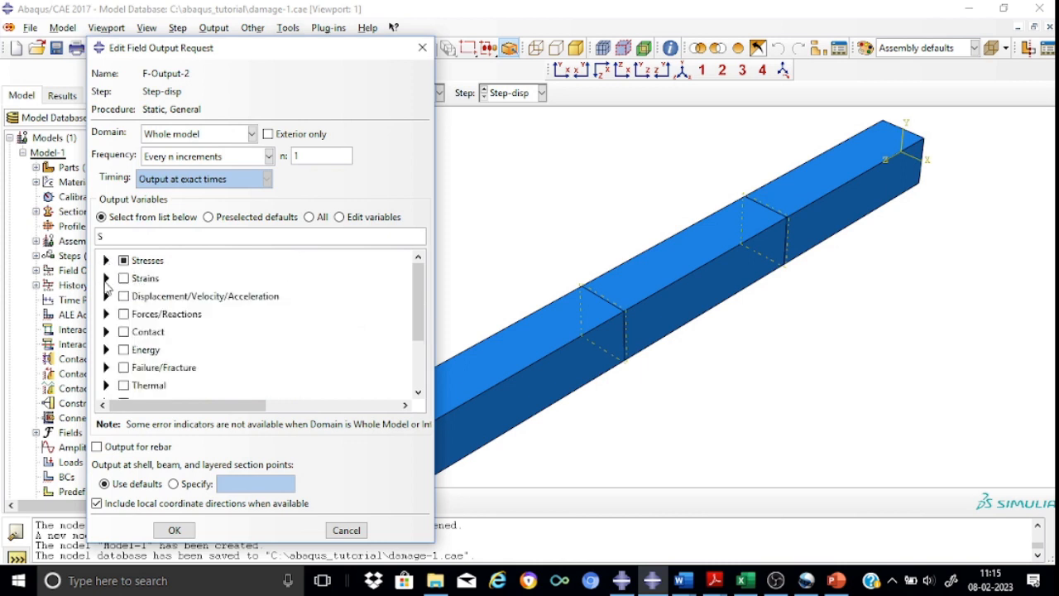
# - Add PEEQ, Equivalent plastic strain, and U, Translations and rotations, to the field output request
pyautogui.click(106, 279)
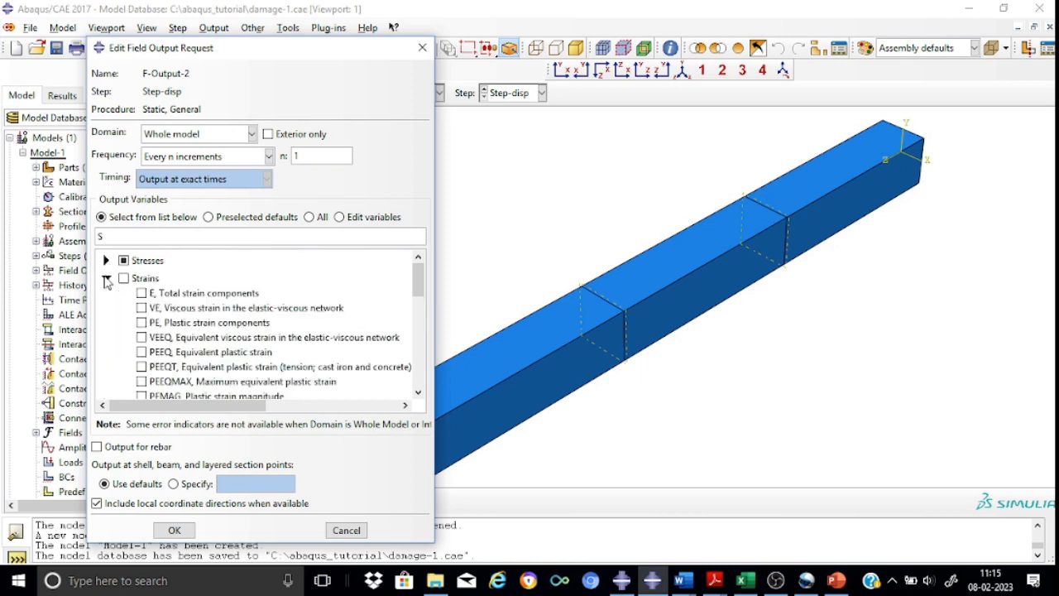
pyautogui.click(142, 352)
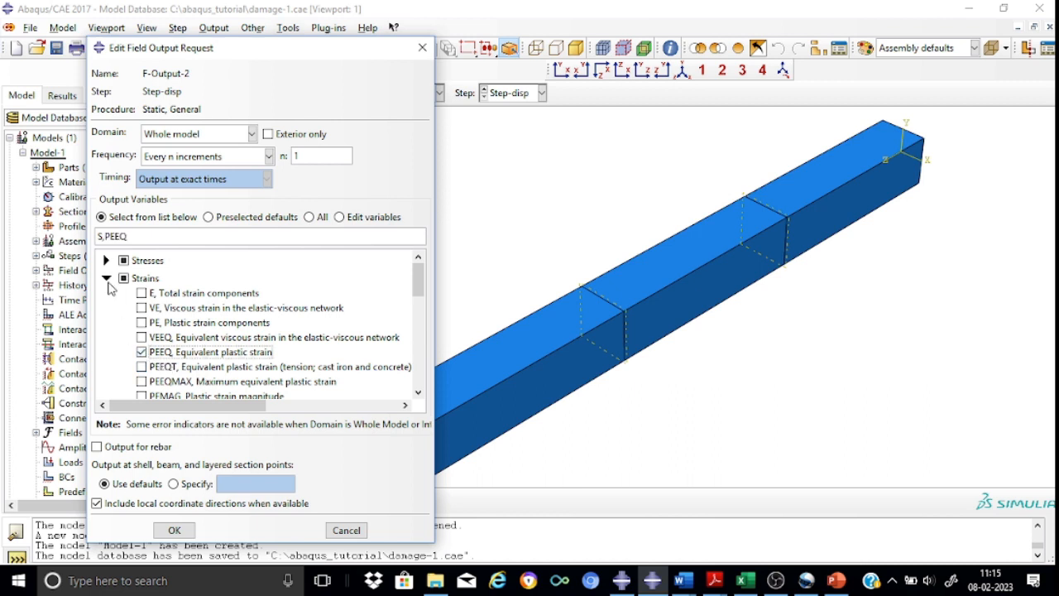
pyautogui.click(107, 280)
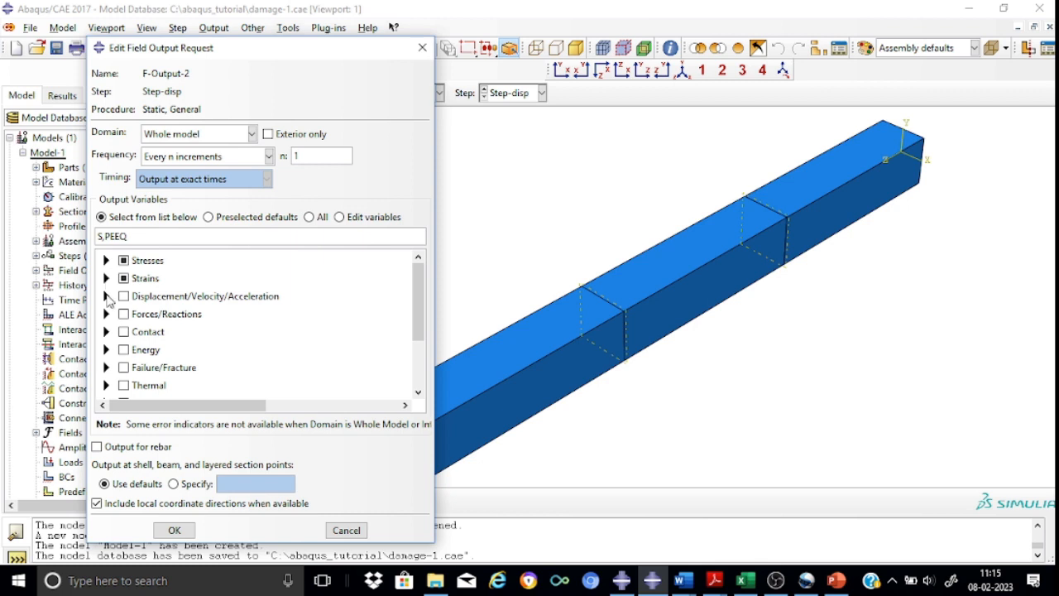
pyautogui.click(107, 297)
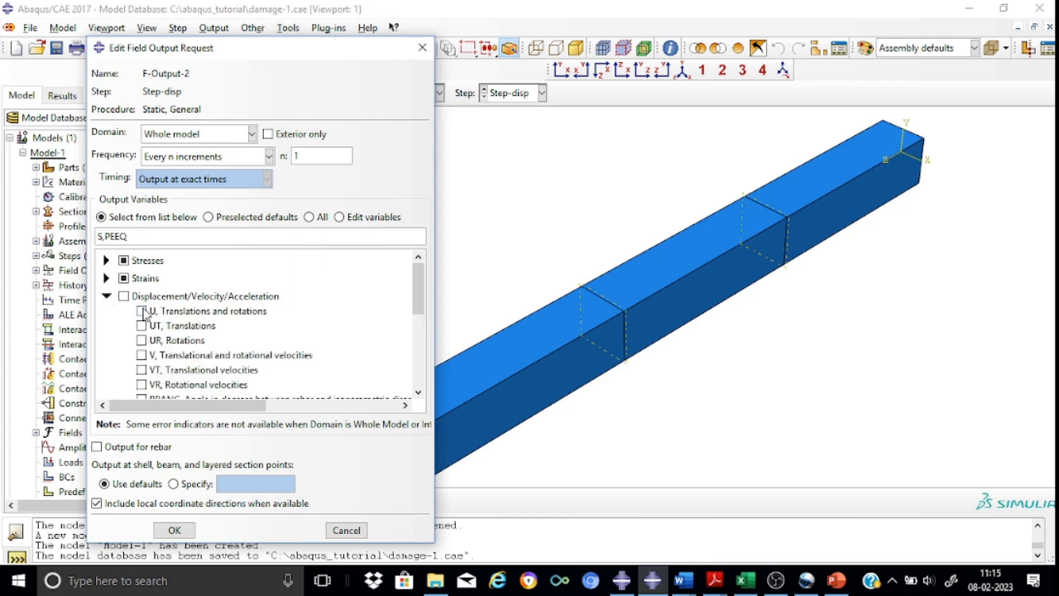
pyautogui.click(142, 311)
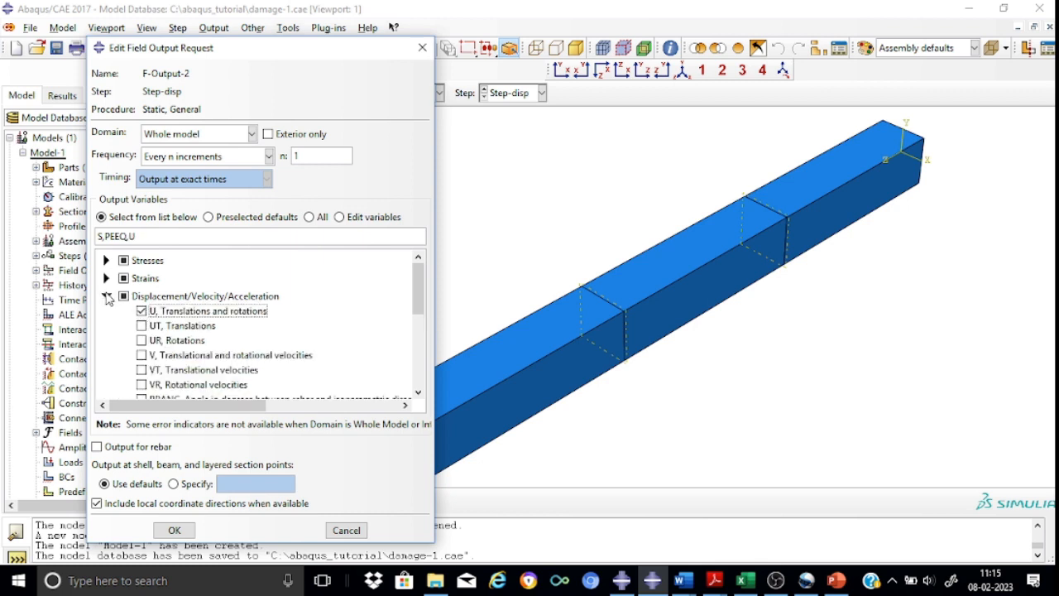
pyautogui.click(106, 296)
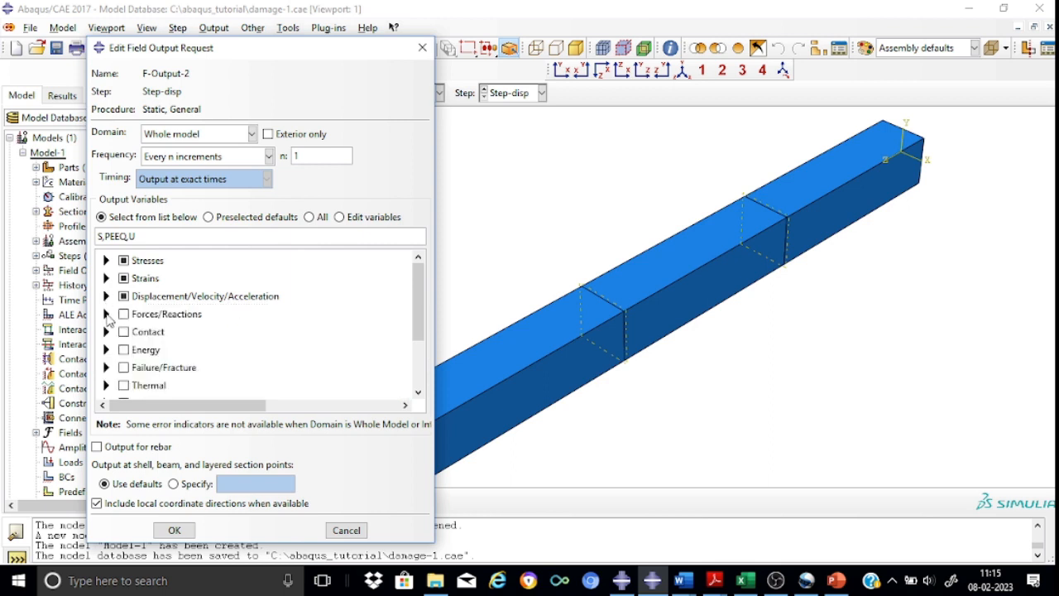
# - Add RF, Reaction forces and moments, and SDEG, Scalar stiffness degradation, to the field output request
pyautogui.click(107, 314)
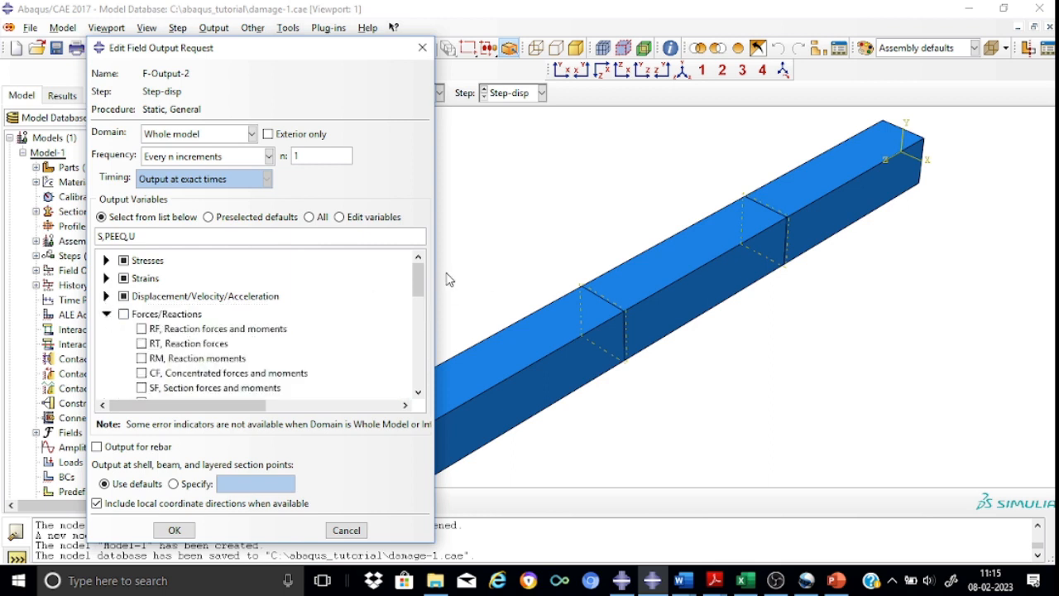
pyautogui.moveTo(422, 274); pyautogui.dragTo(422, 282)
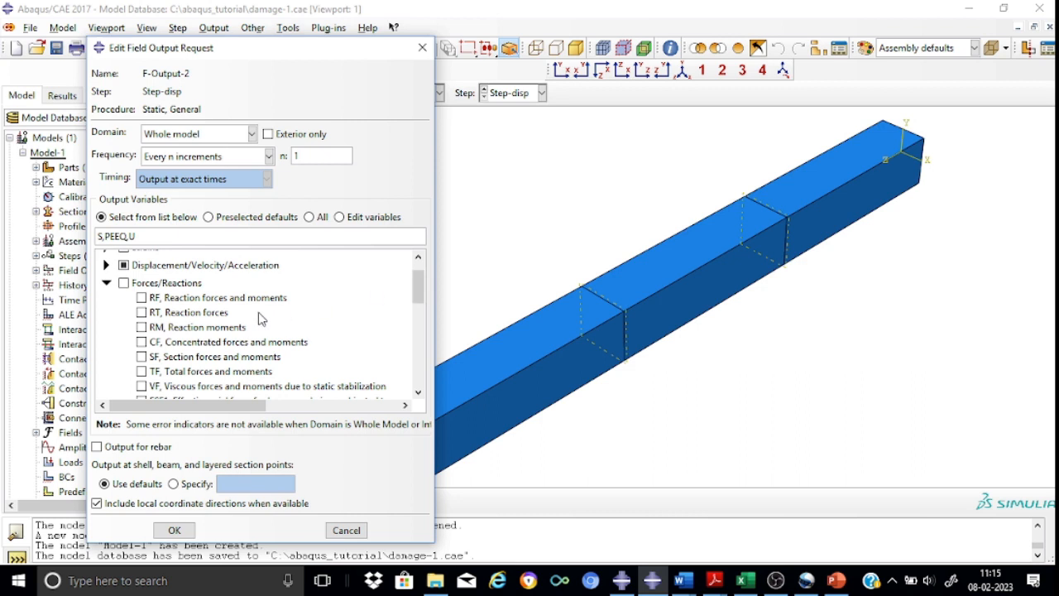
pyautogui.click(142, 298)
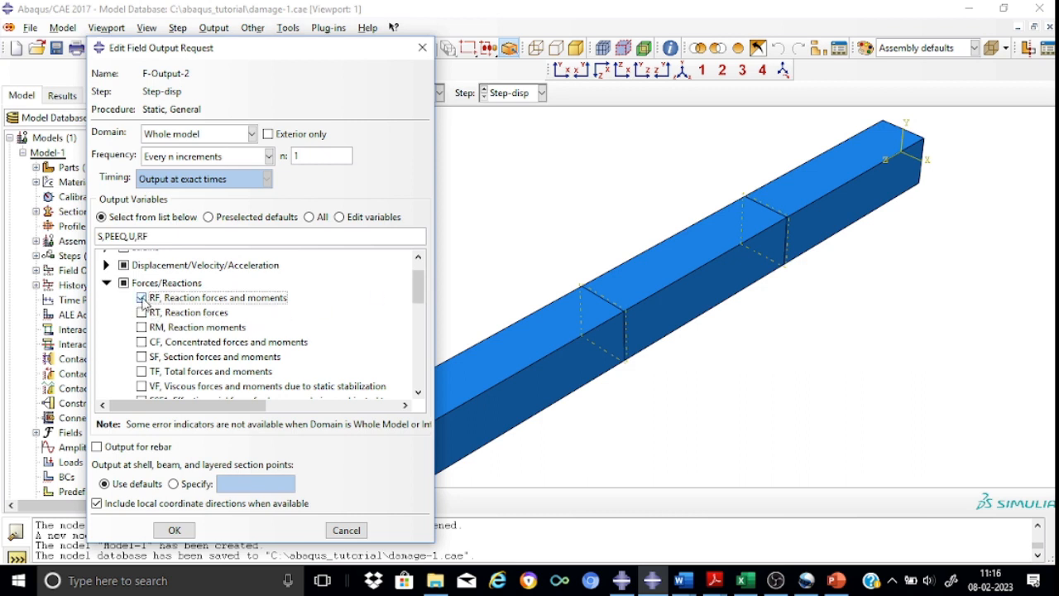
pyautogui.click(107, 283)
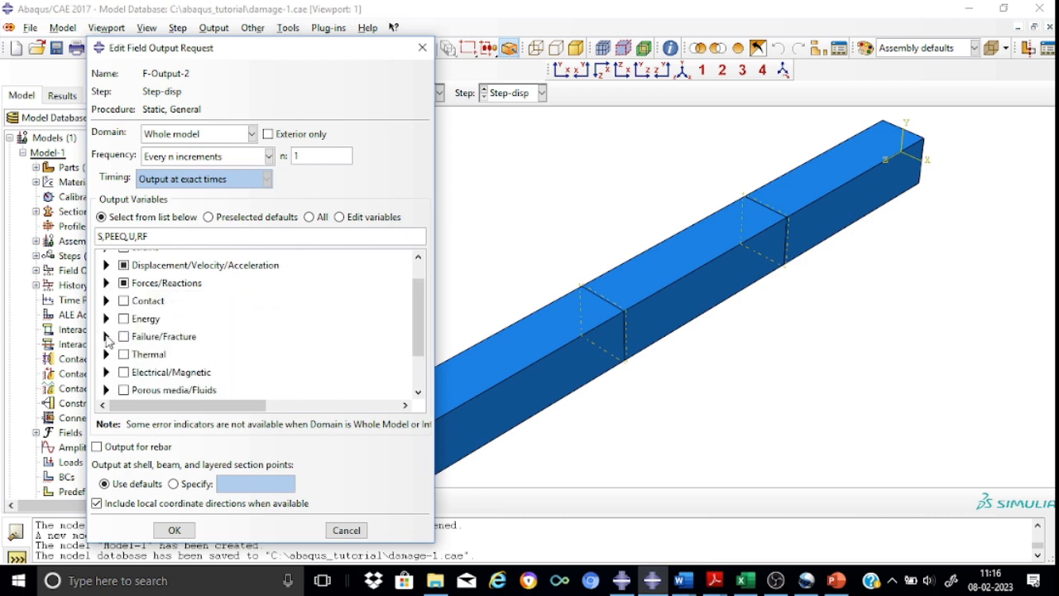
pyautogui.click(105, 337)
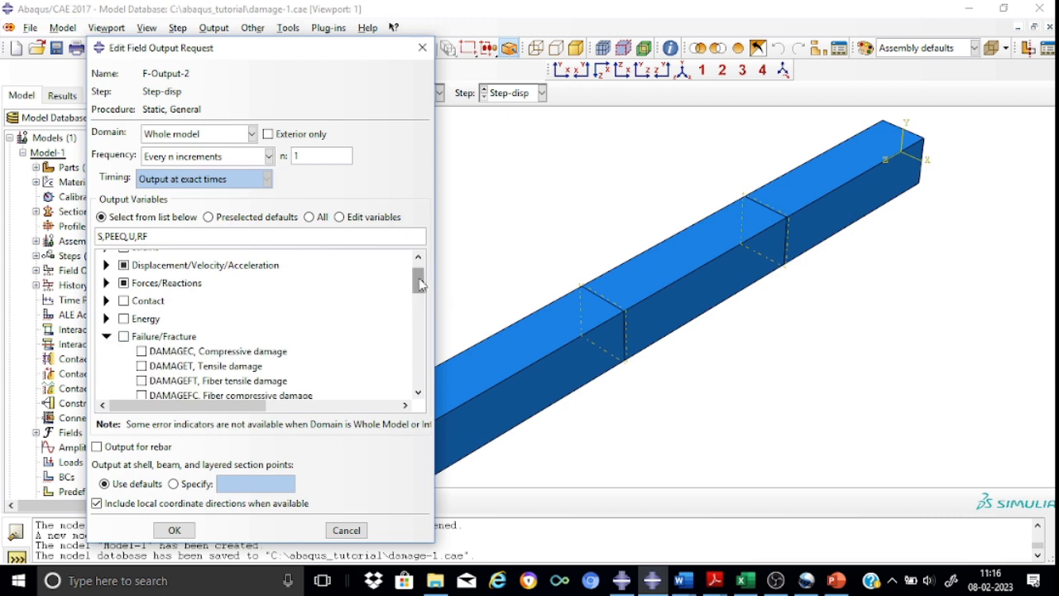
pyautogui.moveTo(419, 284); pyautogui.dragTo(420, 308)
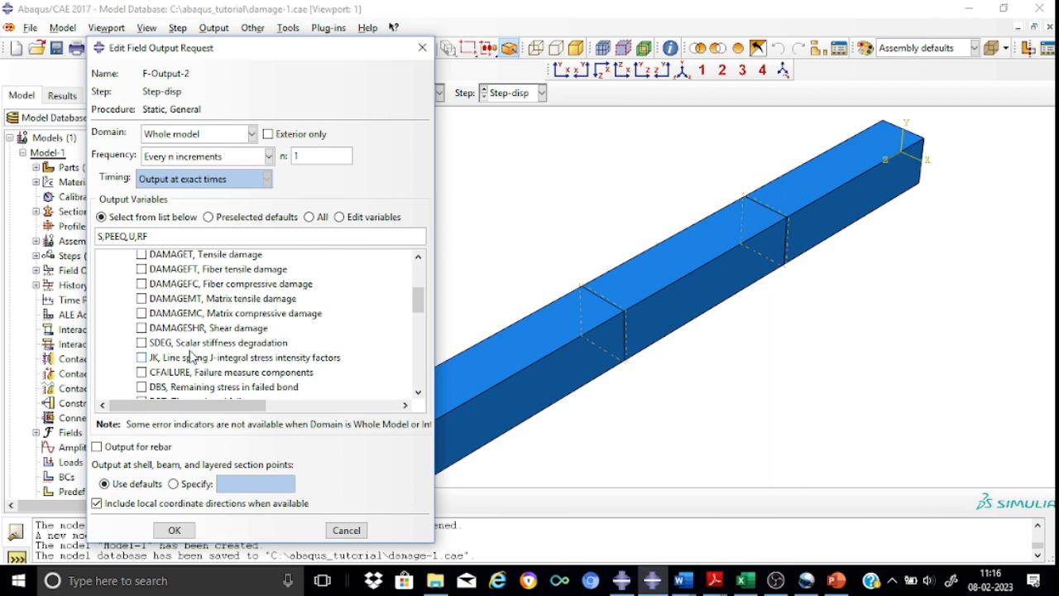
pyautogui.click(142, 343)
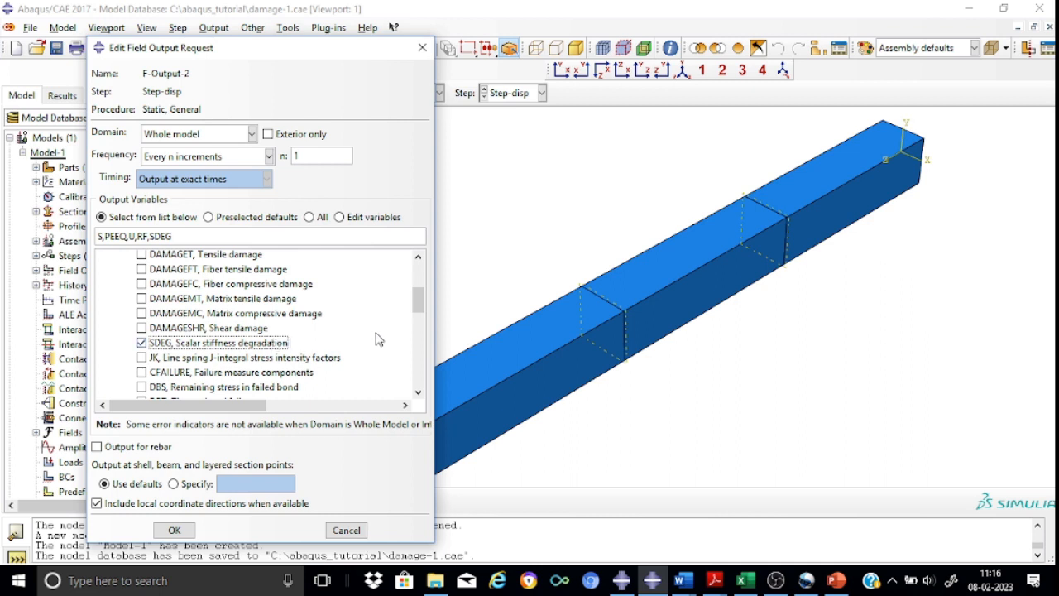
# - Add STATUS, Status (some failure and plasticity models; VUMAT), to the field output request and accept the request
pyautogui.moveTo(417, 304); pyautogui.dragTo(418, 295)
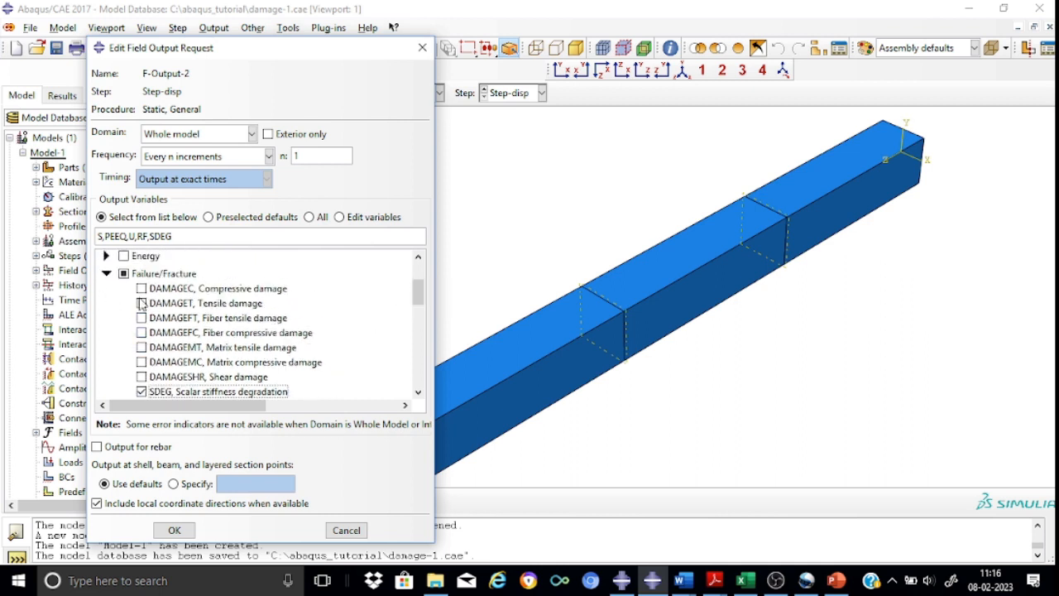
pyautogui.click(104, 273)
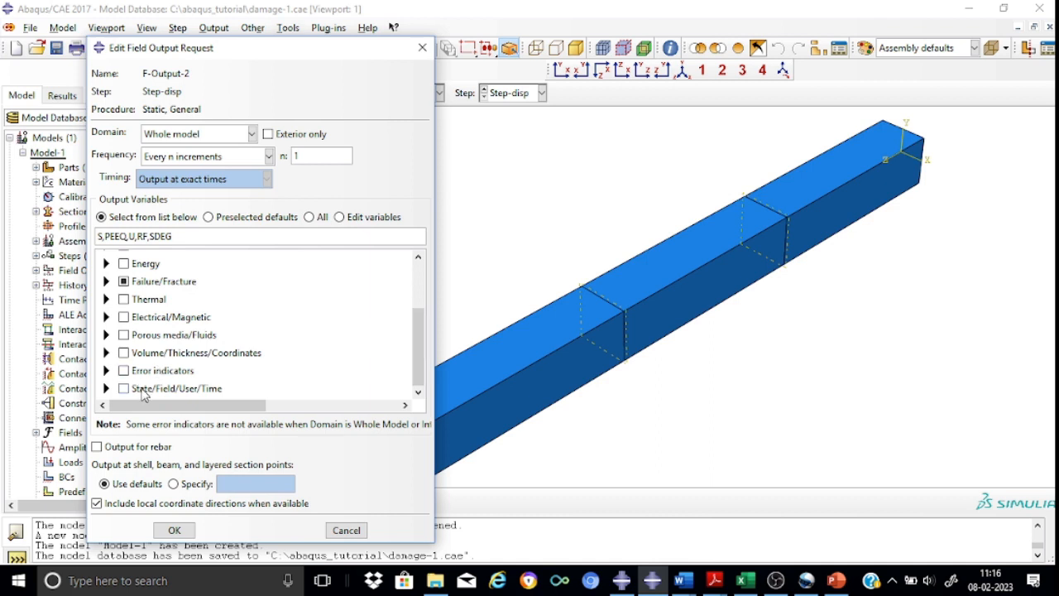
pyautogui.click(106, 389)
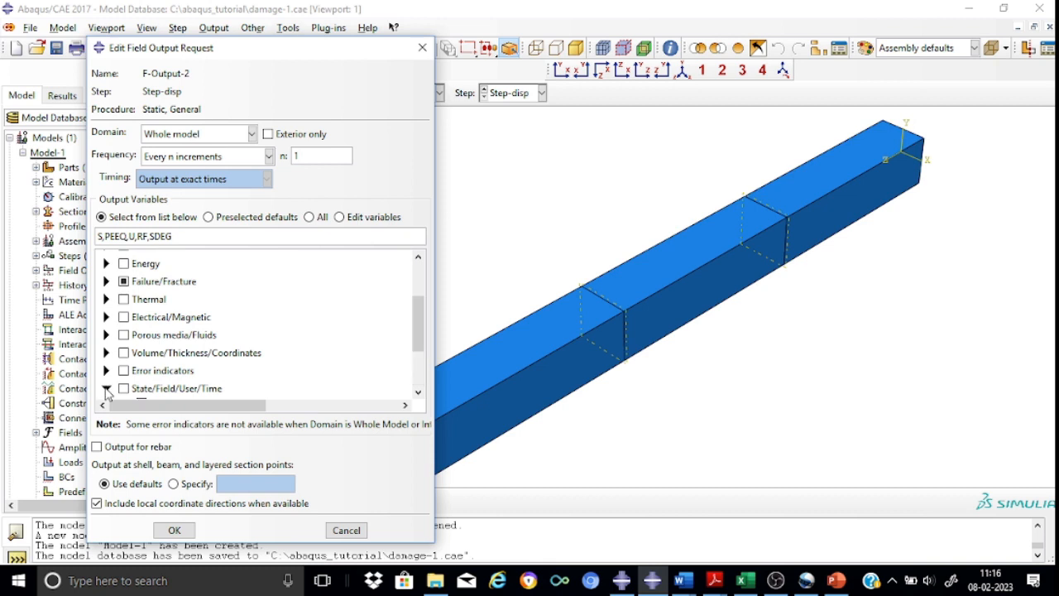
pyautogui.moveTo(418, 330); pyautogui.dragTo(418, 357)
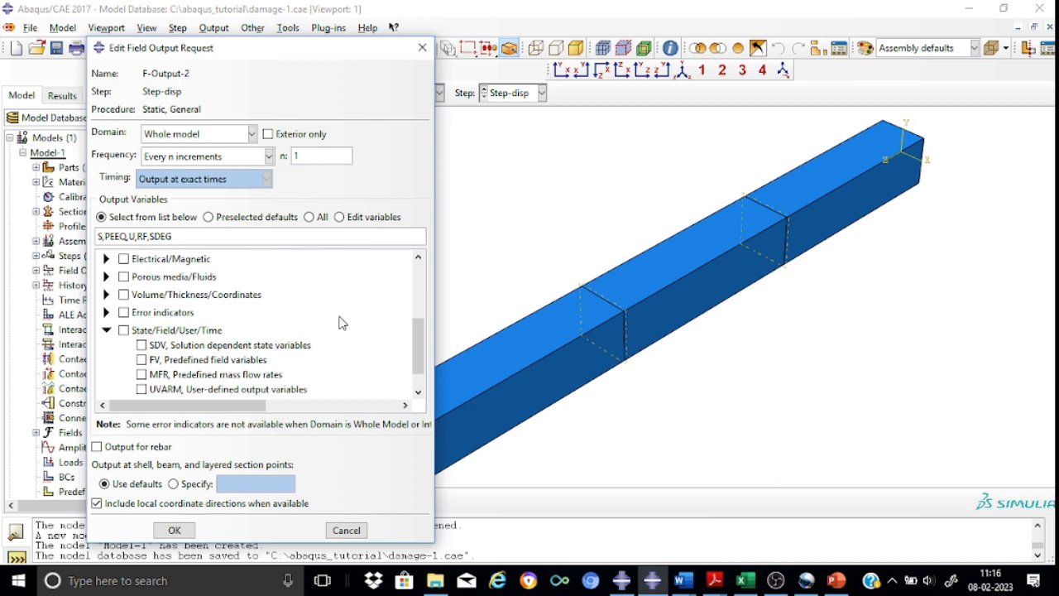
pyautogui.moveTo(418, 326); pyautogui.dragTo(420, 361)
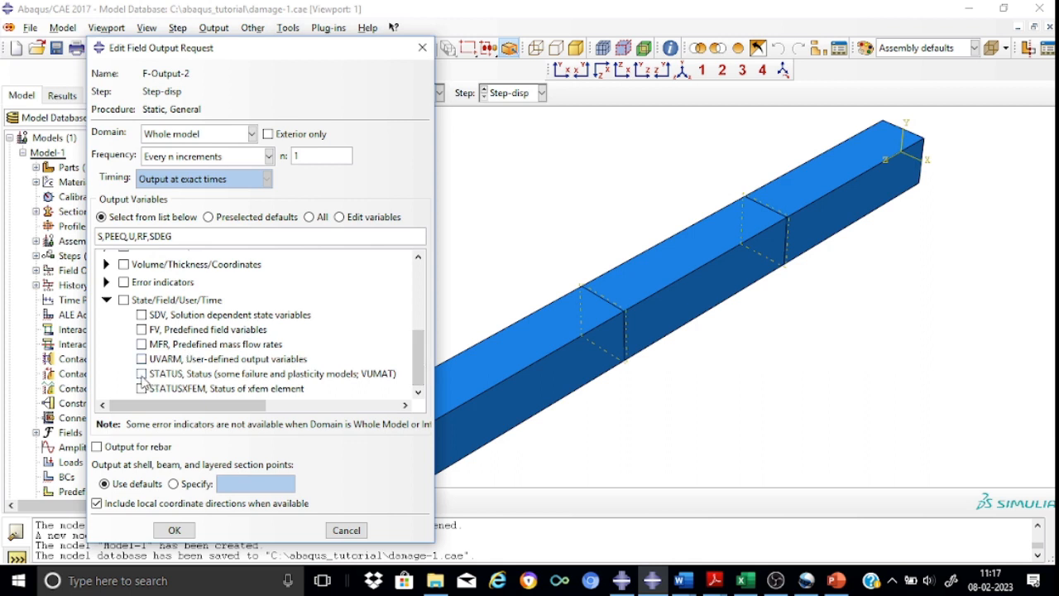
pyautogui.click(141, 374)
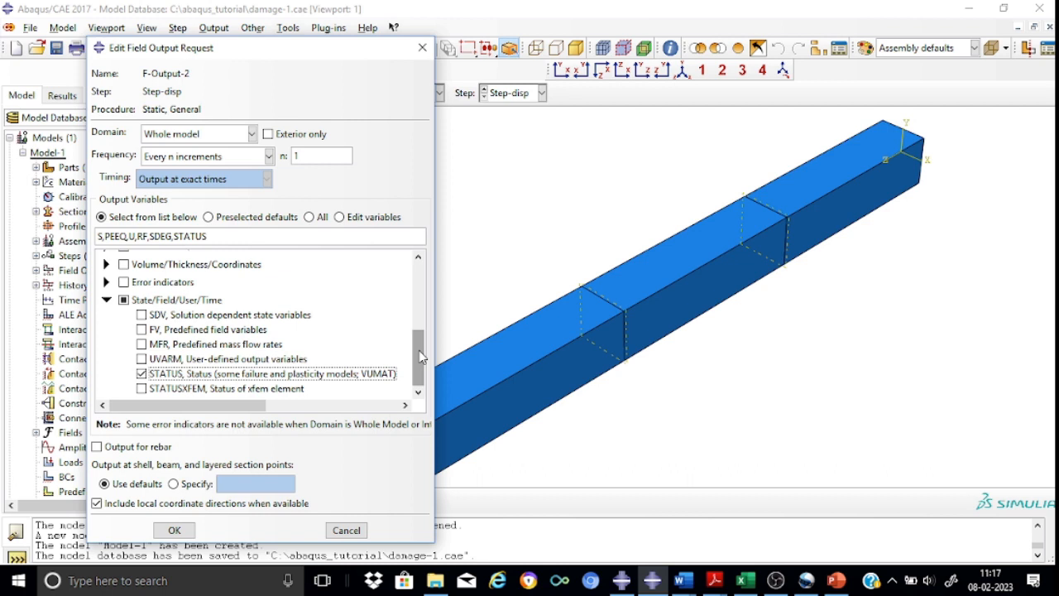
pyautogui.moveTo(420, 356); pyautogui.dragTo(425, 259)
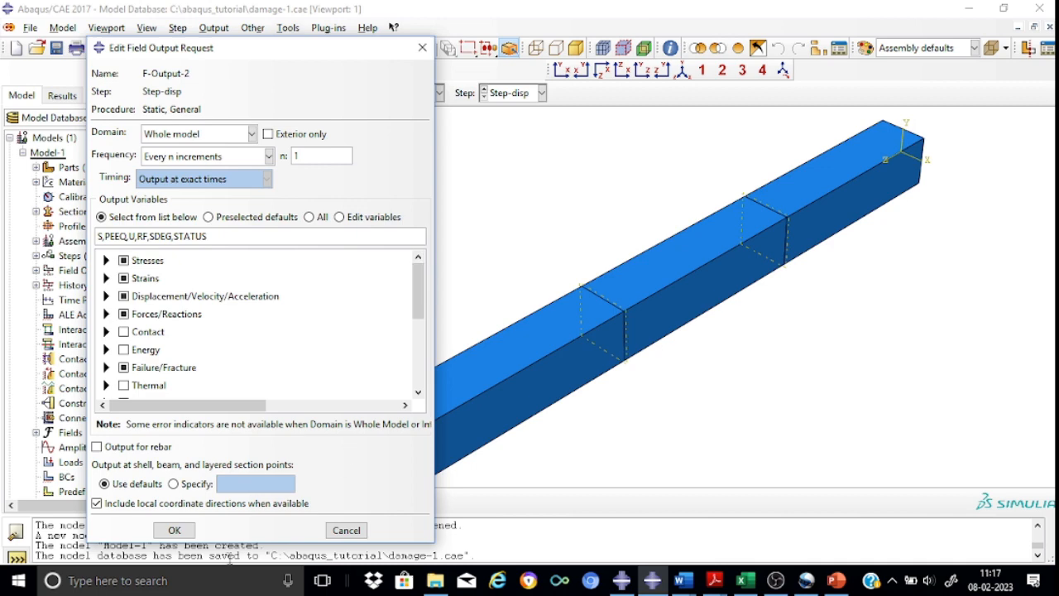
pyautogui.click(182, 531)
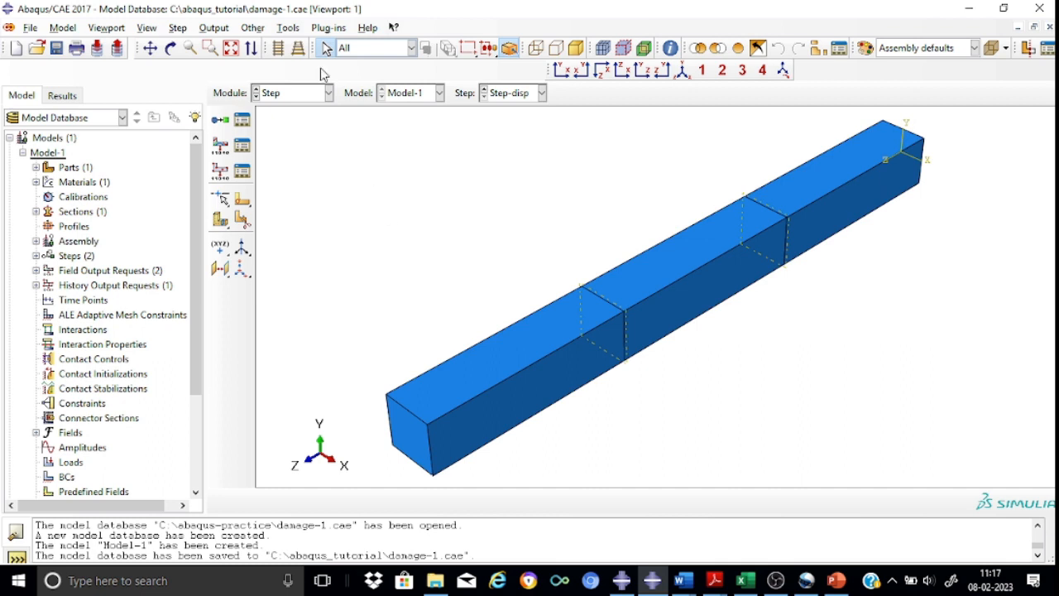
# - In the Interaction module, create reference points at 0,0,0 and at the centre of the bar's opposite end face
pyautogui.click(329, 94)
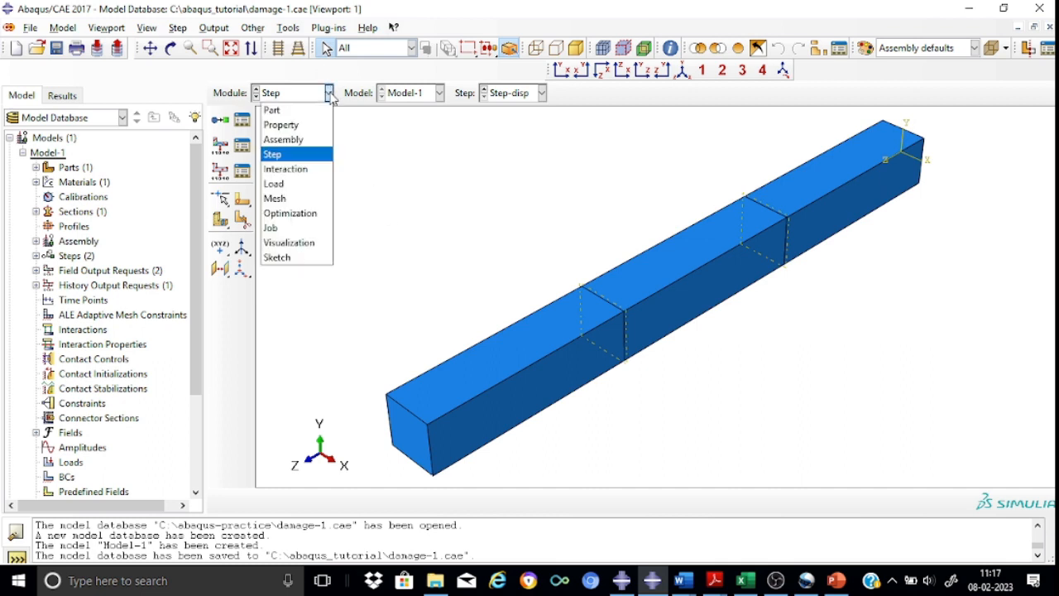
pyautogui.click(298, 169)
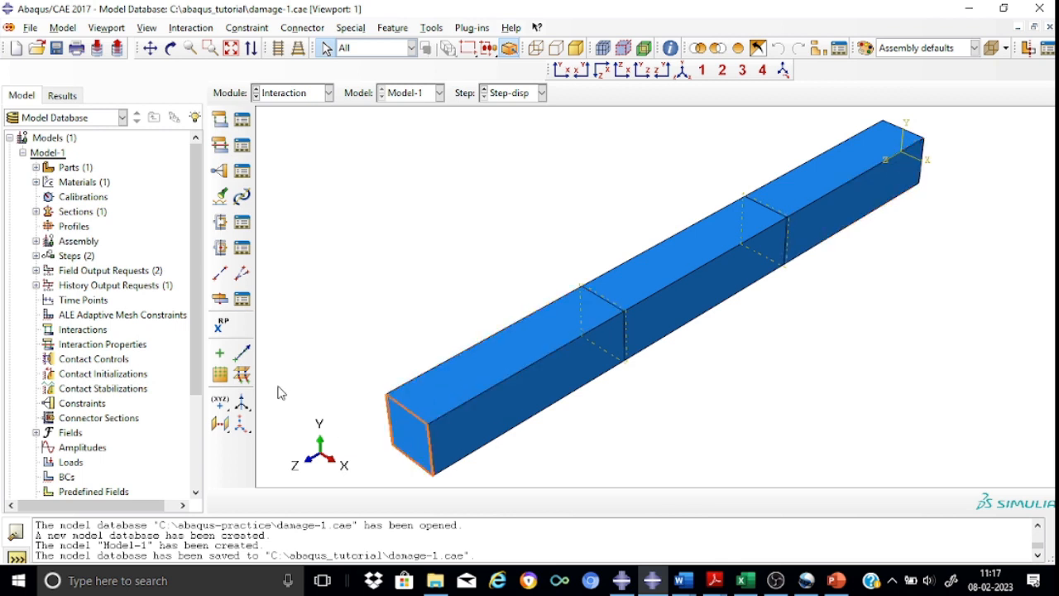
pyautogui.click(220, 325)
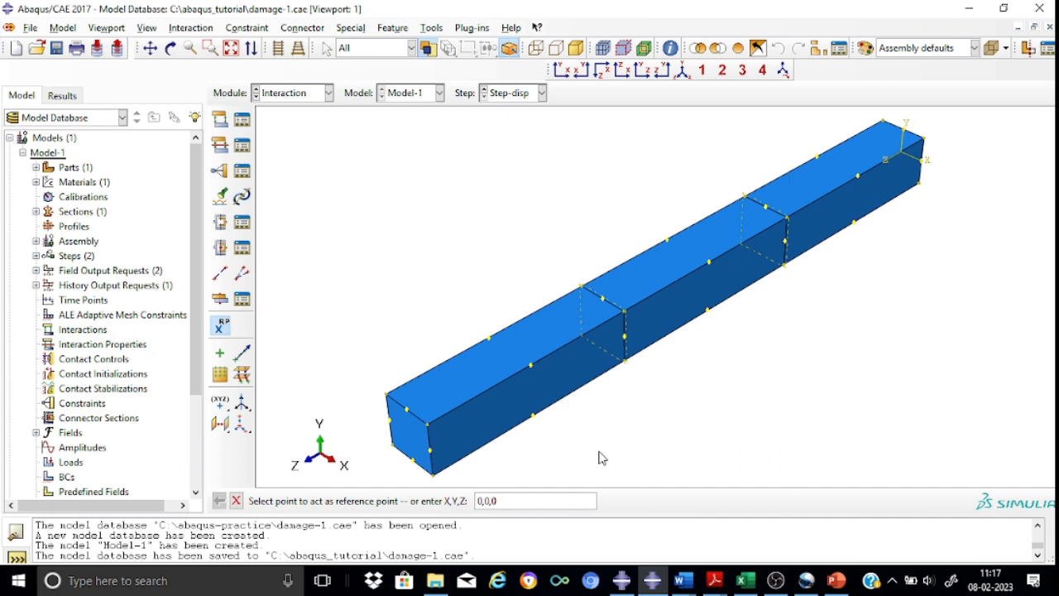
pyautogui.press('Return')
pyautogui.press('Return')
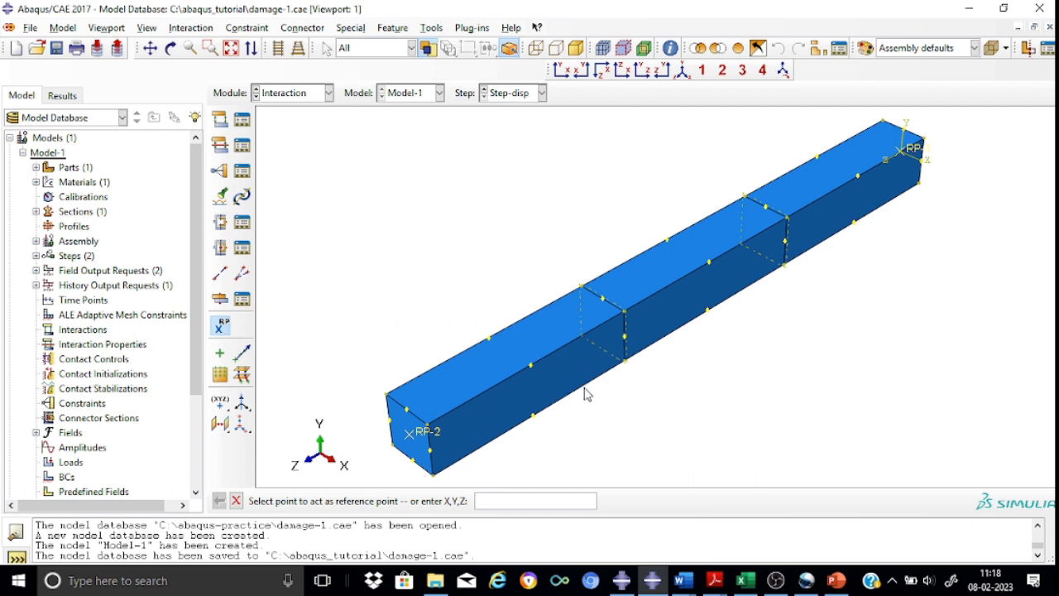
# - Start a Coupling constraint named Constraint-1 with reference point RP-1 as its control point, stored in set m_Set-1
pyautogui.click(220, 171)
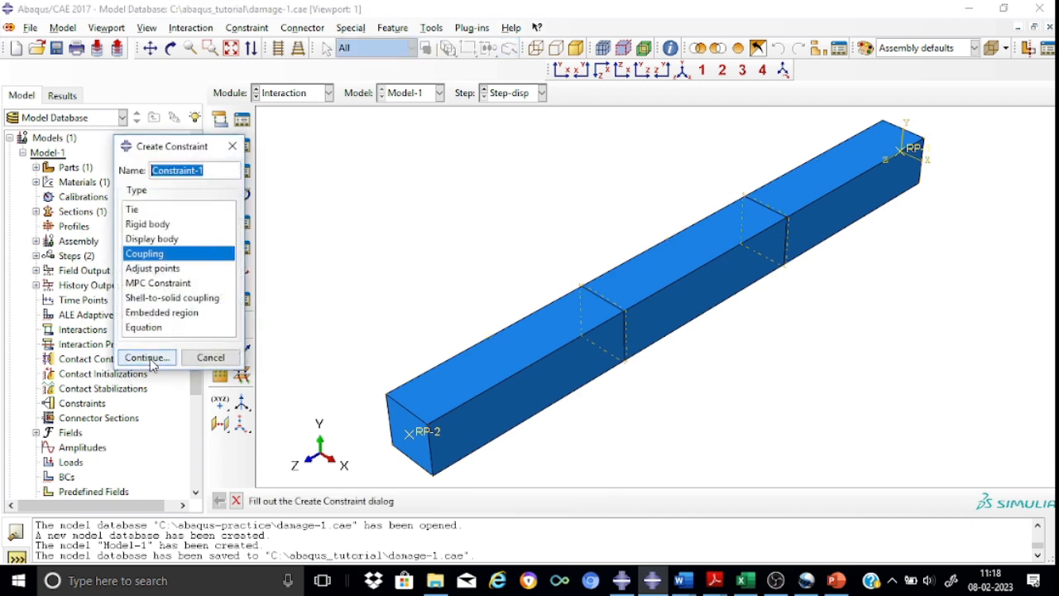
pyautogui.click(149, 358)
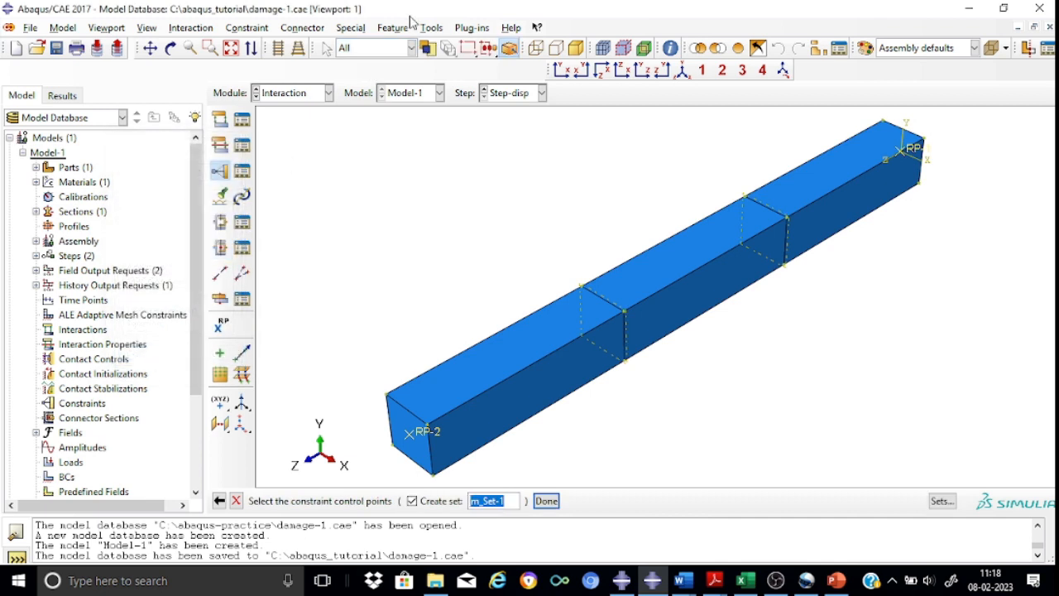
pyautogui.click(411, 49)
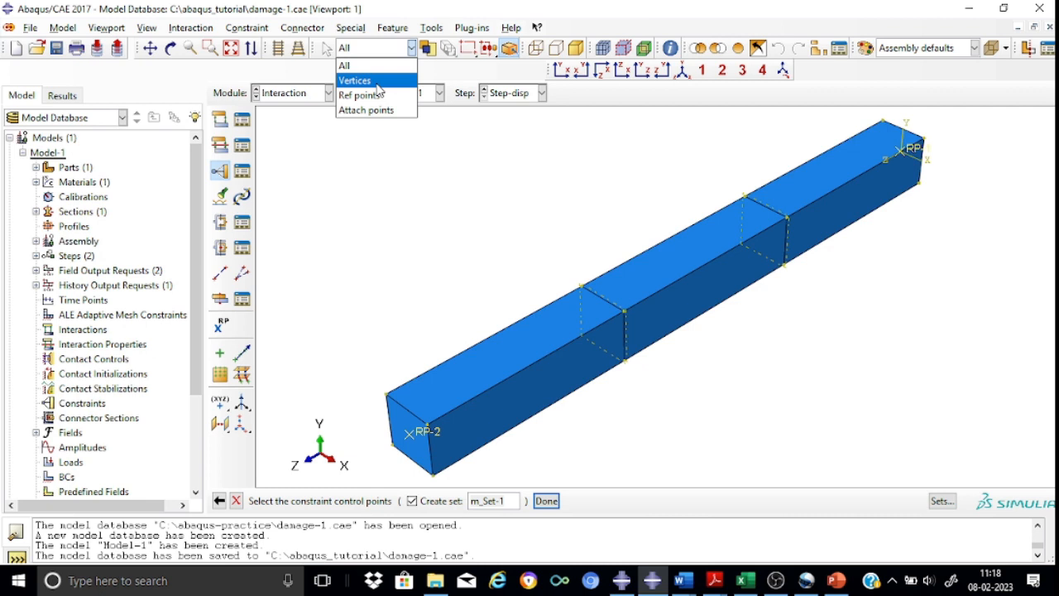
pyautogui.click(419, 154)
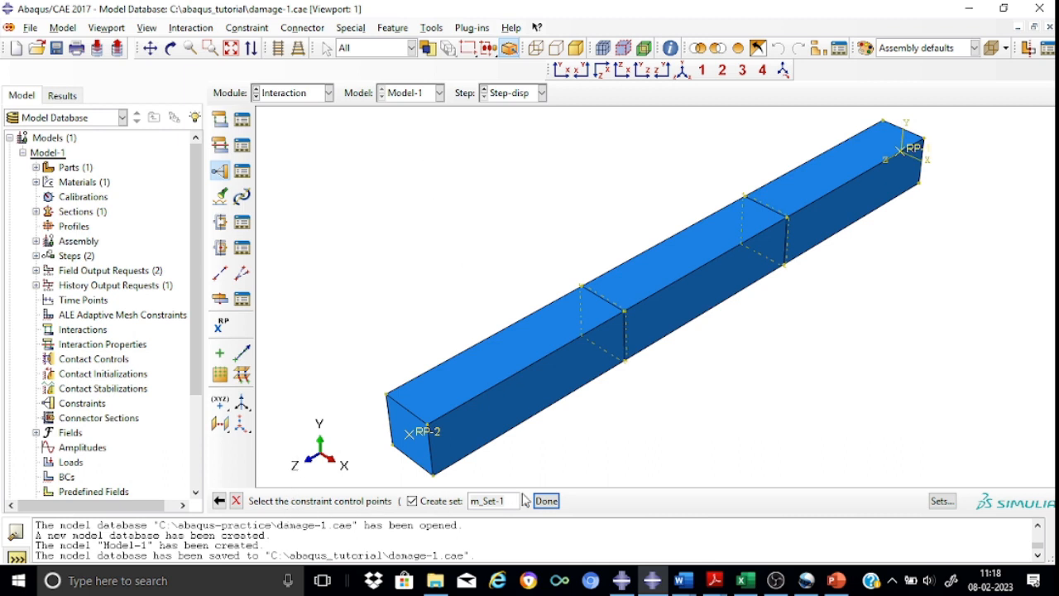
pyautogui.click(925, 157)
pyautogui.click(557, 503)
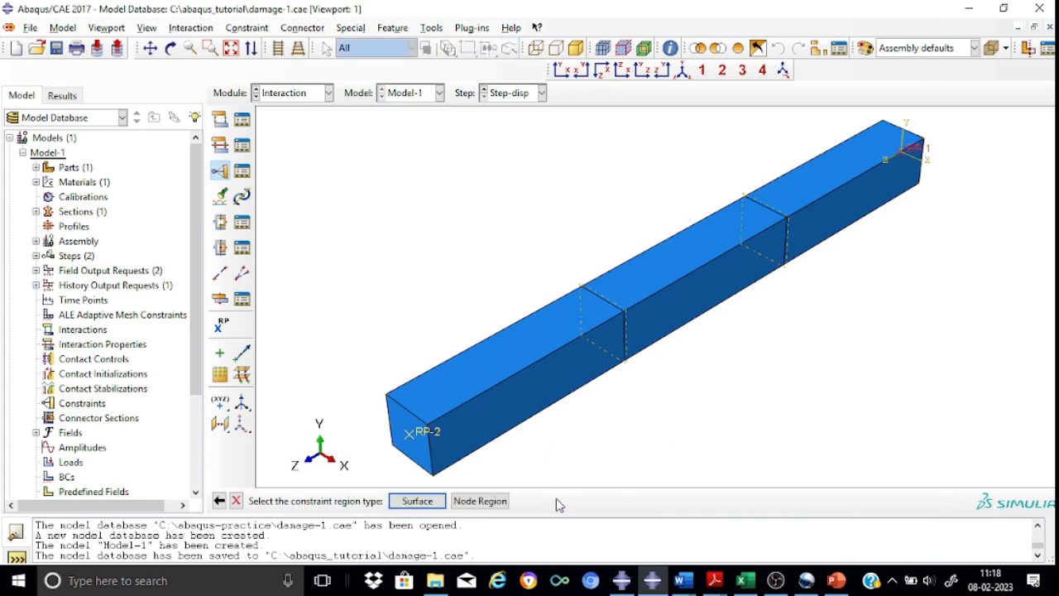
# - Couple RP-1 kinematically in all degrees of freedom to the end cell beside it, chosen as a node region, and inspect the coupled end
pyautogui.click(480, 501)
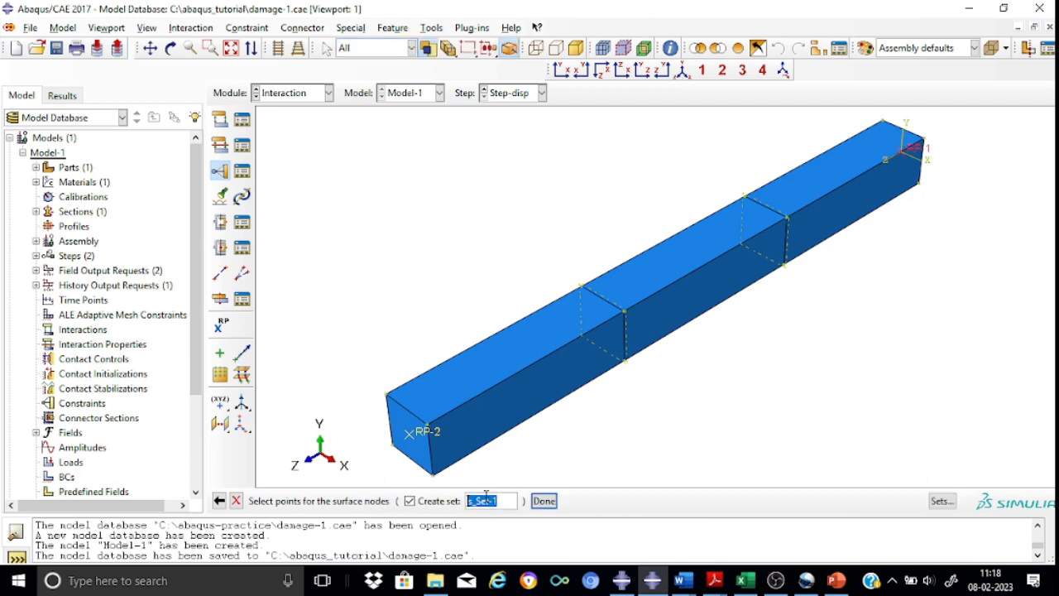
pyautogui.click(412, 48)
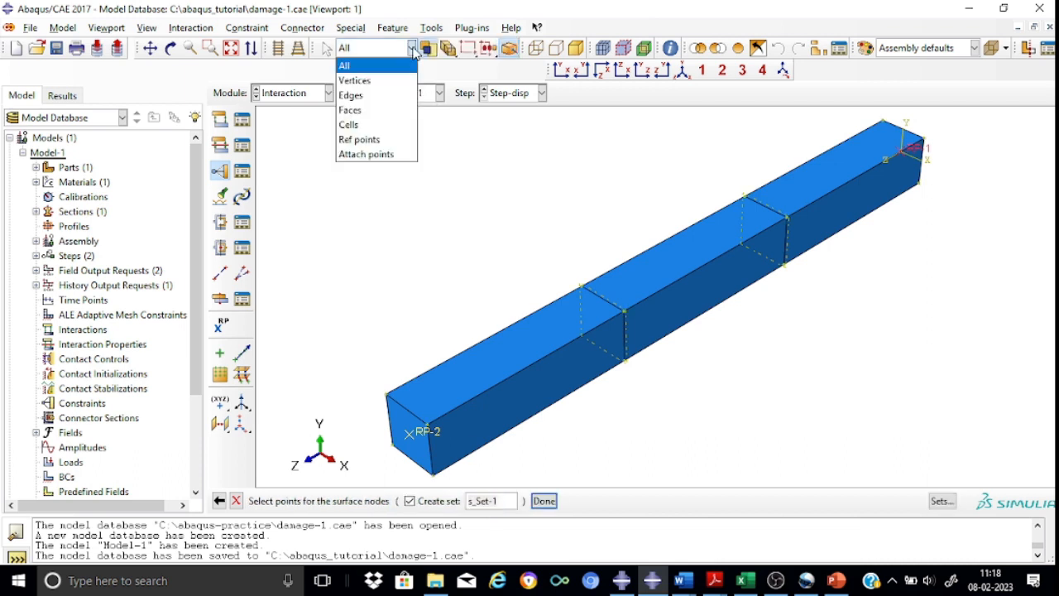
pyautogui.click(363, 125)
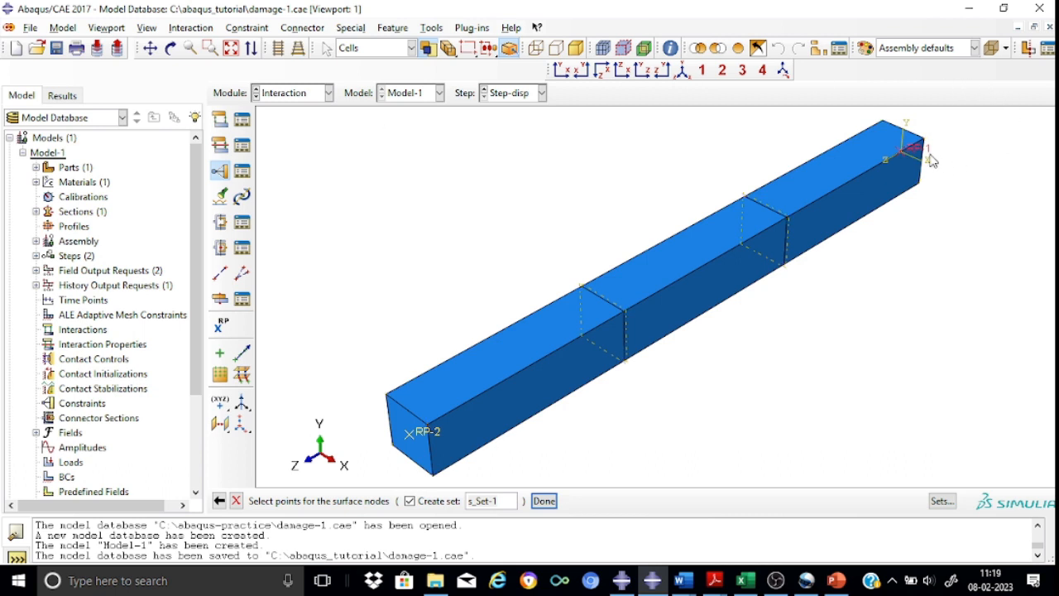
pyautogui.click(830, 186)
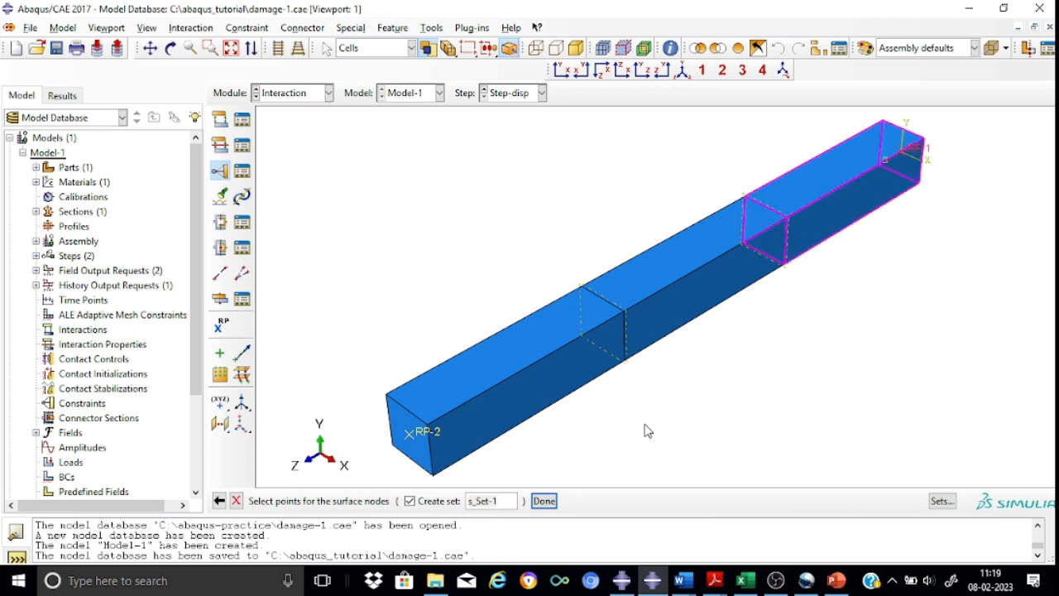
pyautogui.click(544, 501)
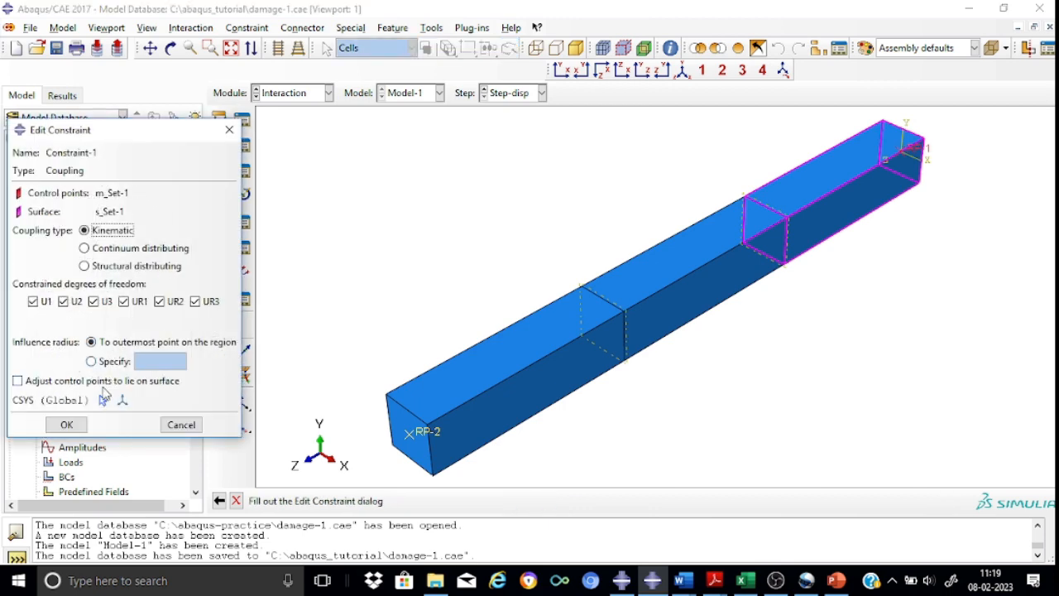
pyautogui.click(67, 425)
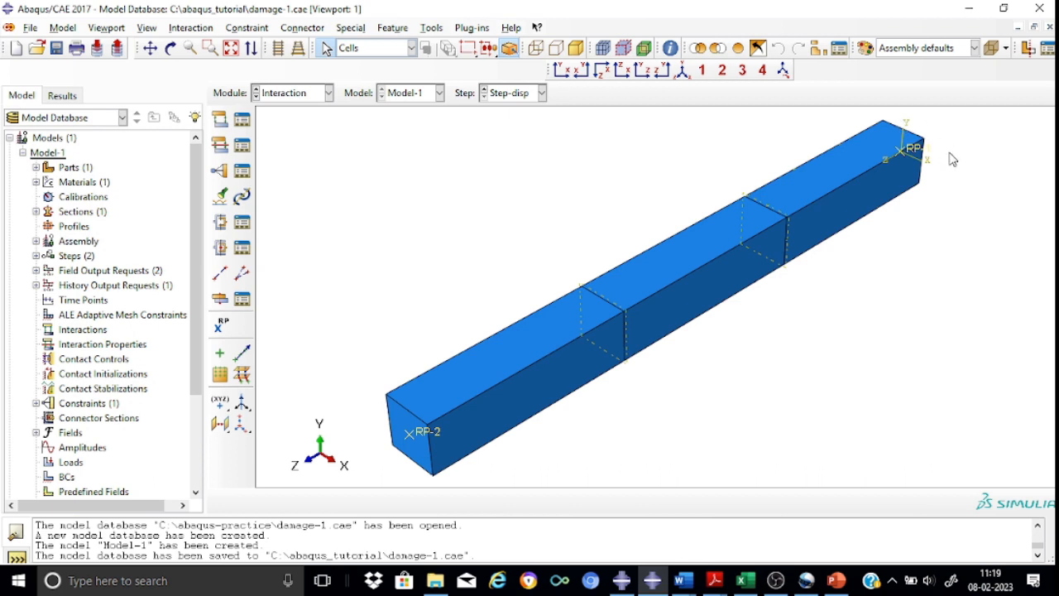
pyautogui.click(170, 48)
pyautogui.moveTo(933, 154)
pyautogui.mouseDown()
pyautogui.moveTo(820, 229)
pyautogui.moveTo(705, 264)
pyautogui.moveTo(646, 303)
pyautogui.moveTo(790, 248)
pyautogui.mouseUp()
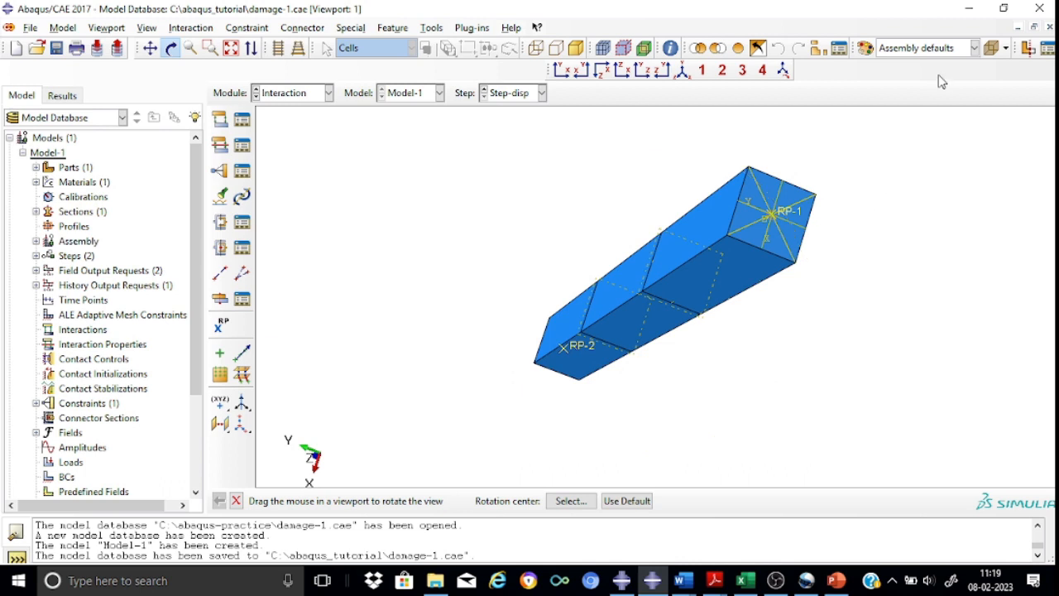
pyautogui.click(683, 73)
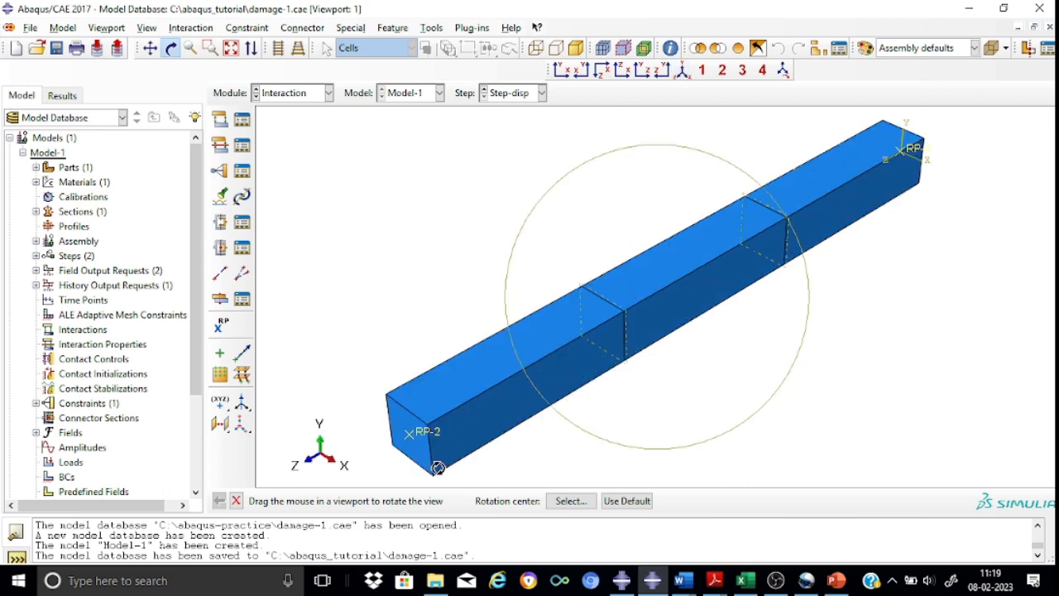
pyautogui.press('Escape')
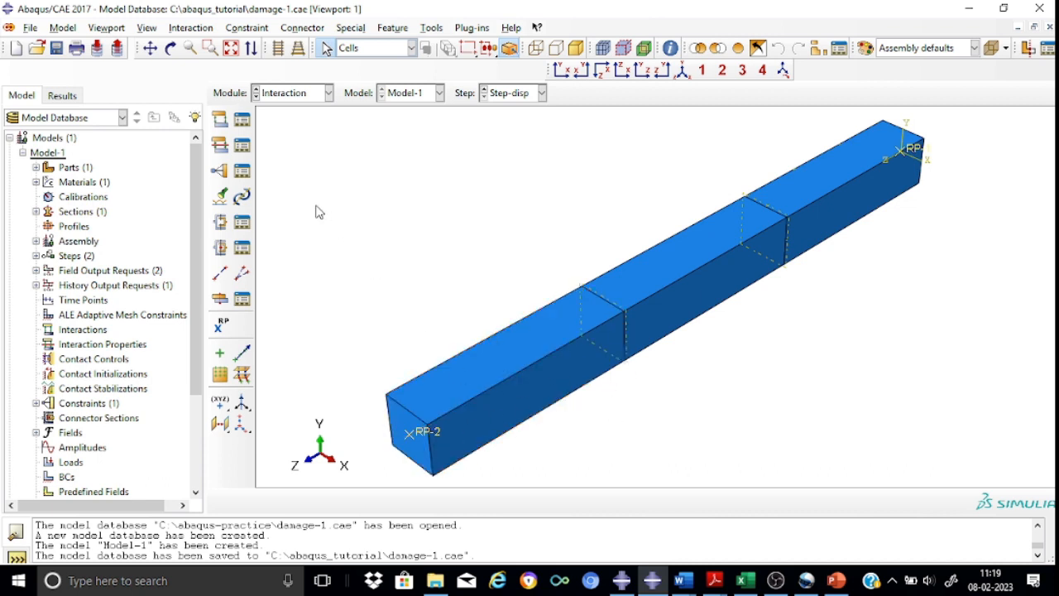
# - Create a second Coupling constraint, Constraint-2, between reference point RP-2 and the bar's adjoining end cell
pyautogui.click(220, 170)
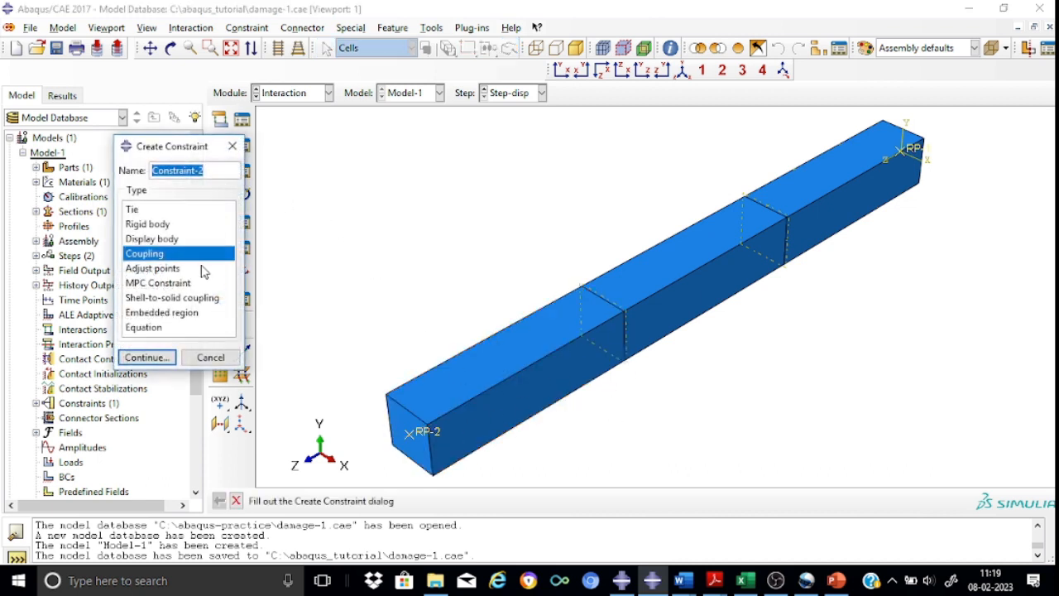
pyautogui.click(149, 356)
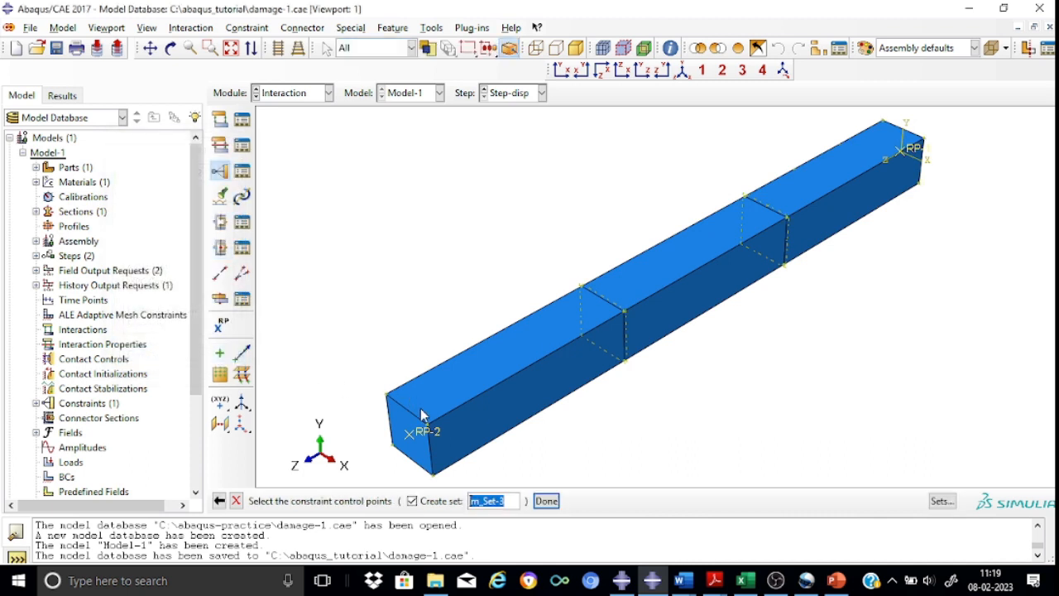
pyautogui.click(429, 439)
pyautogui.click(548, 501)
pyautogui.click(503, 501)
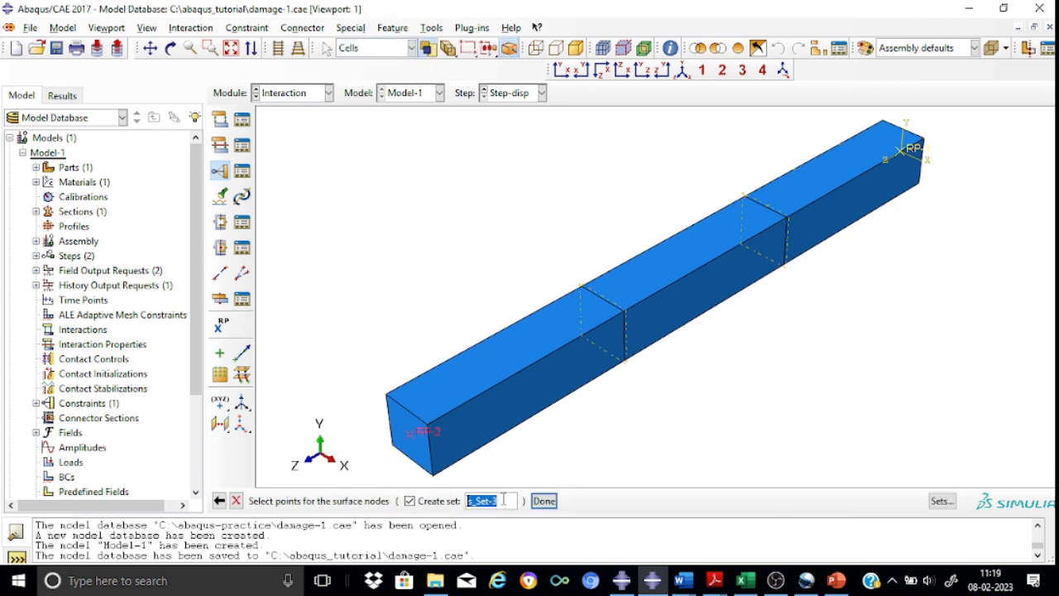
pyautogui.click(460, 403)
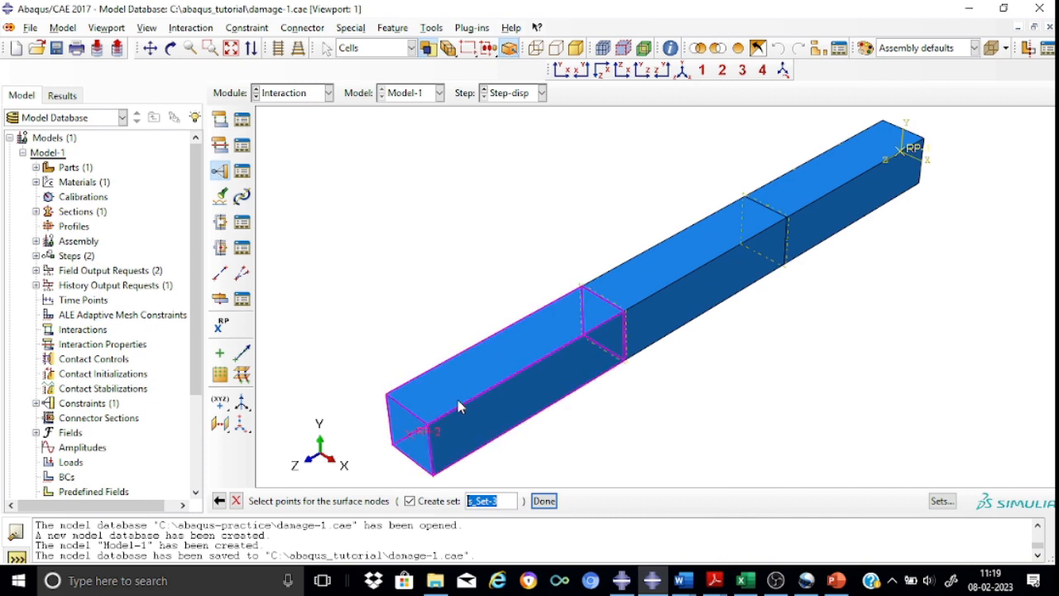
pyautogui.click(542, 501)
pyautogui.click(66, 424)
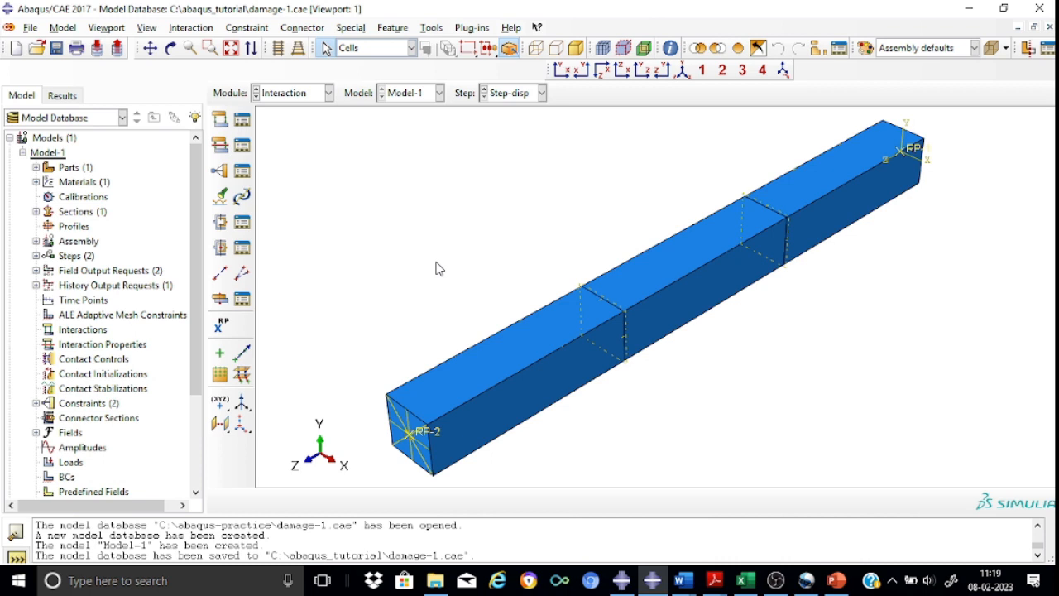
# - In the Load module, create a Displacement/Rotation boundary condition named BC-fixed in the Initial step, applied to reference point RP-1
pyautogui.click(329, 93)
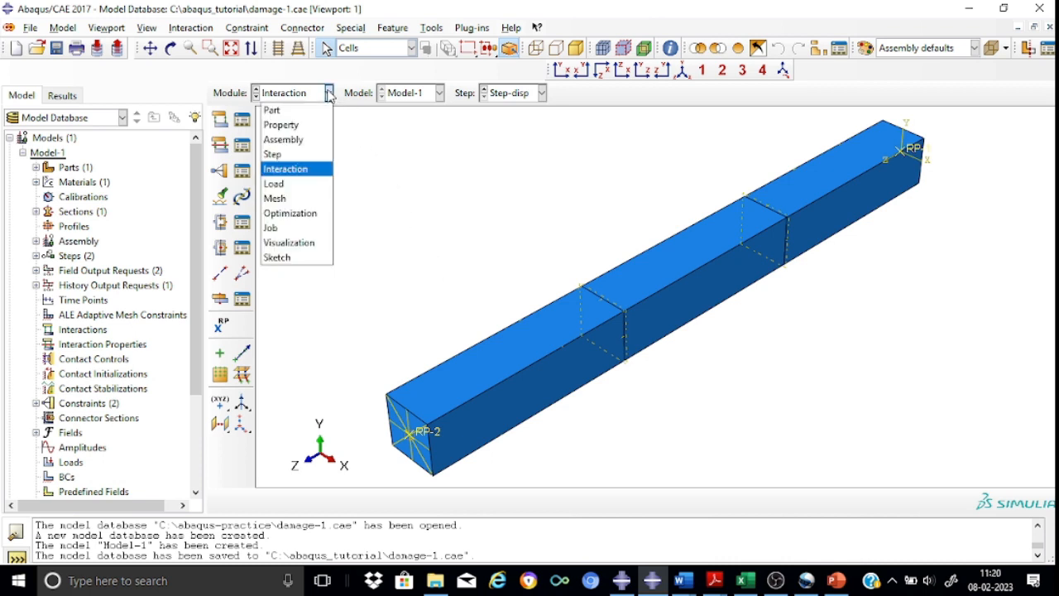
pyautogui.click(289, 184)
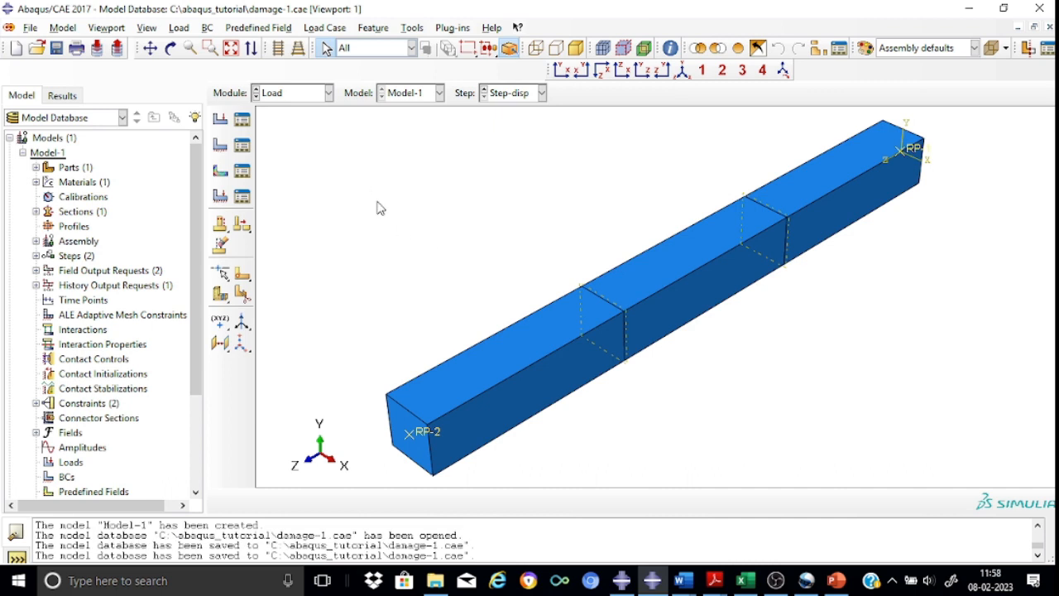
pyautogui.click(242, 145)
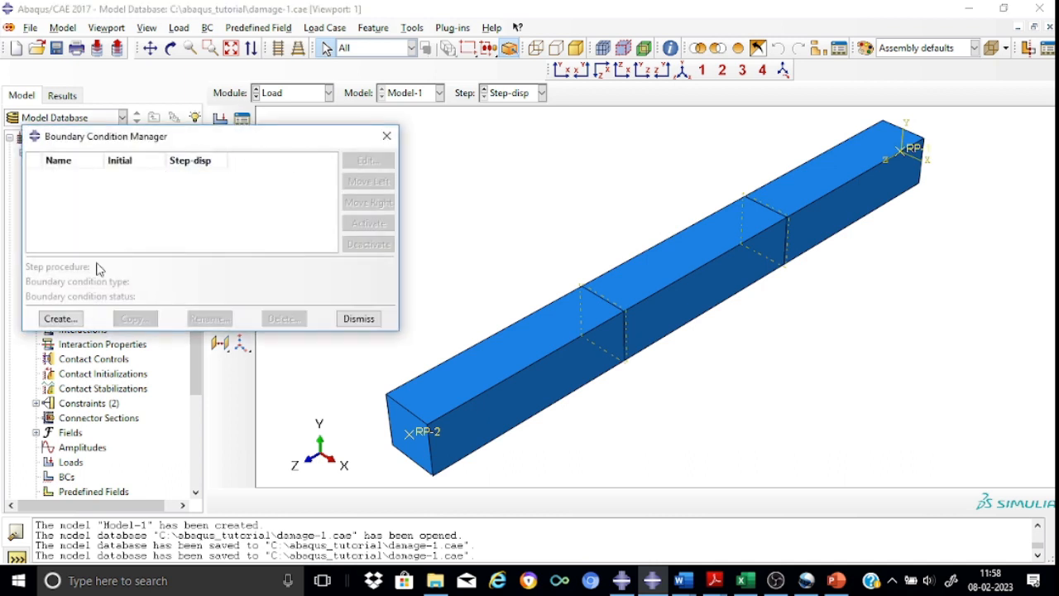
pyautogui.click(55, 317)
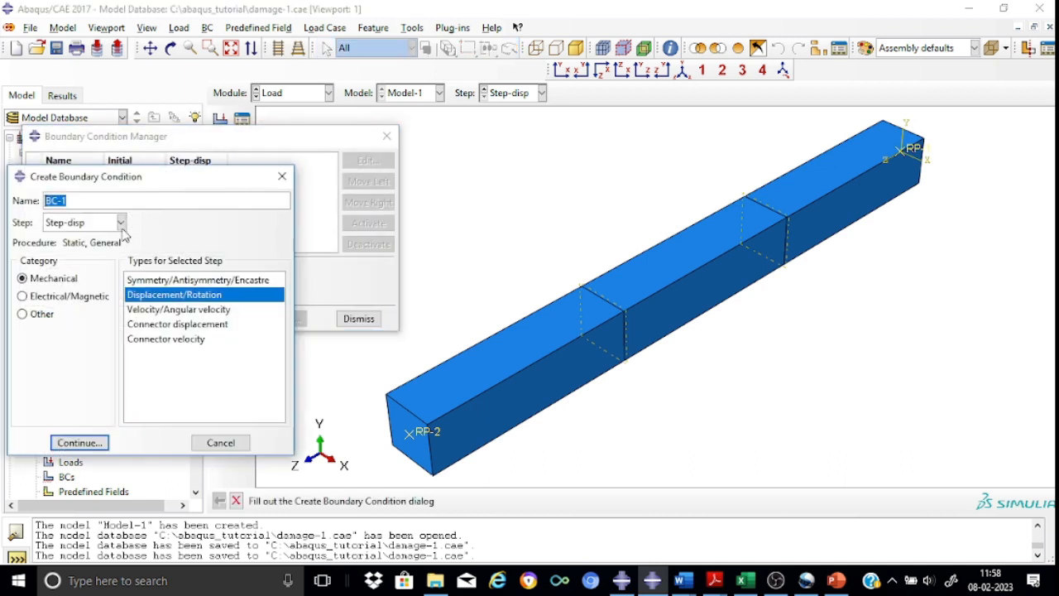
pyautogui.click(78, 199)
pyautogui.write('fixed')
pyautogui.click(121, 222)
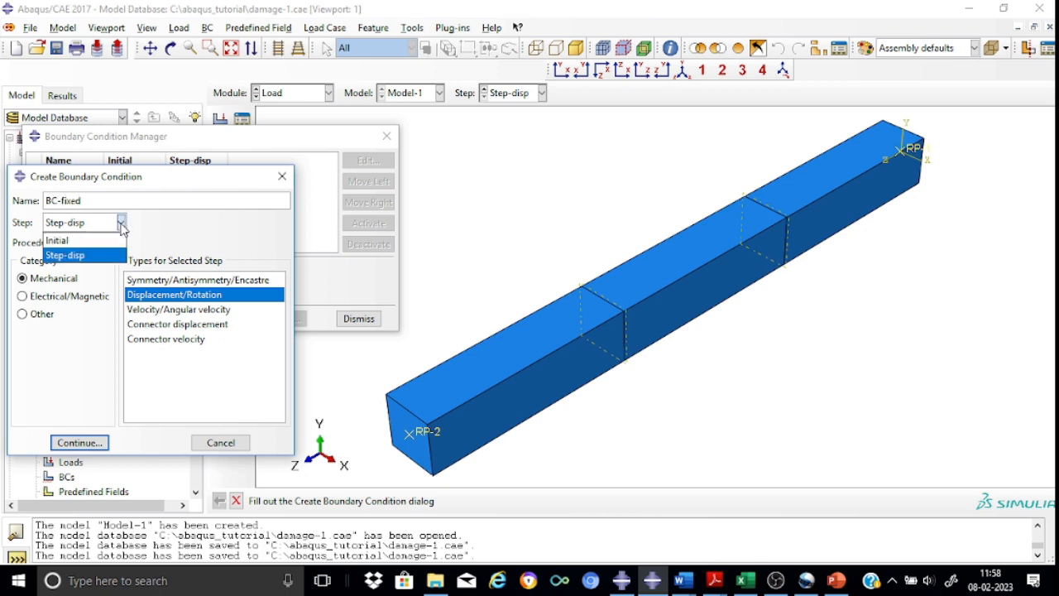
pyautogui.click(60, 240)
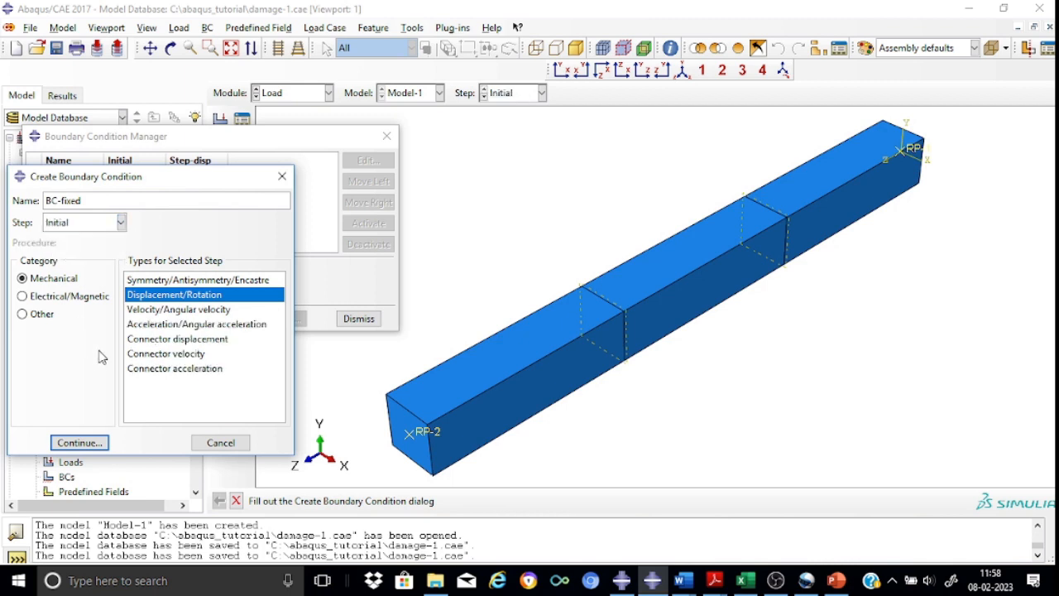
pyautogui.click(83, 443)
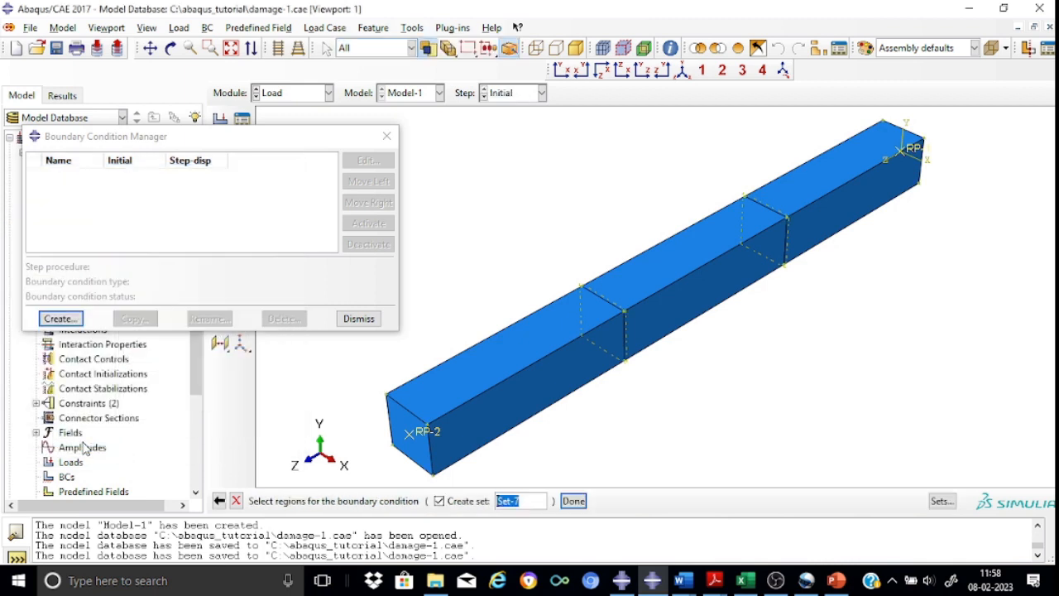
pyautogui.click(928, 152)
pyautogui.click(573, 501)
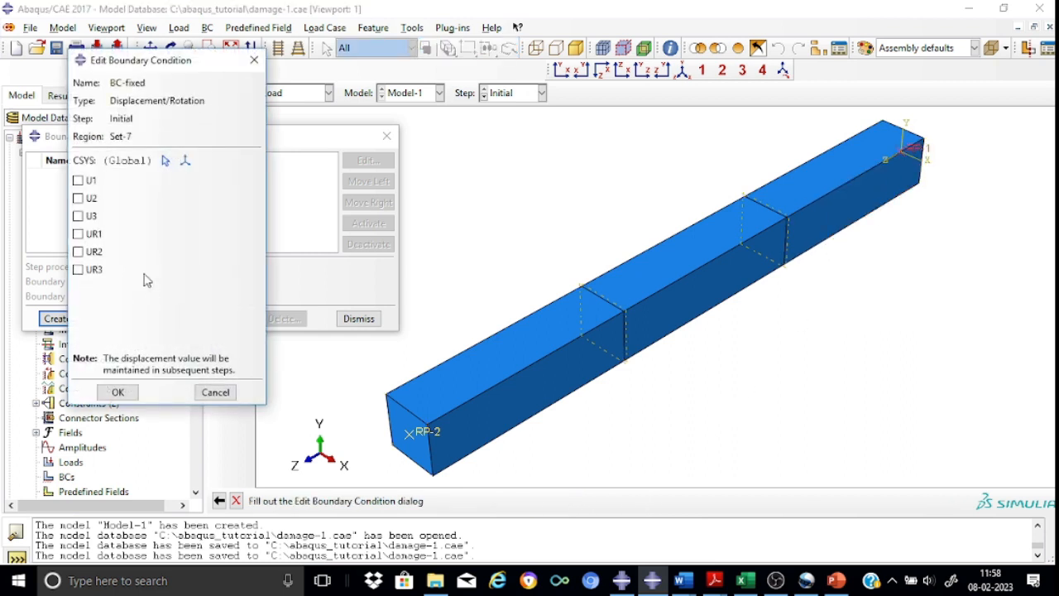
# - Restrain U1, U2, U3, UR1, UR2 and UR3 in BC-fixed
pyautogui.click(78, 181)
pyautogui.click(78, 198)
pyautogui.click(78, 217)
pyautogui.click(78, 234)
pyautogui.click(78, 252)
pyautogui.click(78, 270)
pyautogui.click(116, 394)
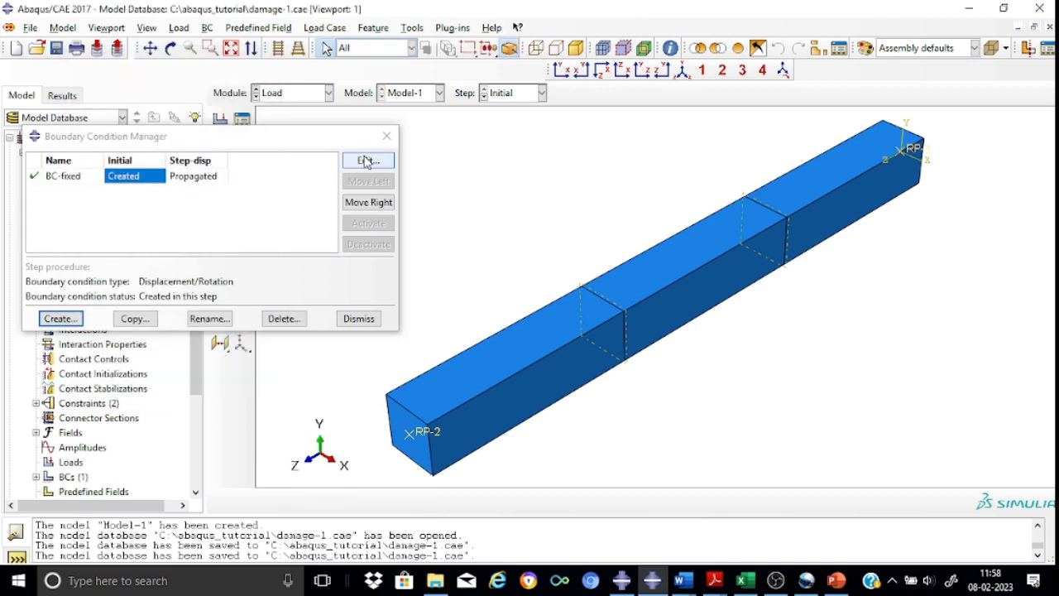
# - Create a second Displacement/Rotation boundary condition, BC-free, in the Initial step at reference point RP-2
pyautogui.click(57, 318)
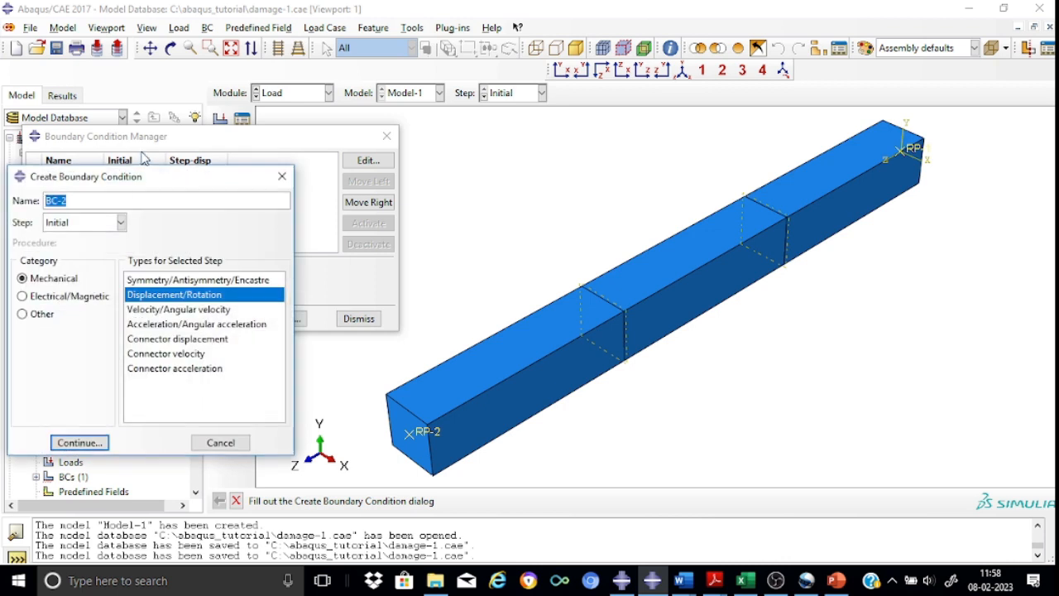
pyautogui.write('BC-')
pyautogui.click(83, 445)
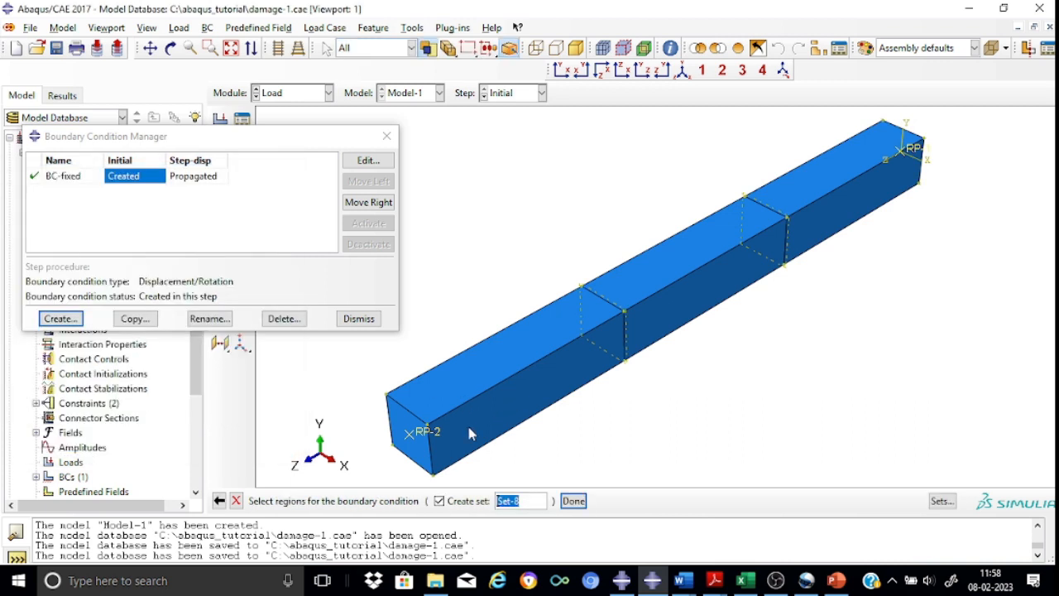
pyautogui.click(437, 428)
pyautogui.click(574, 502)
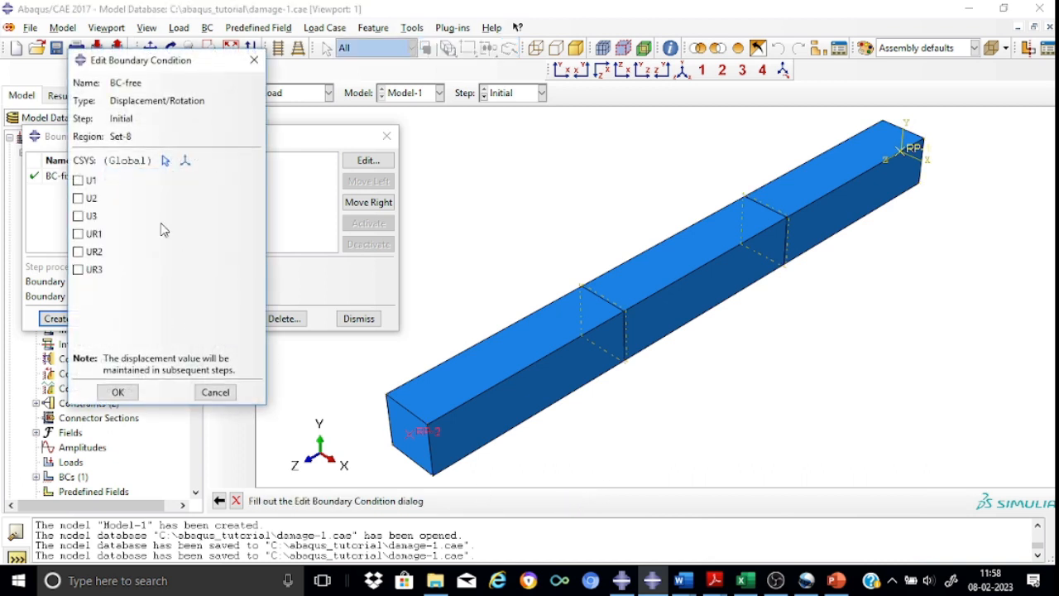
# - Restrain U1, U2, UR2 and UR3 in BC-free, leaving the axial displacement U3 free
pyautogui.click(78, 182)
pyautogui.click(78, 198)
pyautogui.click(79, 252)
pyautogui.click(79, 270)
pyautogui.click(117, 393)
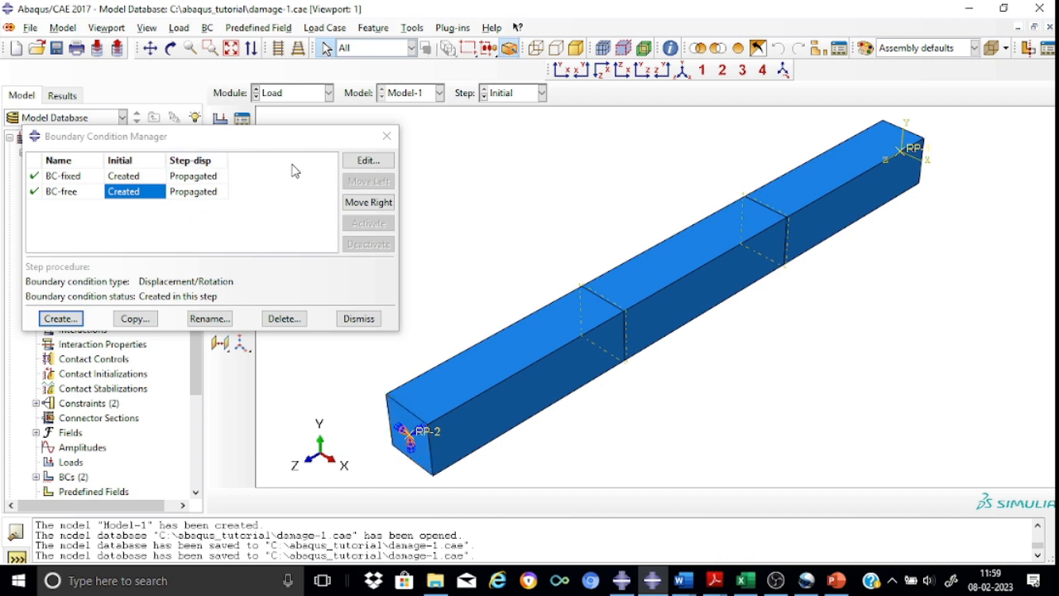
# - Create a Displacement/Rotation boundary condition named BC-disp in Step-disp at RP-2, with U3 set to 15
pyautogui.click(60, 319)
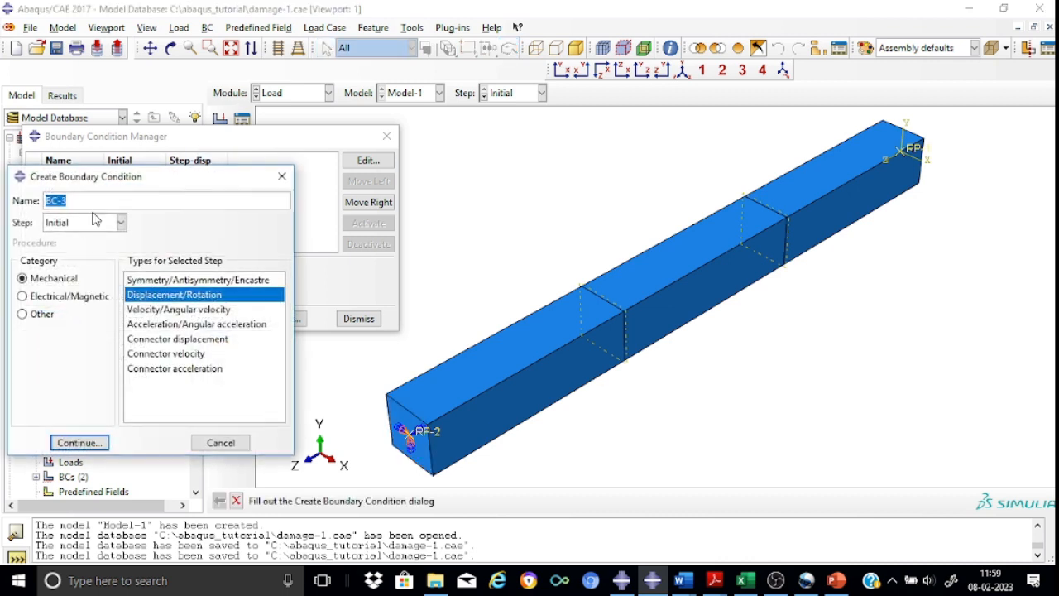
pyautogui.click(72, 202)
pyautogui.write('disp')
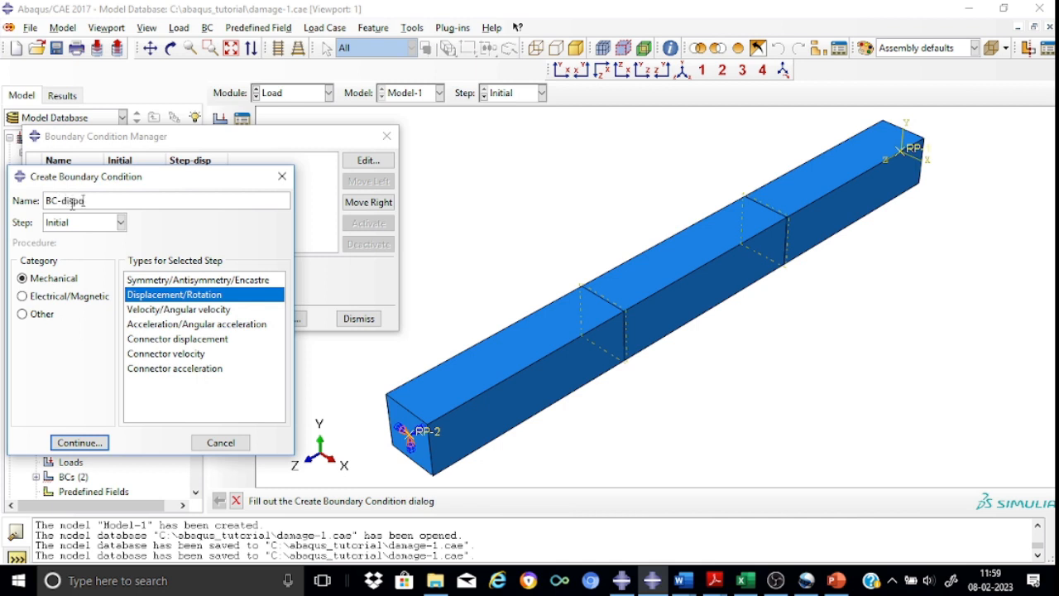
pyautogui.click(122, 224)
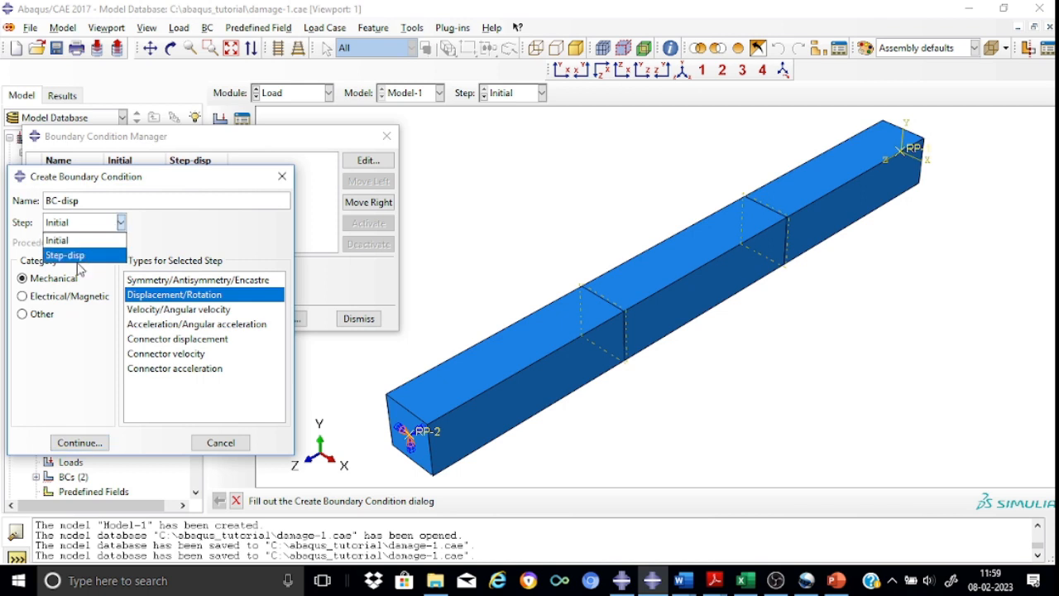
pyautogui.click(76, 255)
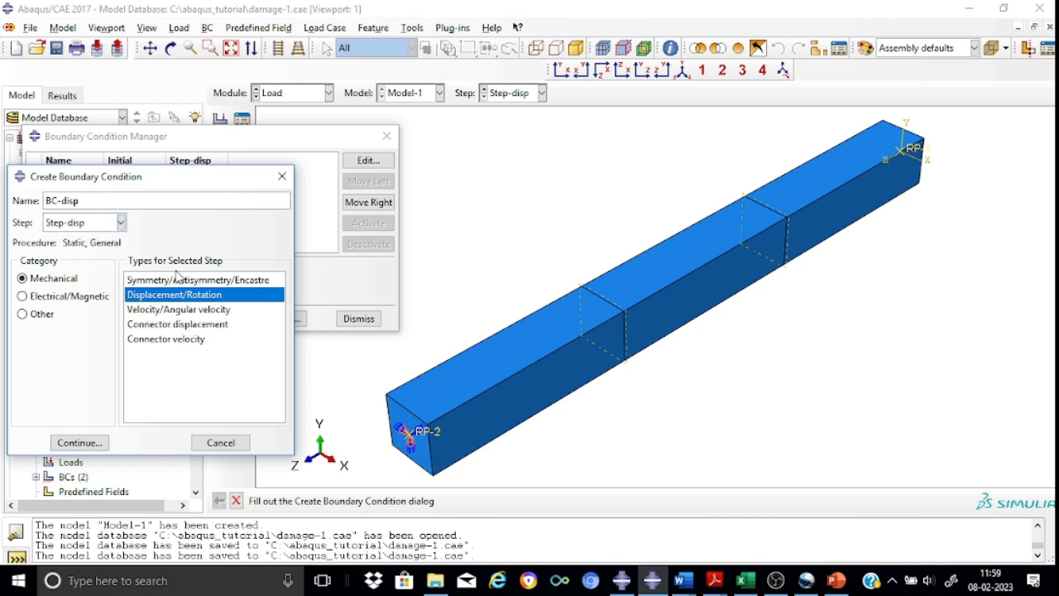
pyautogui.click(81, 442)
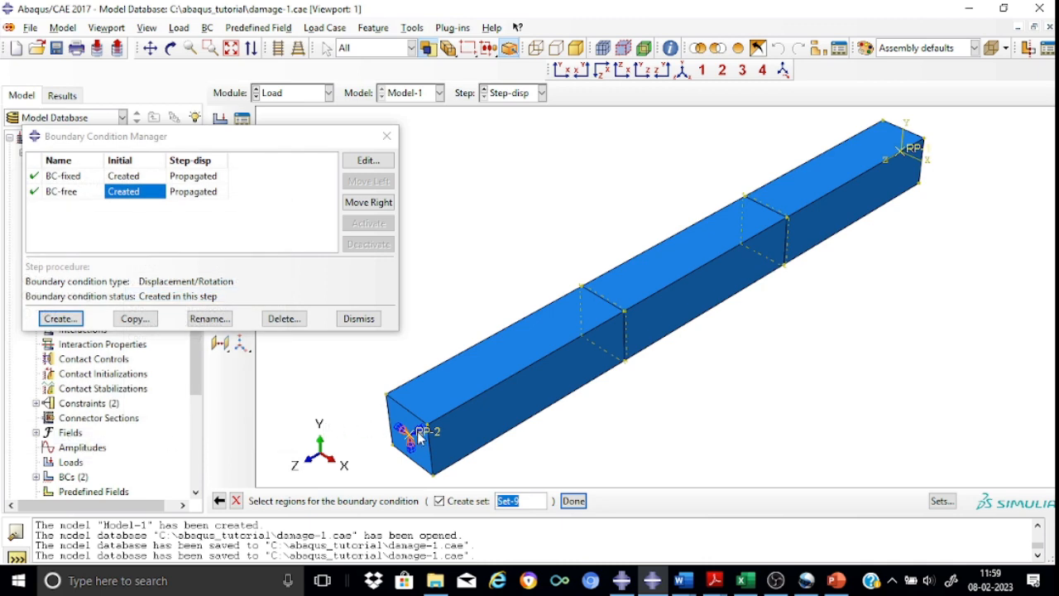
pyautogui.click(420, 437)
pyautogui.click(574, 501)
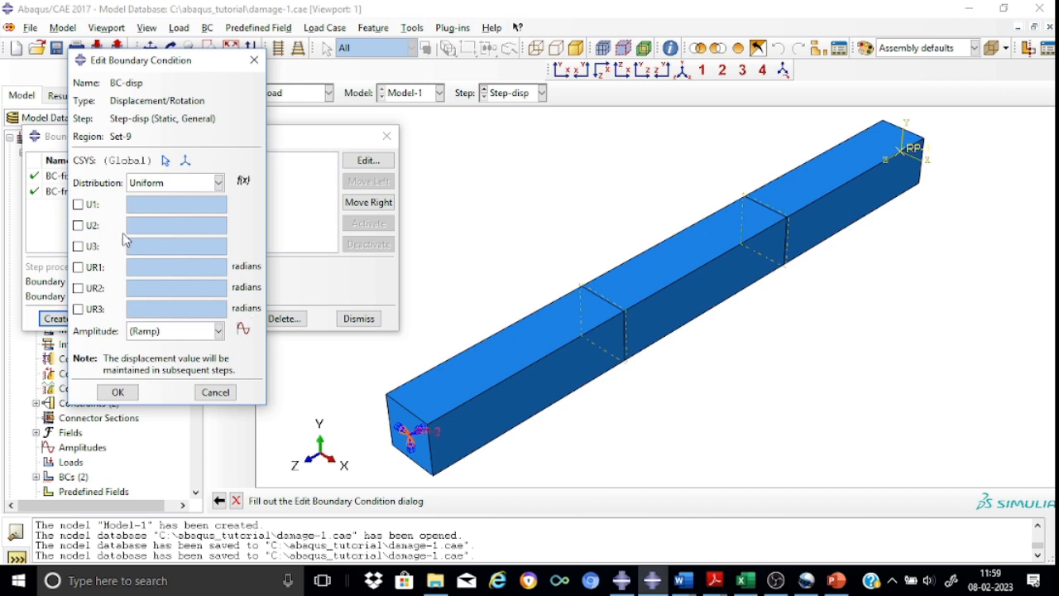
pyautogui.click(80, 249)
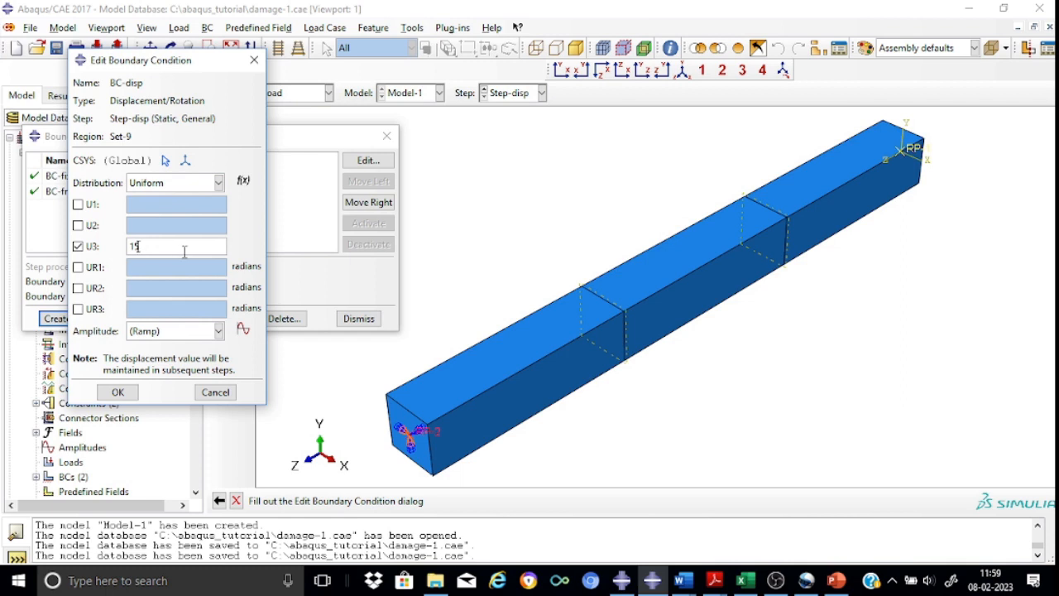
# - Create a tabular amplitude named Amp-linear with amplitude 0 at time 0 and amplitude 1 at time 1
pyautogui.click(243, 330)
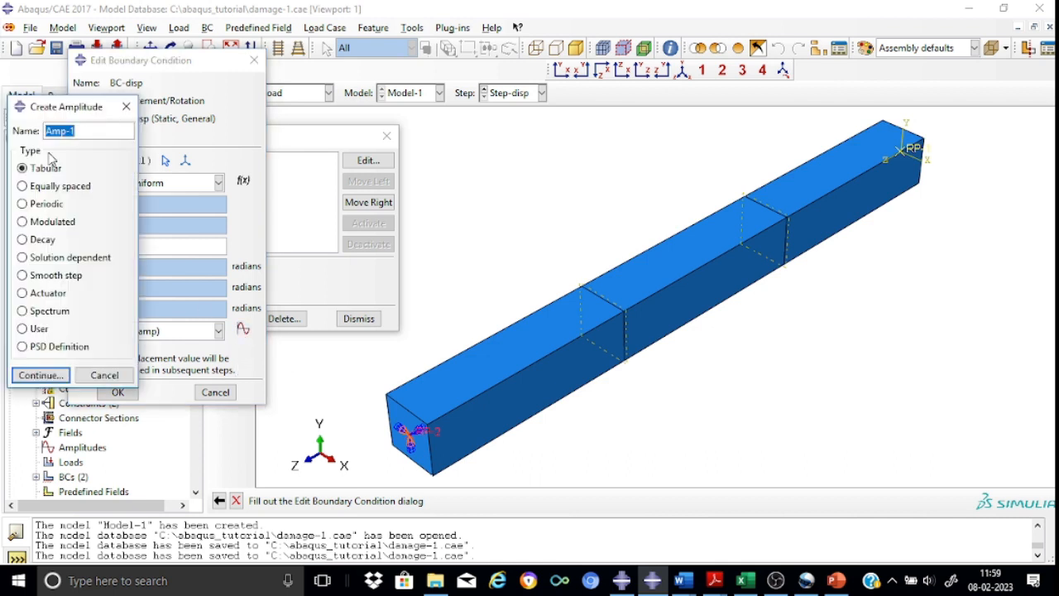
pyautogui.click(86, 134)
pyautogui.write('linear')
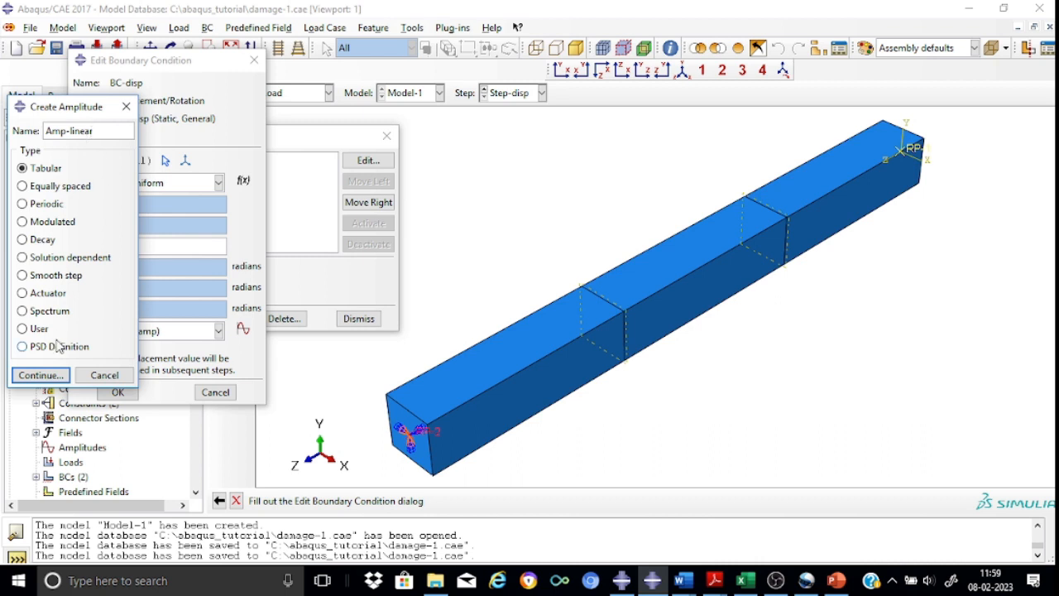
pyautogui.click(38, 376)
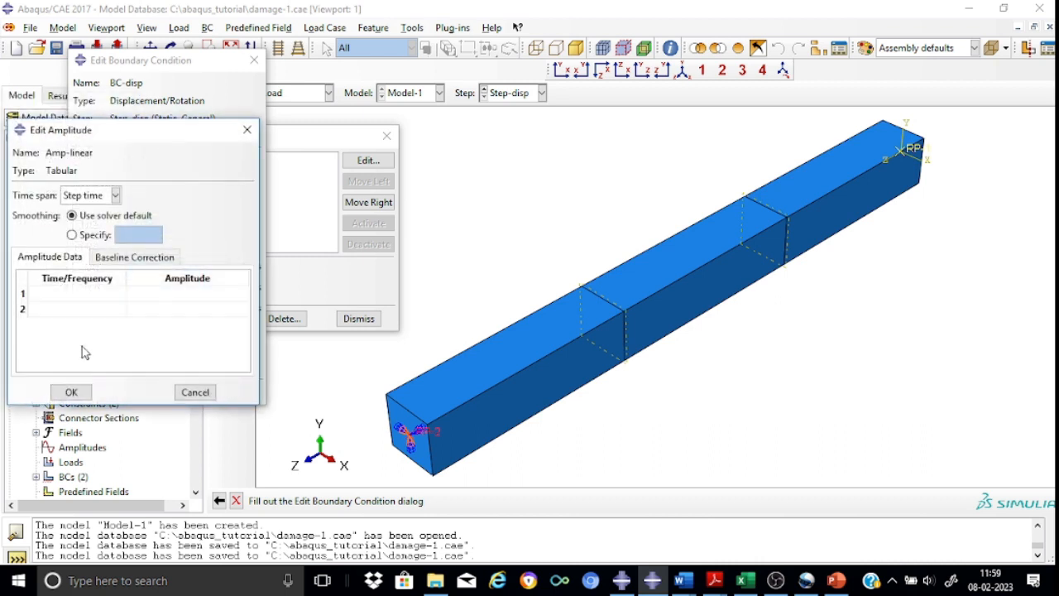
pyautogui.click(62, 295)
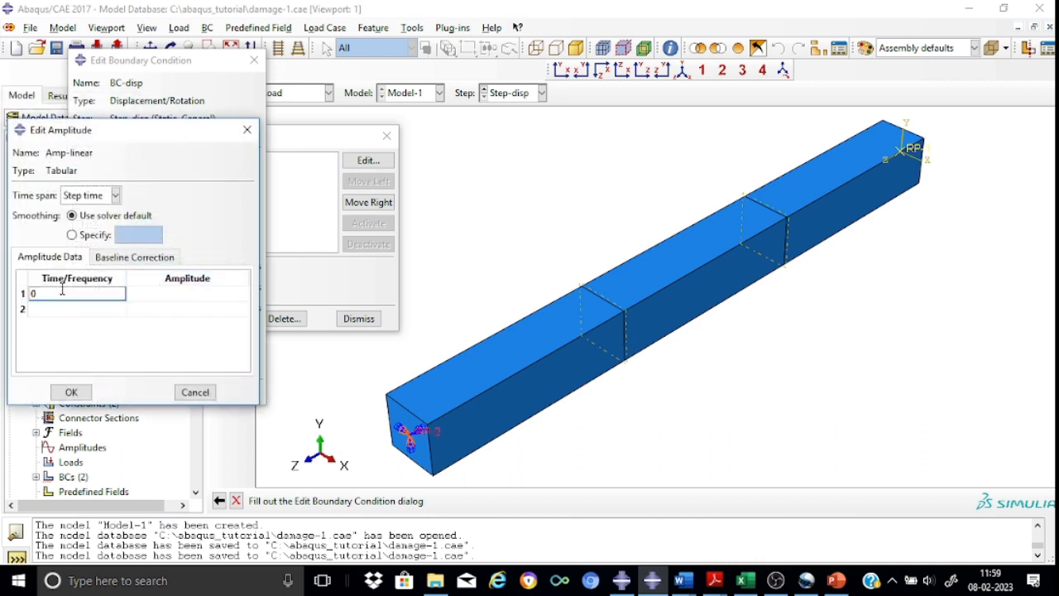
pyautogui.click(166, 292)
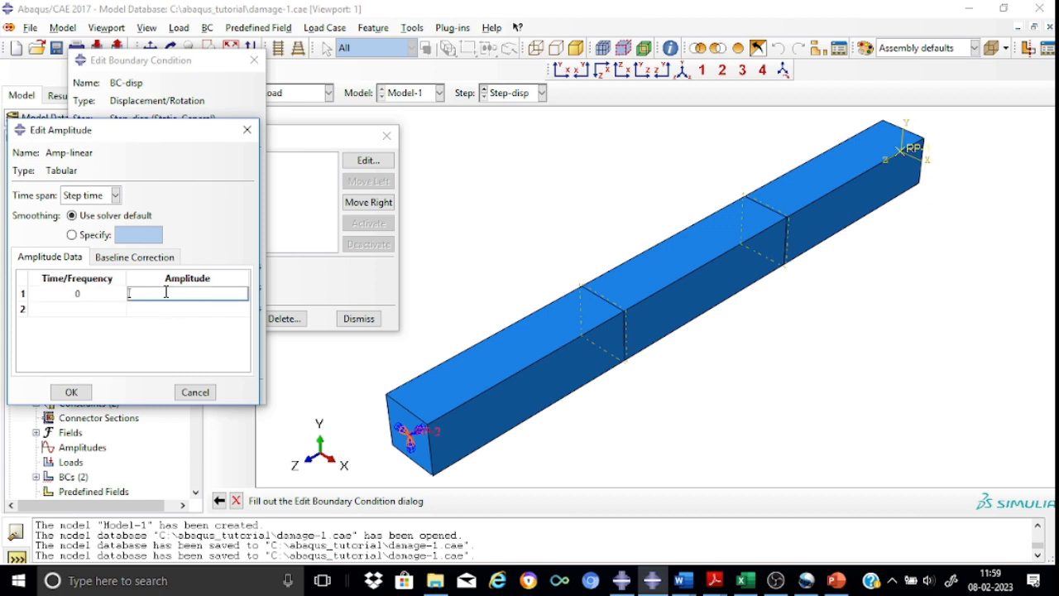
pyautogui.write('0')
pyautogui.click(99, 308)
pyautogui.write('1')
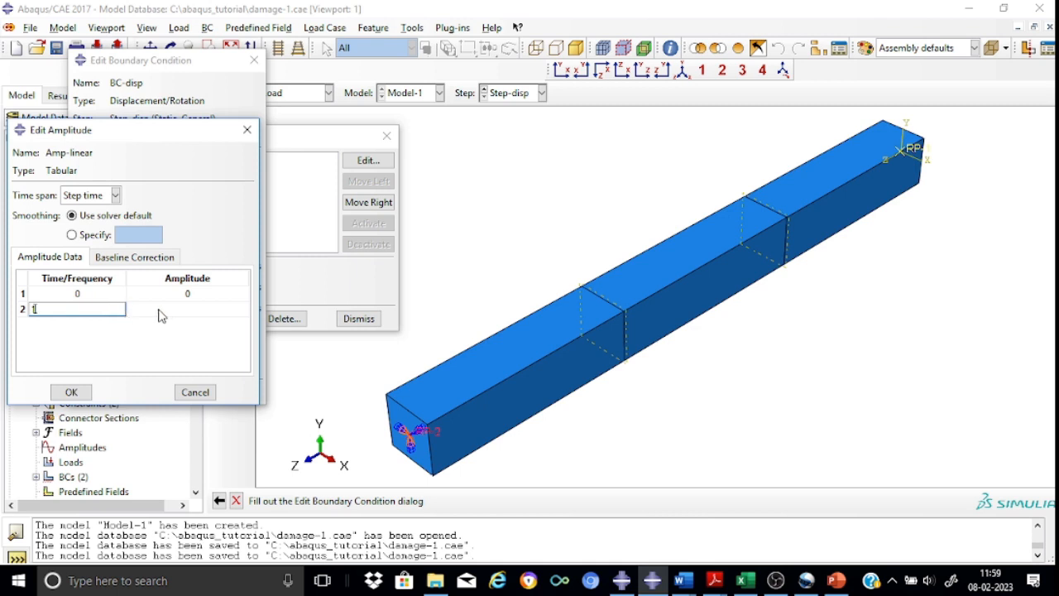
pyautogui.click(166, 308)
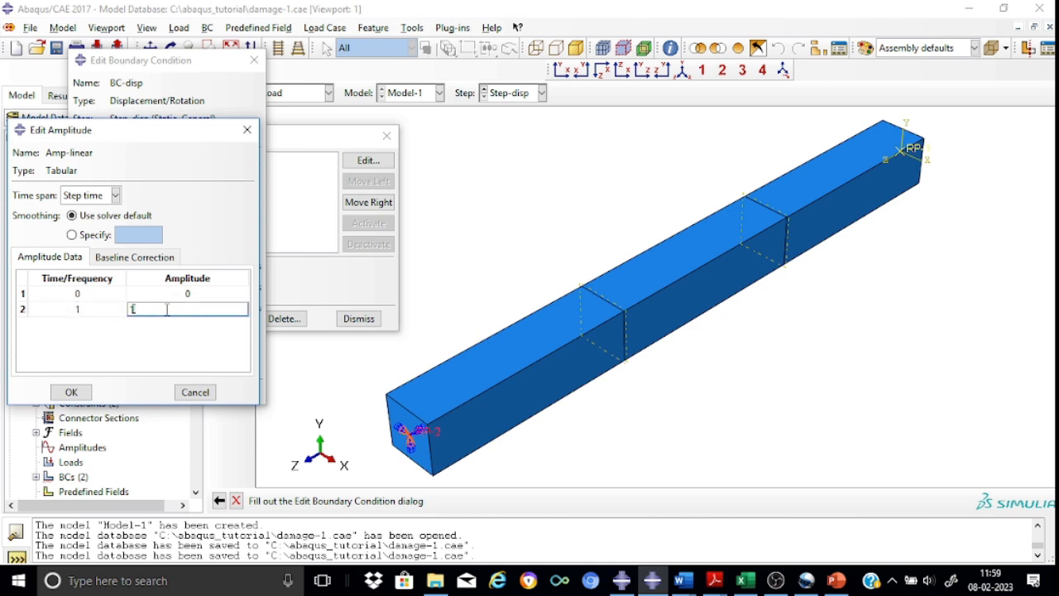
pyautogui.click(73, 392)
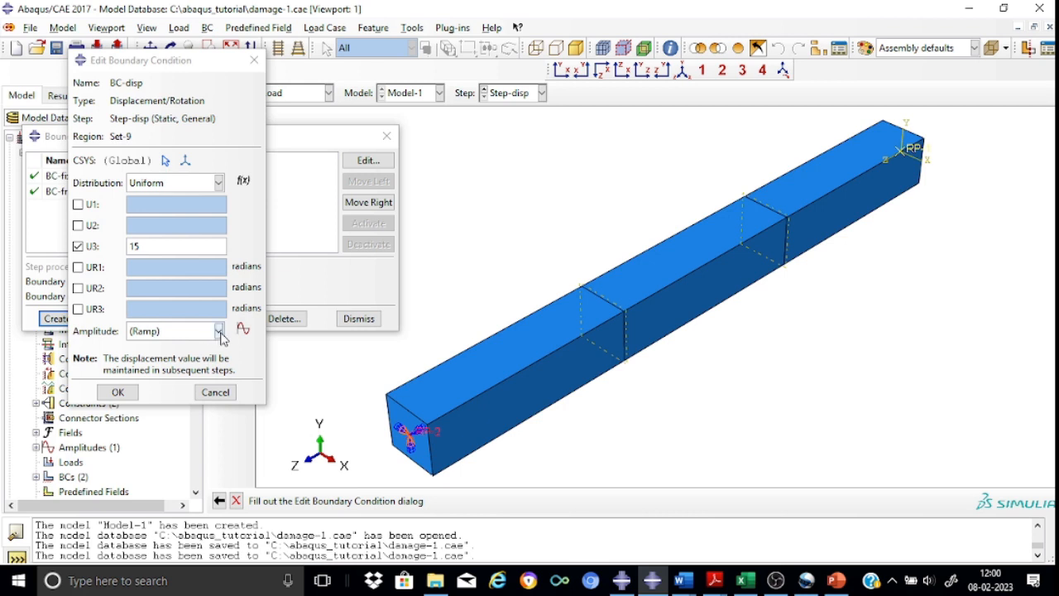
# - Assign the Amp-linear amplitude to BC-disp and close the boundary condition manager
pyautogui.click(220, 331)
pyautogui.click(193, 366)
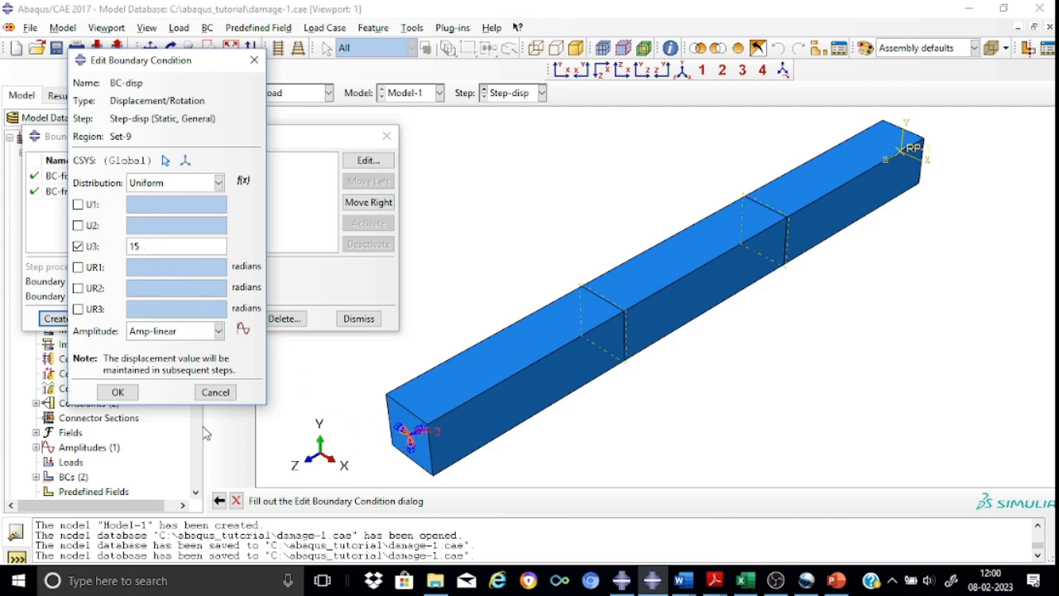
pyautogui.click(118, 392)
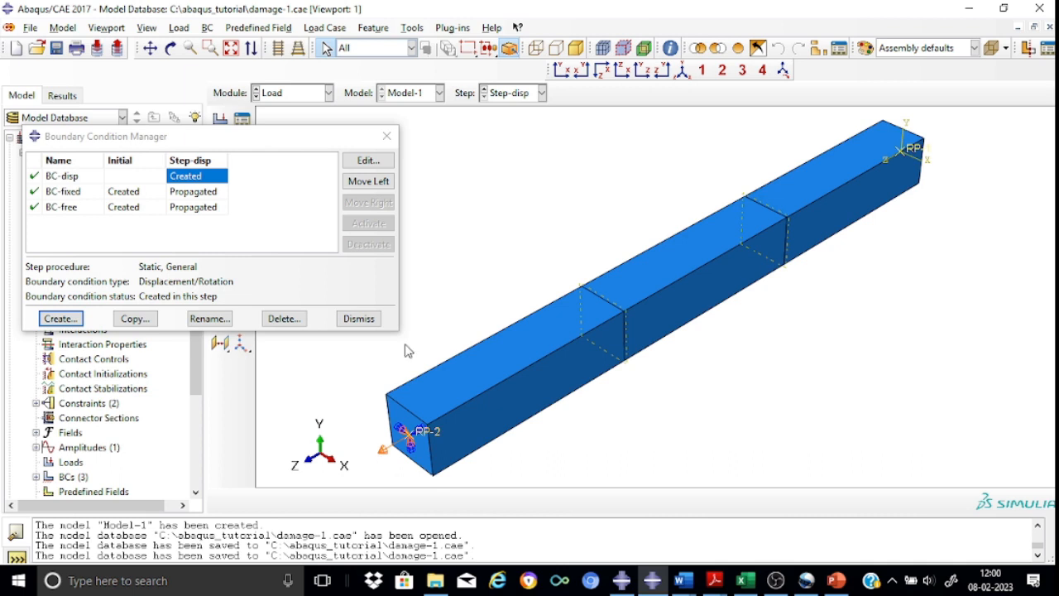
pyautogui.click(388, 137)
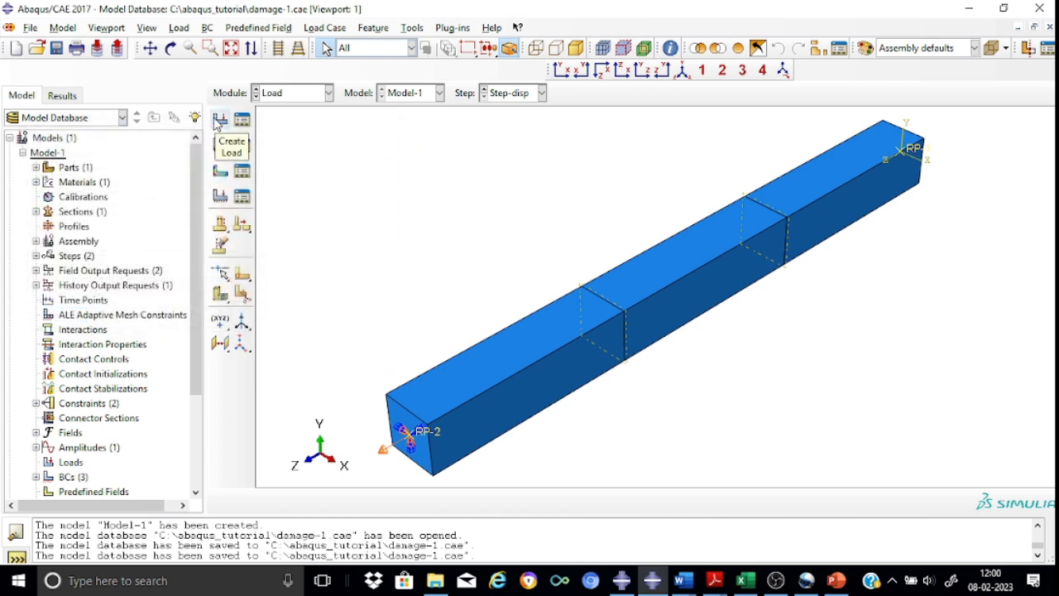
# - Switch to the Mesh module and try to seed the bar's part instance at assembly level
pyautogui.click(330, 93)
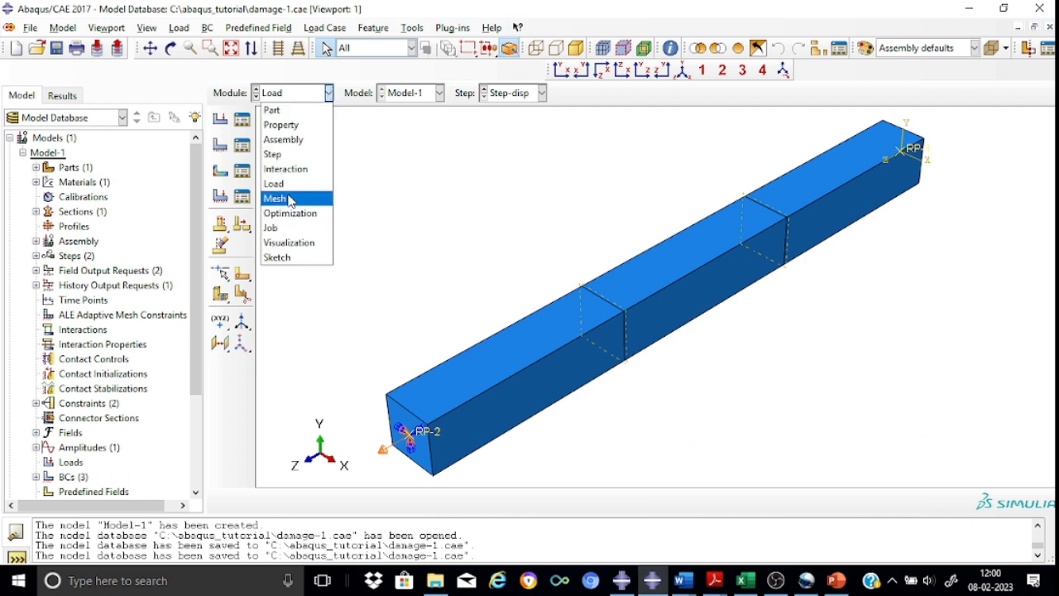
pyautogui.click(275, 198)
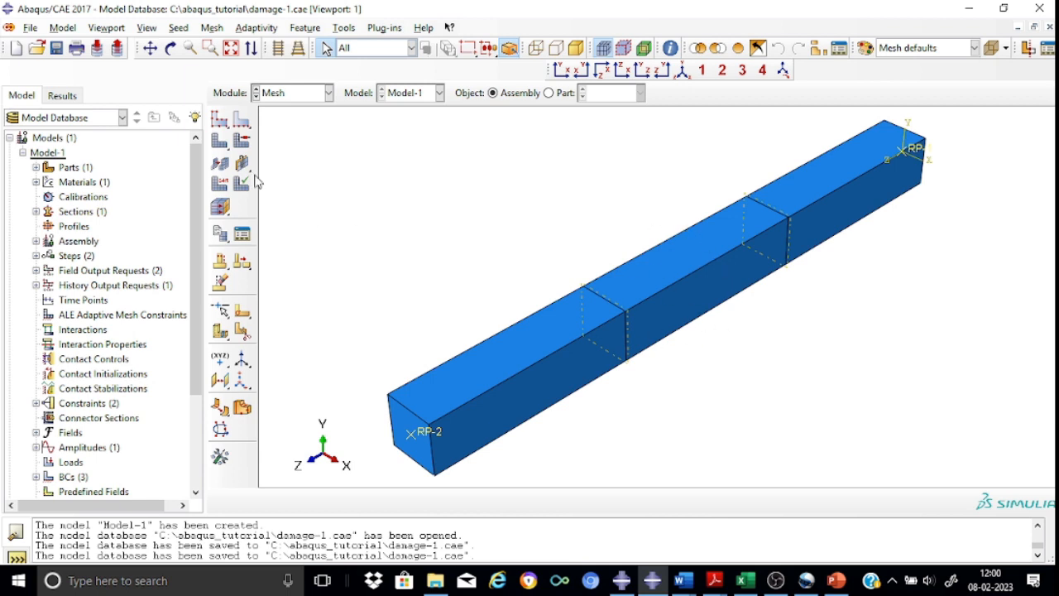
pyautogui.click(218, 121)
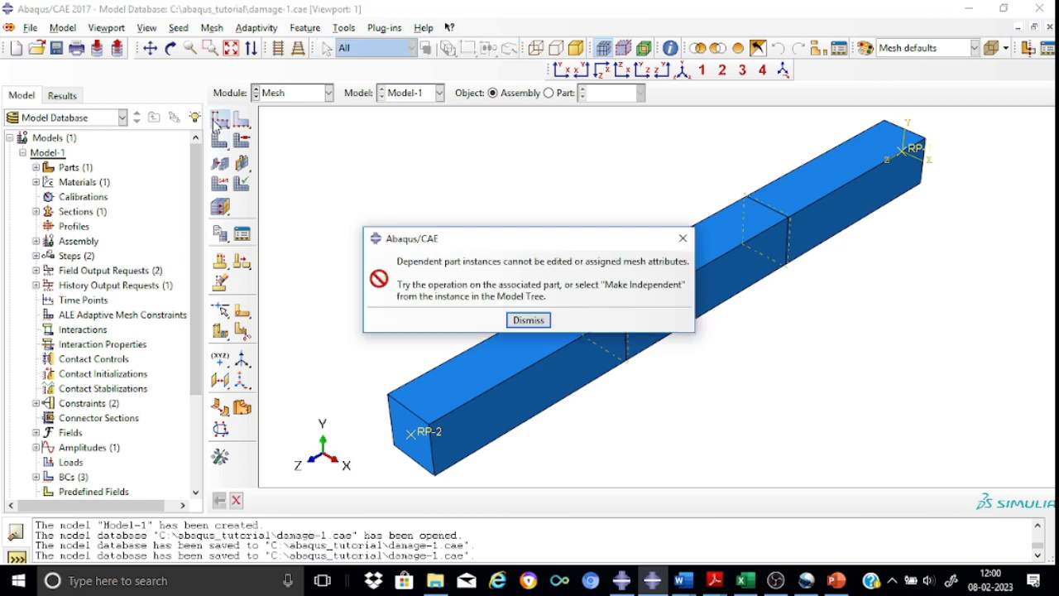
pyautogui.click(684, 239)
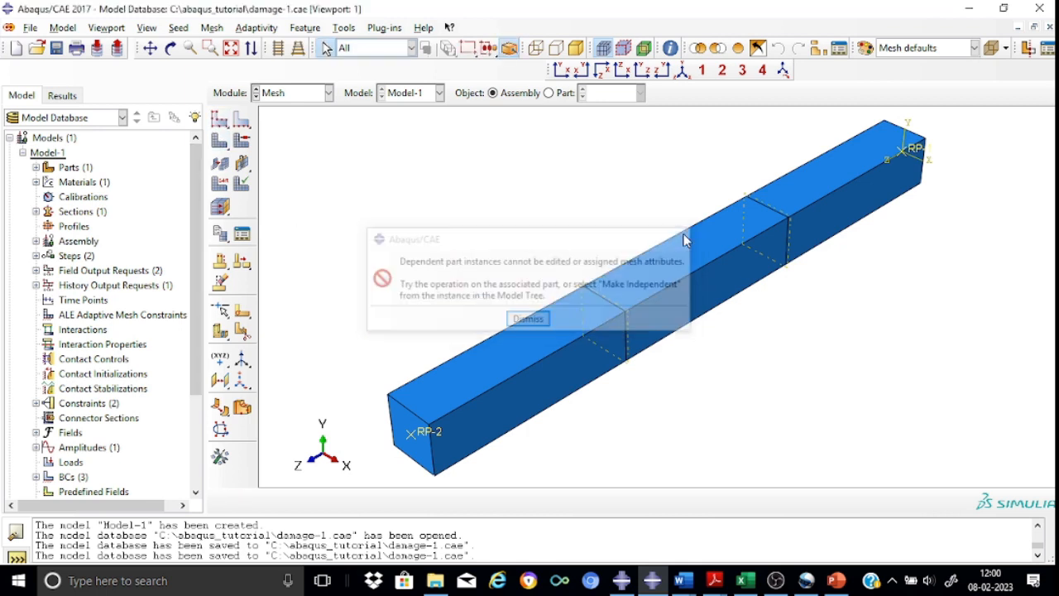
# - Switch to the bar part and assign global seeds with an approximate size of 1
pyautogui.click(549, 92)
pyautogui.click(221, 121)
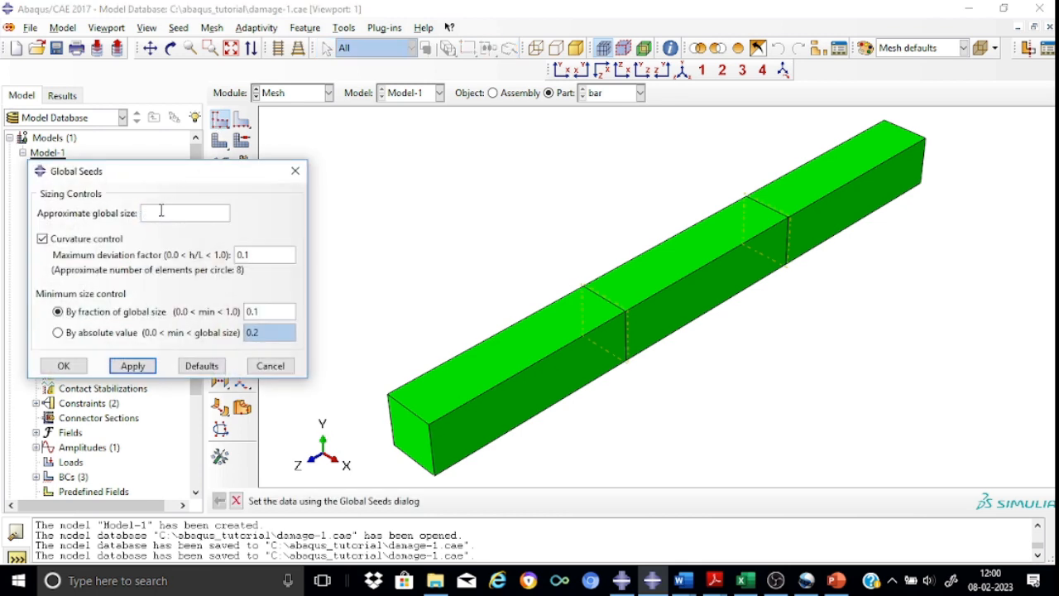
pyautogui.click(125, 365)
pyautogui.click(64, 366)
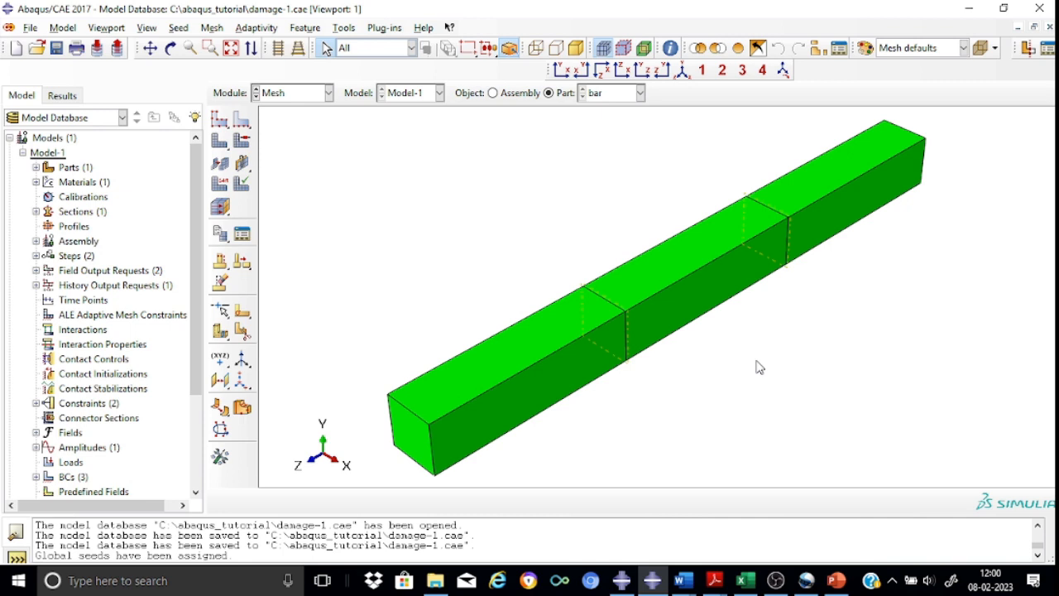
# - Assign local seeds by size with an approximate element size of 0.5 to the edges of the bar's middle section
pyautogui.click(242, 121)
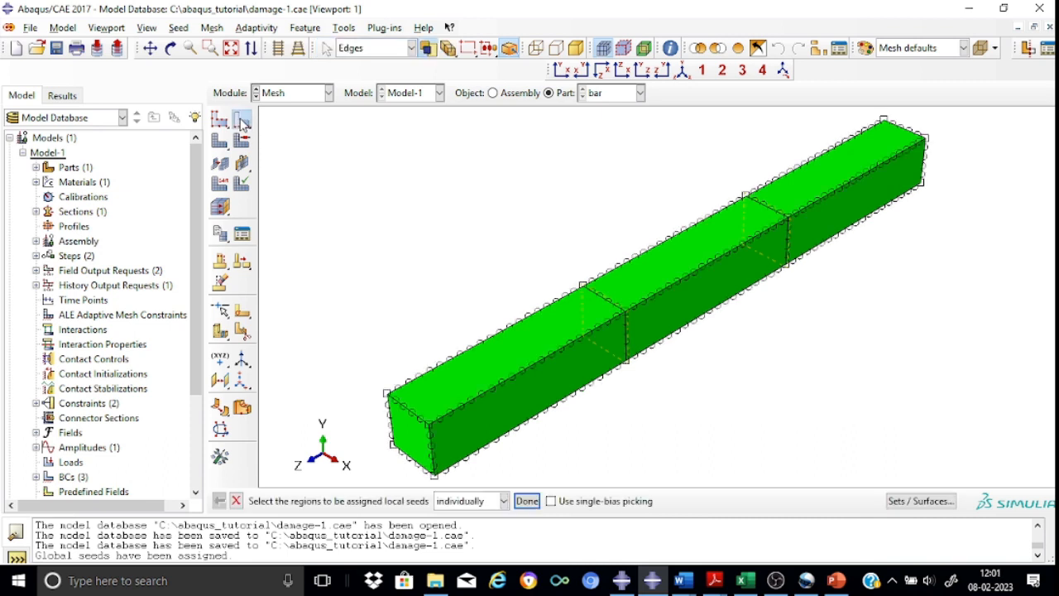
pyautogui.click(680, 231)
pyautogui.keyDown('shift'); pyautogui.click(708, 265); pyautogui.keyUp('shift')
pyautogui.keyDown('shift'); pyautogui.click(721, 305); pyautogui.keyUp('shift')
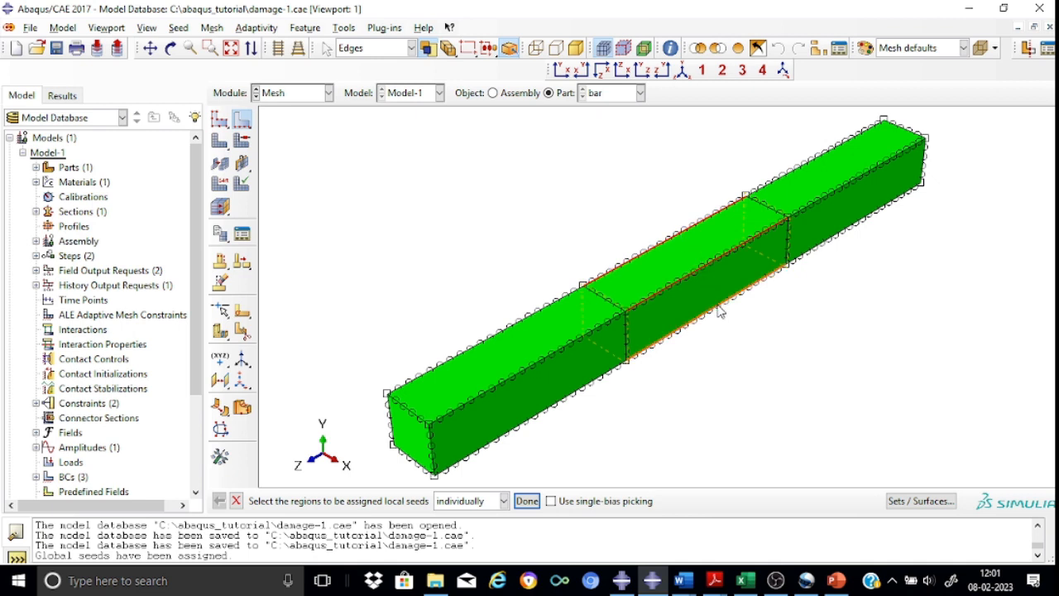
pyautogui.keyDown('shift'); pyautogui.click(628, 331); pyautogui.keyUp('shift')
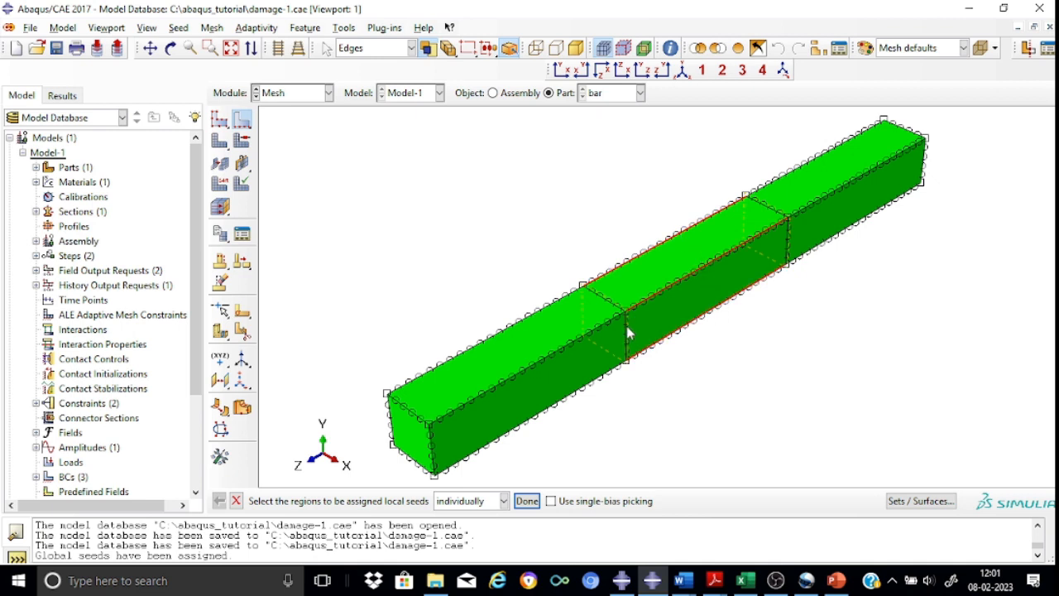
pyautogui.keyDown('shift'); pyautogui.click(787, 244); pyautogui.keyUp('shift')
pyautogui.keyDown('shift'); pyautogui.click(765, 207); pyautogui.keyUp('shift')
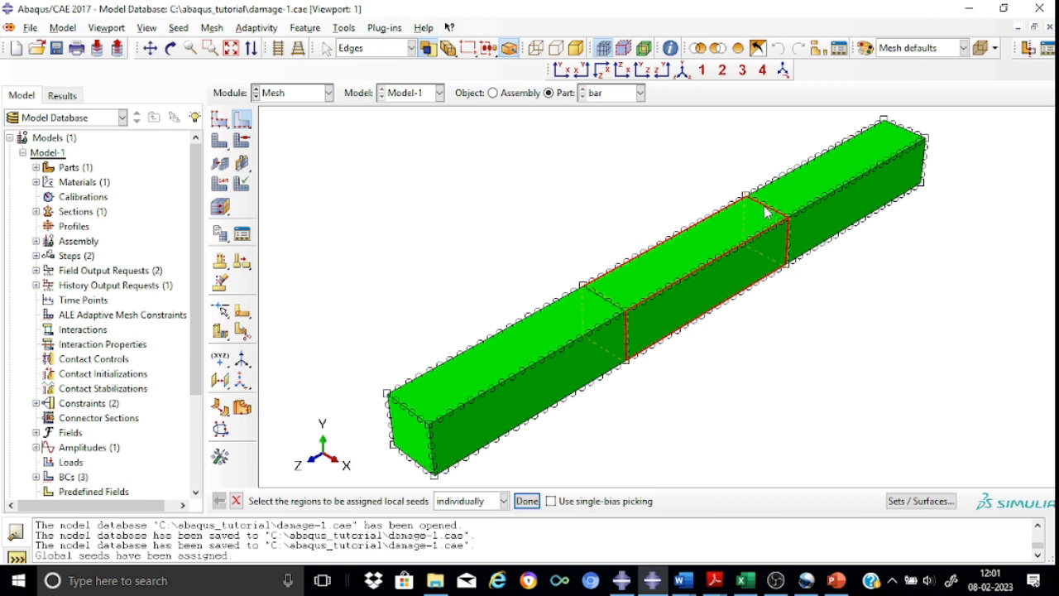
pyautogui.keyDown('shift'); pyautogui.click(606, 303); pyautogui.keyUp('shift')
pyautogui.click(527, 500)
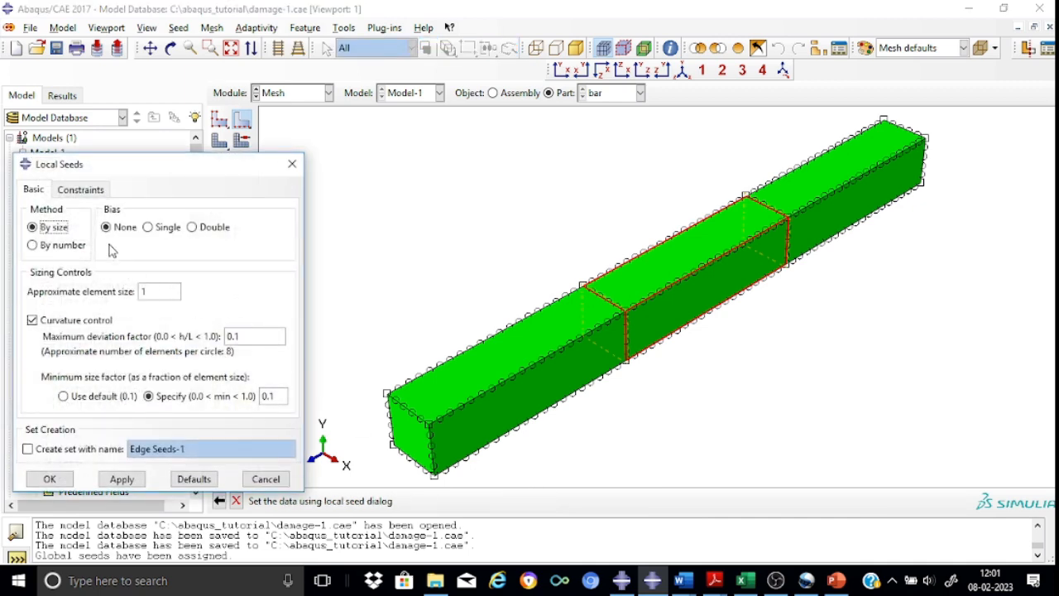
pyautogui.click(159, 289)
pyautogui.click(120, 479)
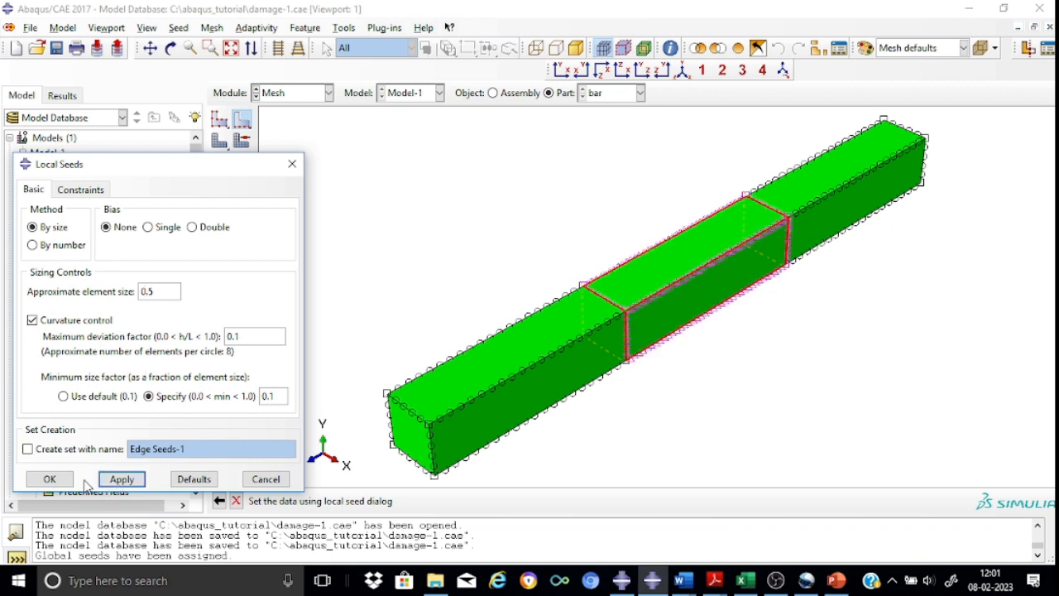
pyautogui.click(50, 479)
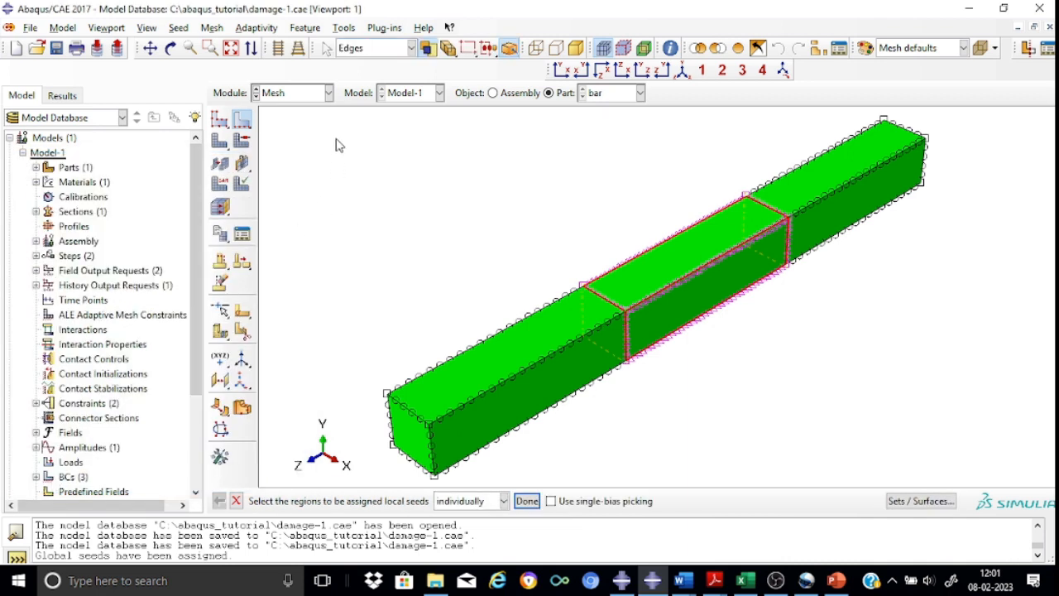
# - Assign mesh controls with hex element shape and structured technique to all cells of the bar
pyautogui.click(249, 145)
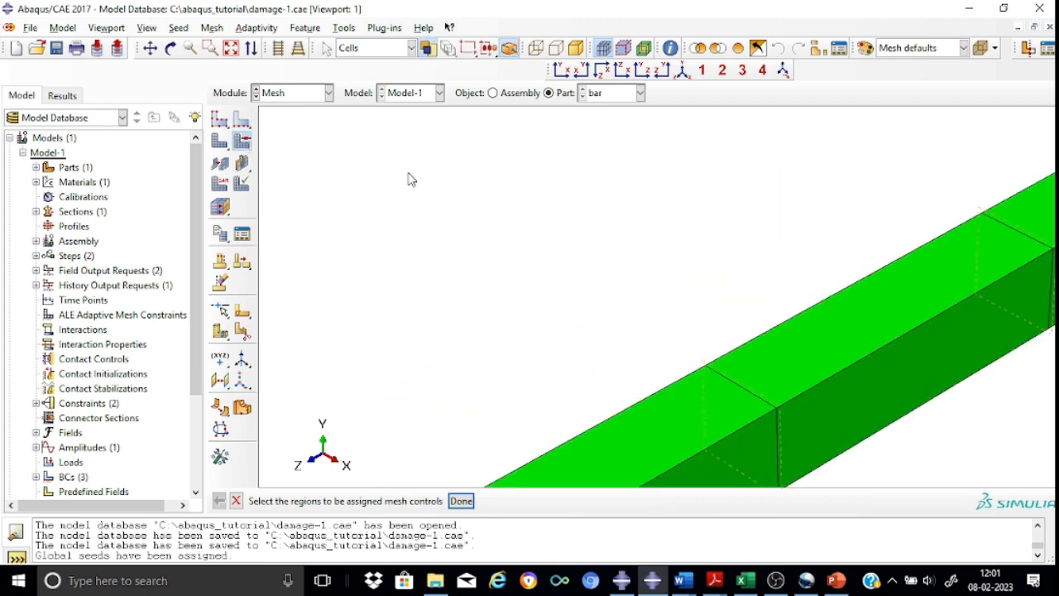
pyautogui.moveTo(319, 113); pyautogui.dragTo(959, 445)
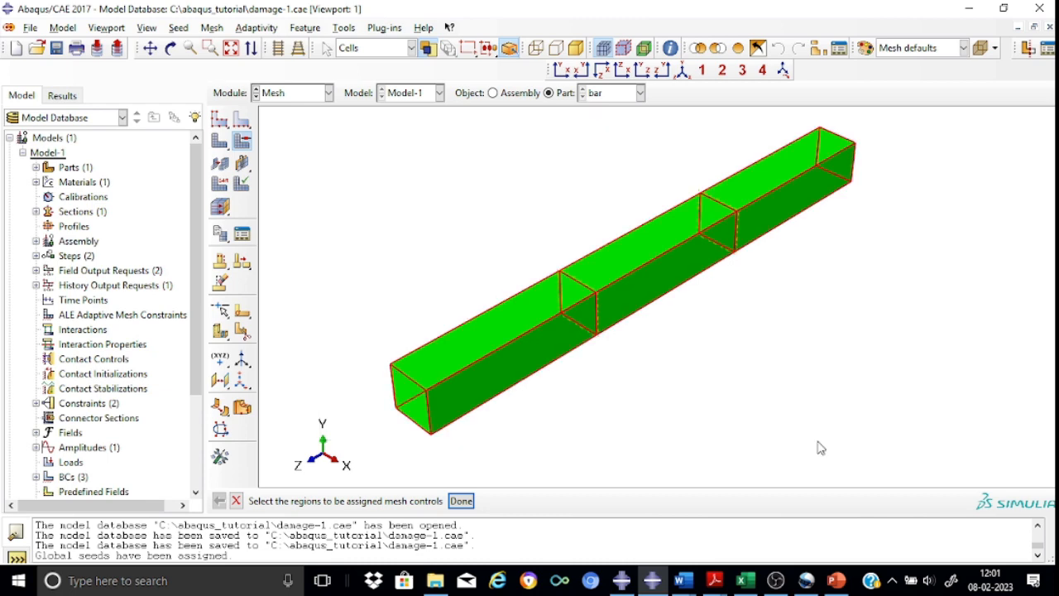
pyautogui.click(460, 501)
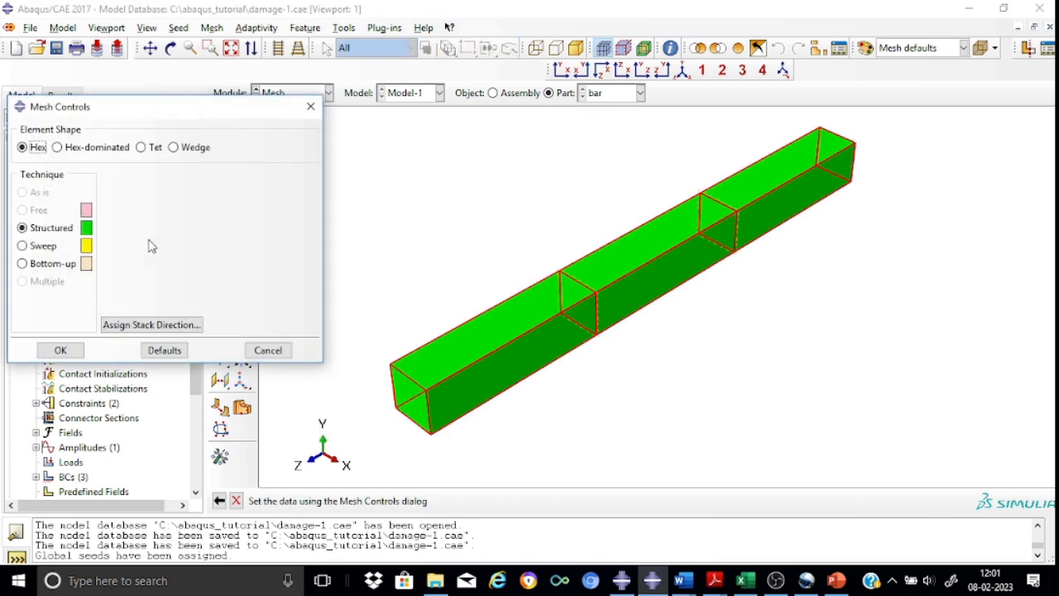
pyautogui.click(66, 350)
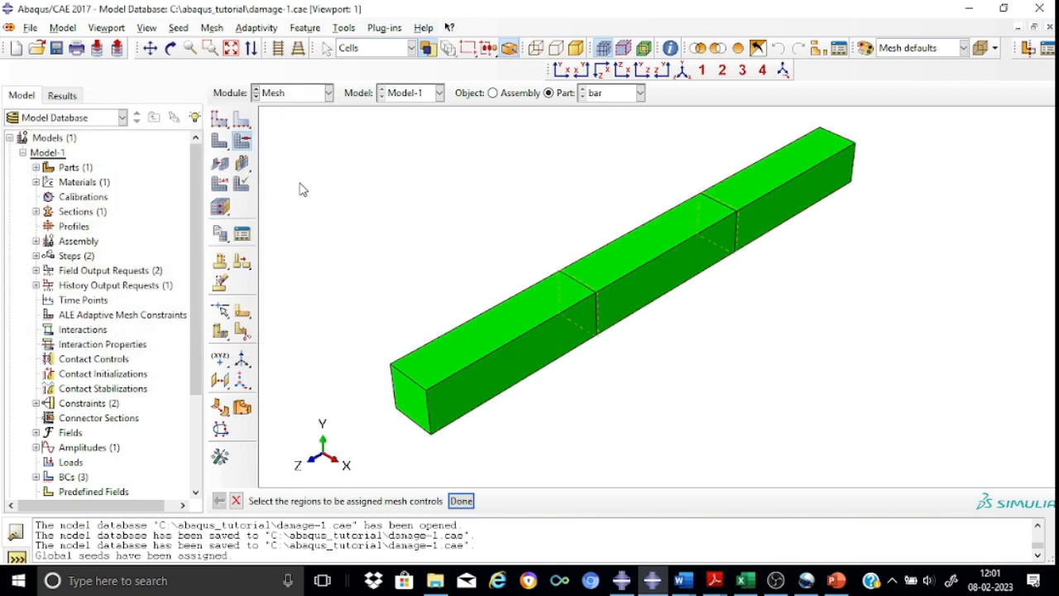
# - Start assigning an element type to all cells of the bar, with reduced integration turned off for the Standard linear 3D Stress hex elements
pyautogui.click(221, 187)
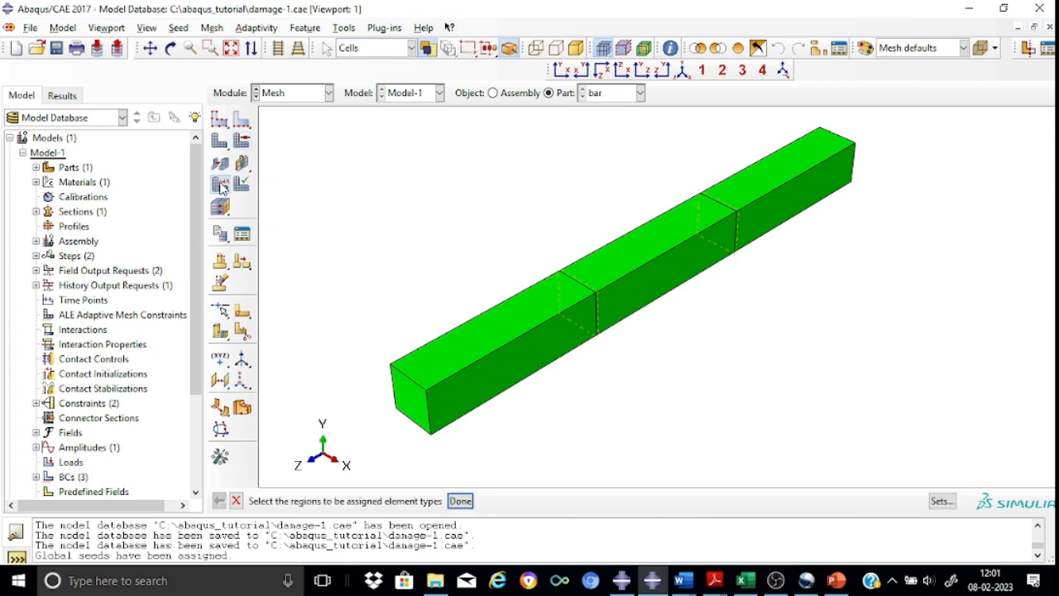
pyautogui.moveTo(319, 116); pyautogui.dragTo(976, 467)
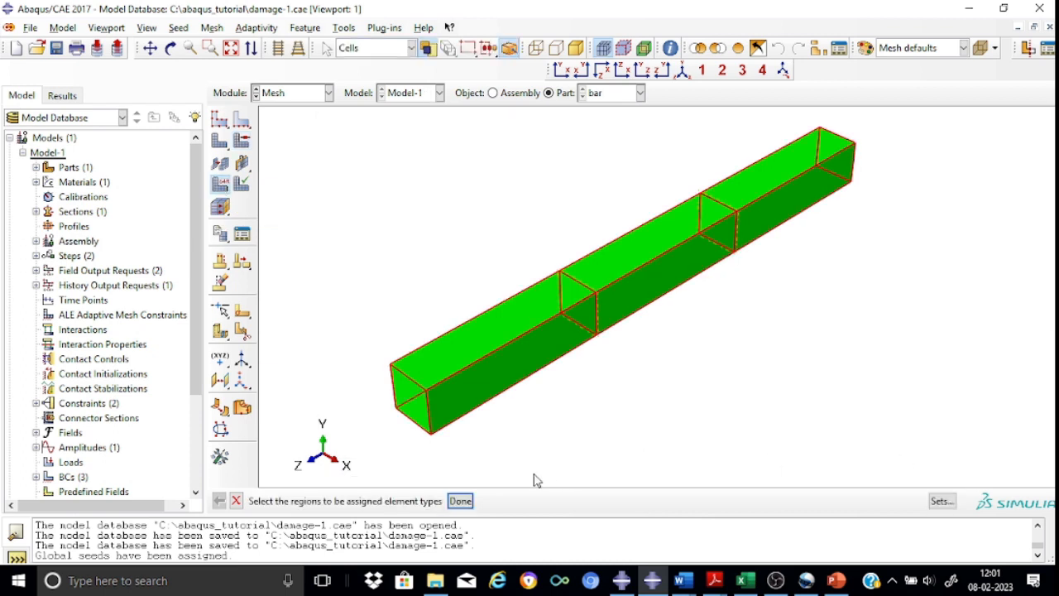
pyautogui.click(460, 500)
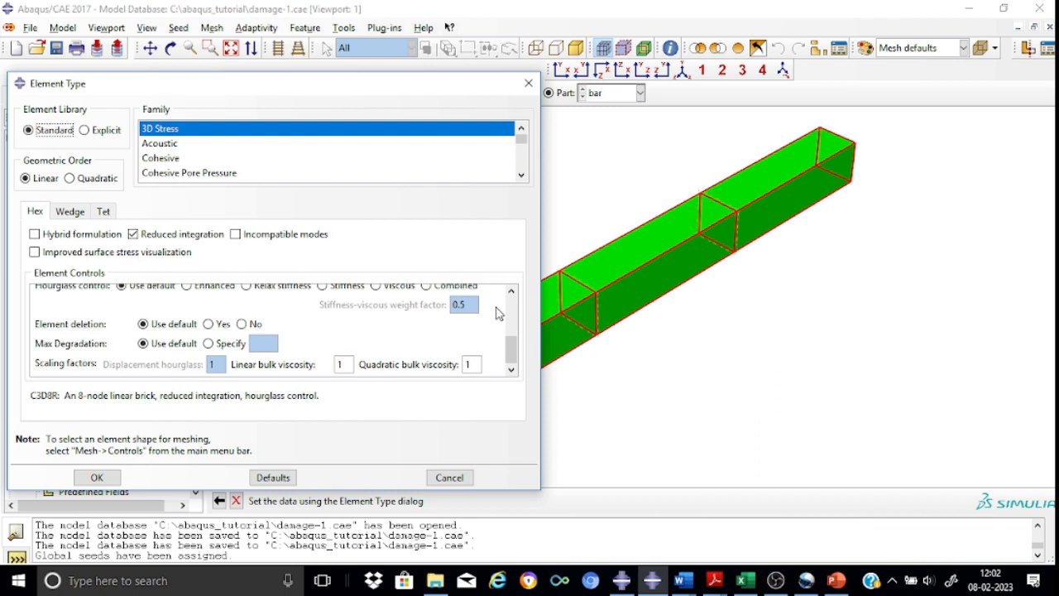
pyautogui.moveTo(512, 350); pyautogui.dragTo(511, 308)
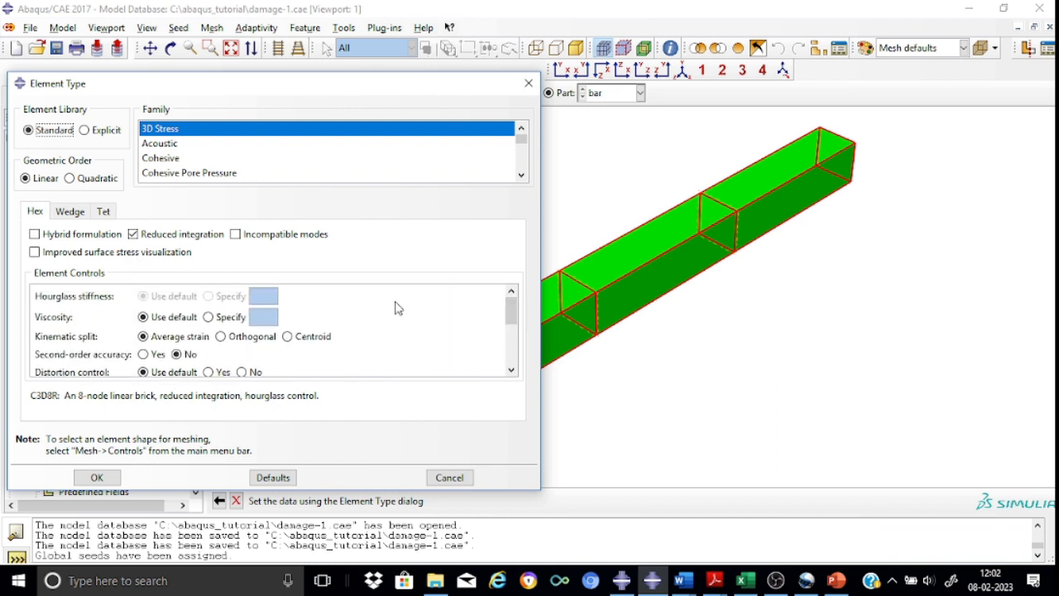
pyautogui.click(133, 235)
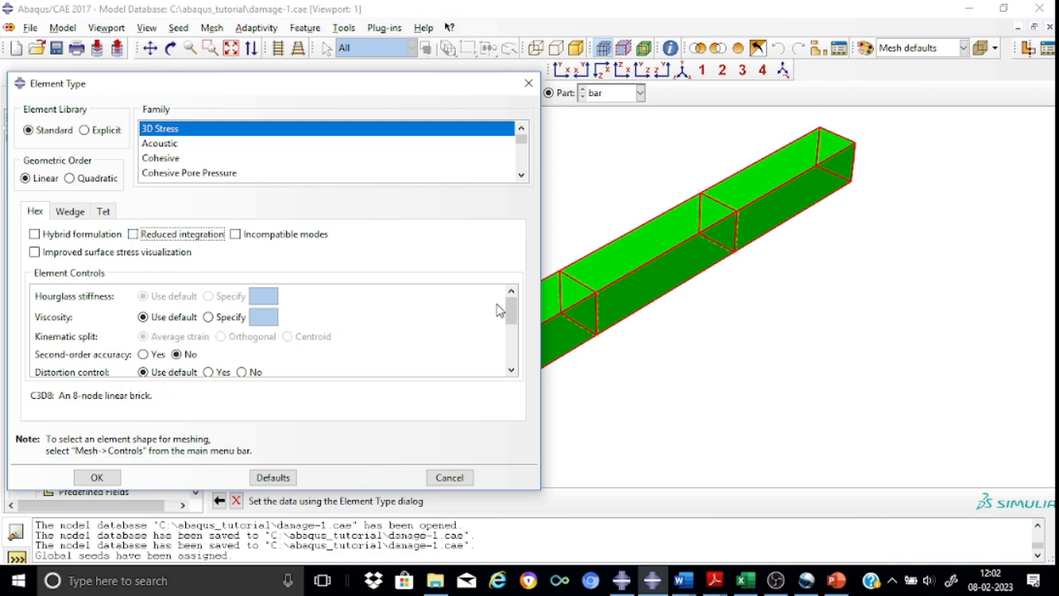
# - Enable element deletion, specify a max degradation of 0.30, and apply the element type
pyautogui.moveTo(515, 309); pyautogui.dragTo(523, 354)
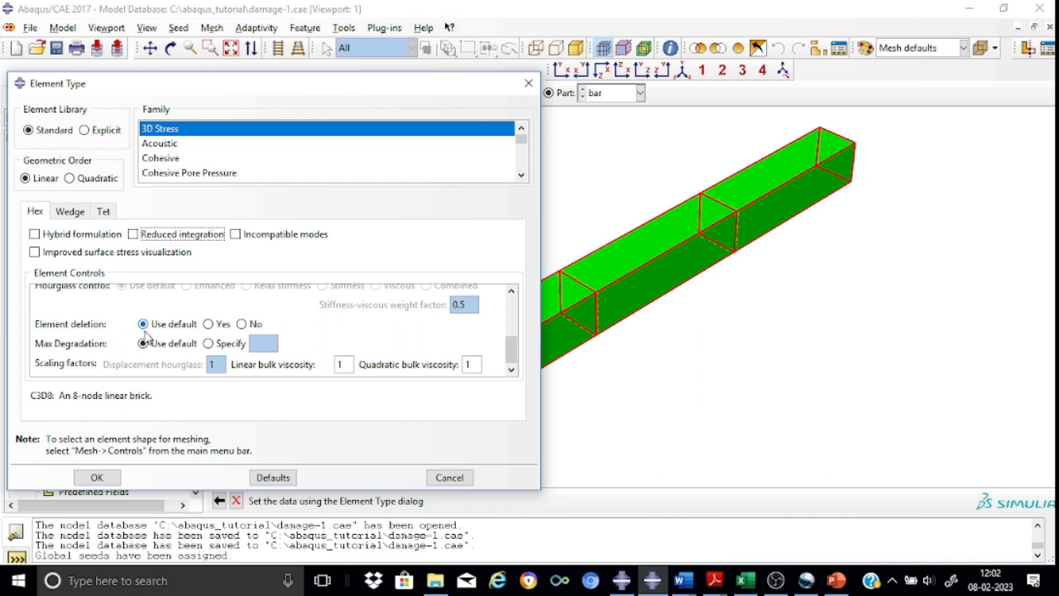
pyautogui.click(207, 325)
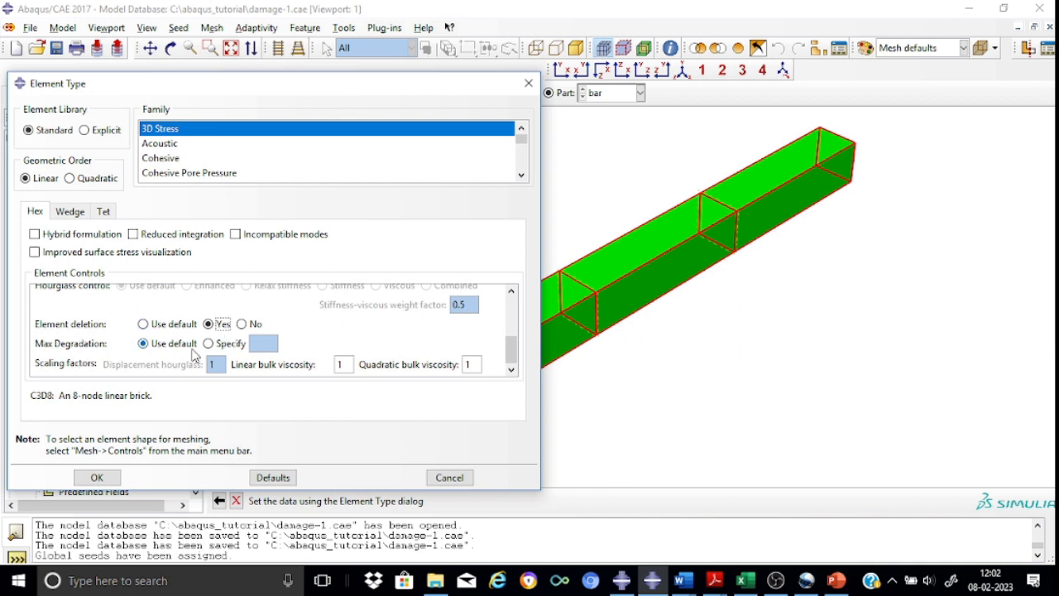
pyautogui.click(209, 343)
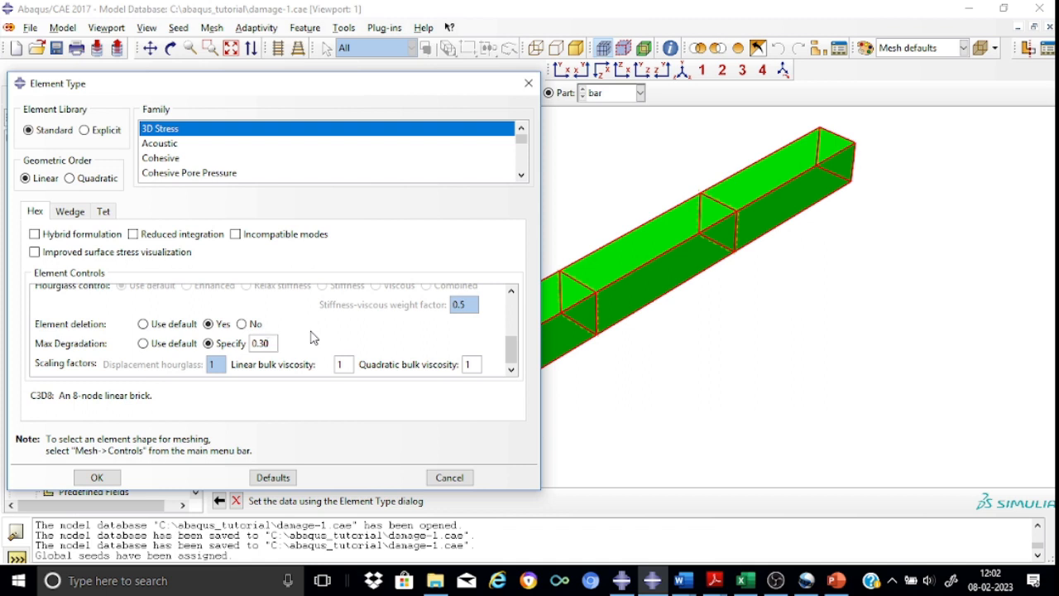
pyautogui.click(266, 342)
pyautogui.click(87, 479)
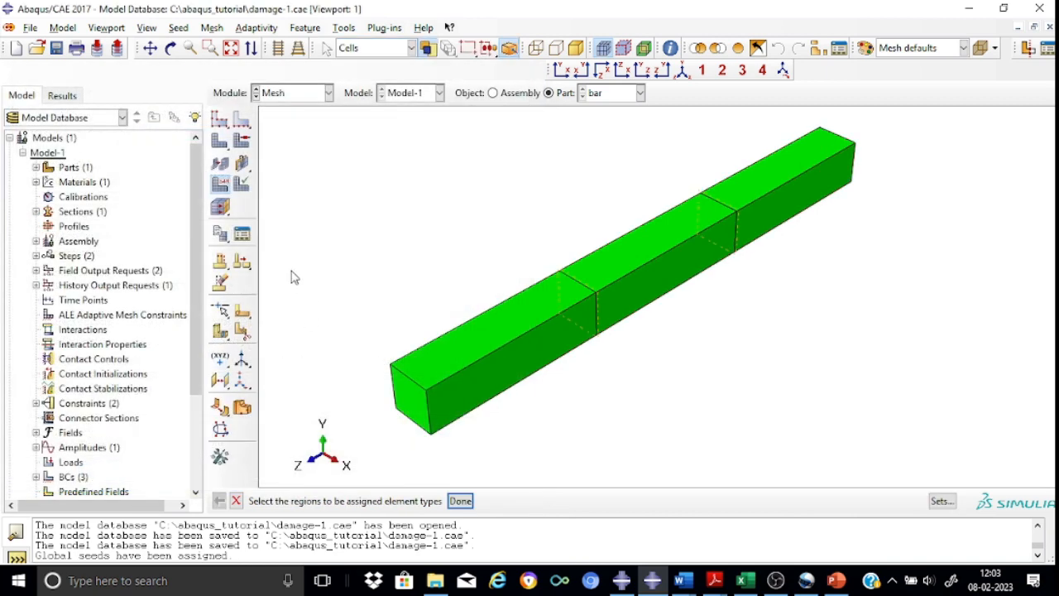
# - Generate the mesh on the bar part
pyautogui.click(220, 144)
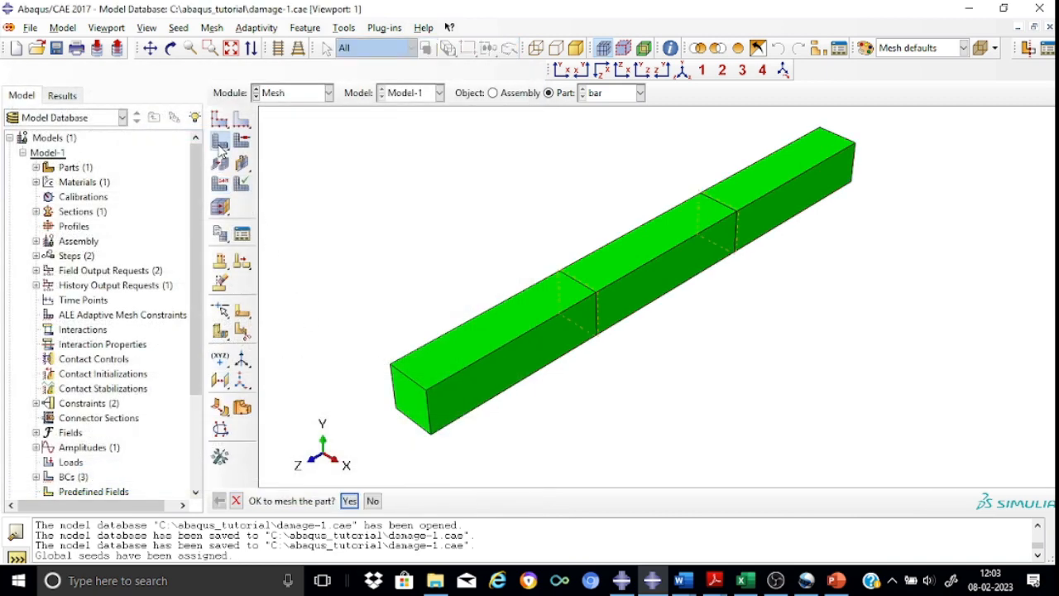
pyautogui.click(350, 500)
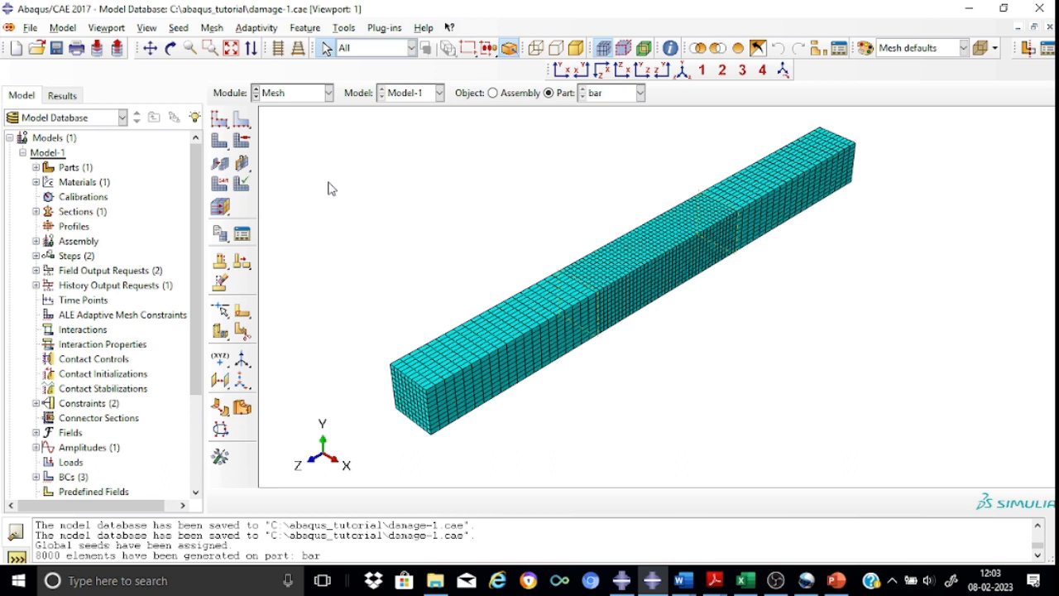
# - In the Job module, create a full analysis job named Job-r1 for Model-1 and submit it
pyautogui.click(328, 93)
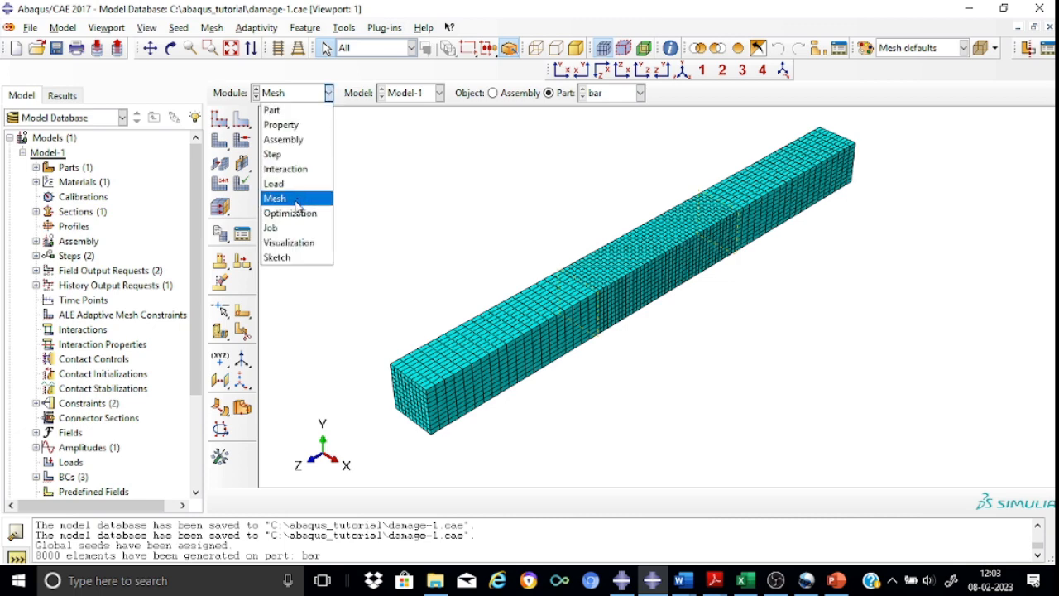
pyautogui.click(286, 228)
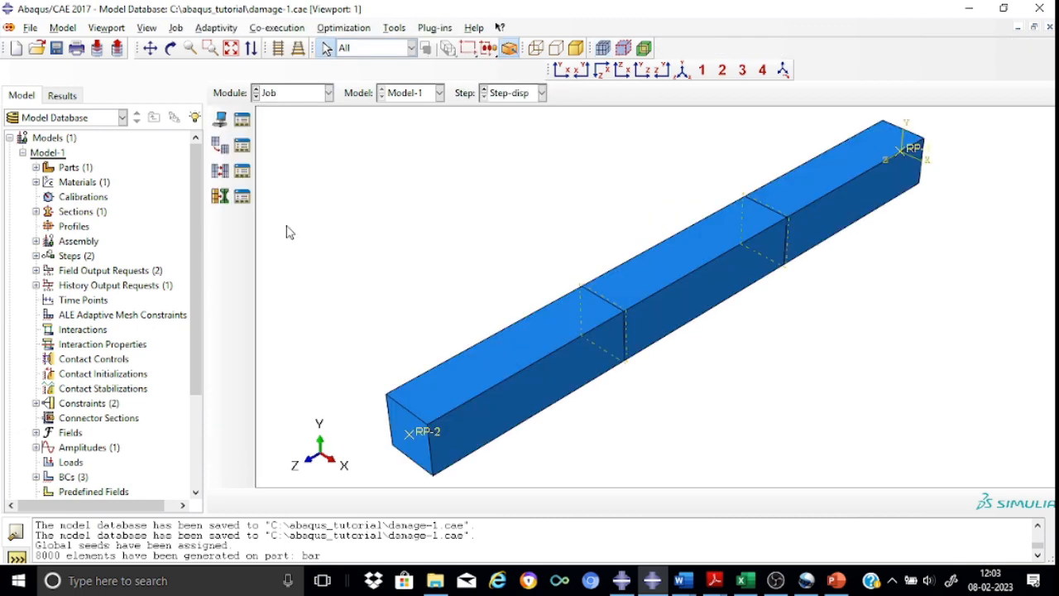
pyautogui.click(241, 120)
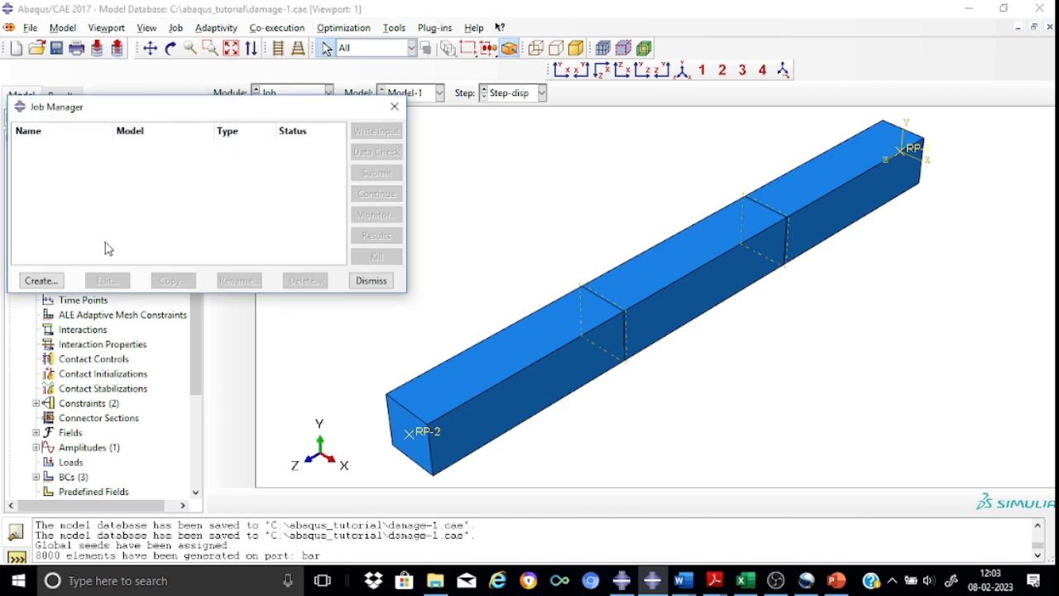
pyautogui.click(43, 281)
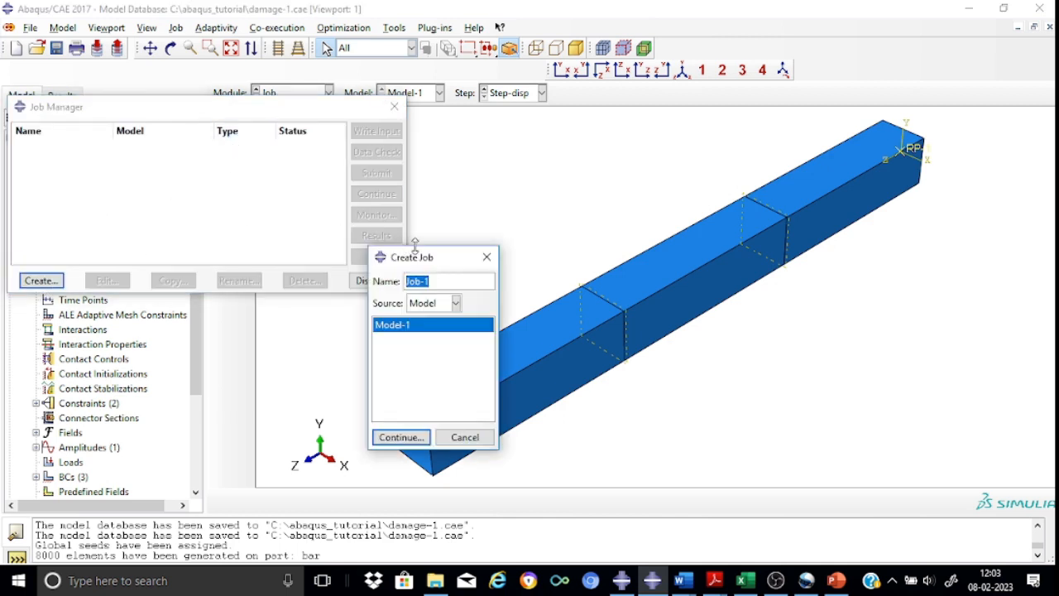
pyautogui.click(439, 278)
pyautogui.write('r')
pyautogui.click(403, 436)
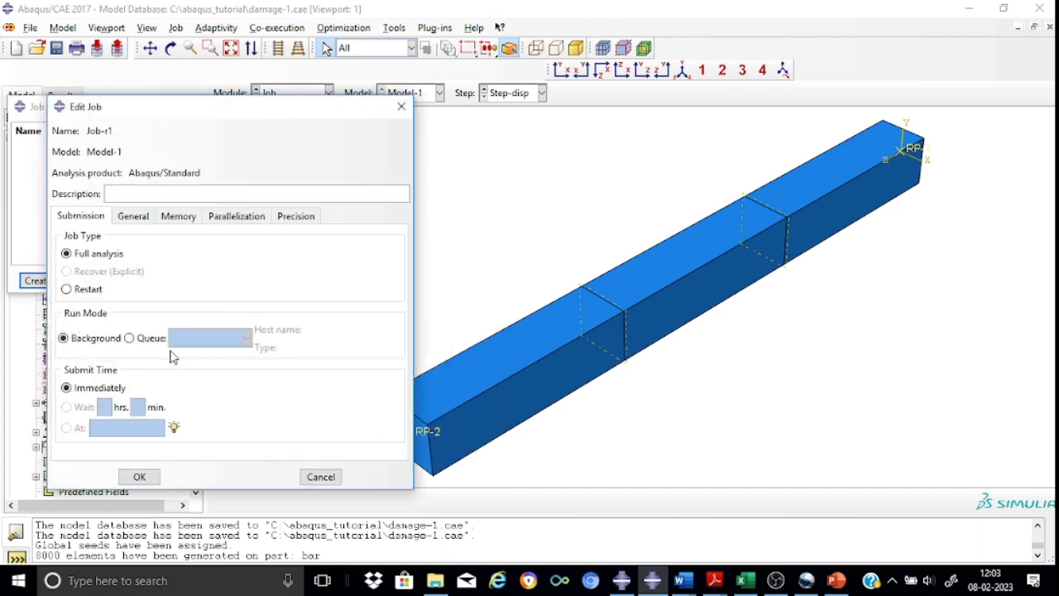
pyautogui.click(138, 477)
pyautogui.click(381, 174)
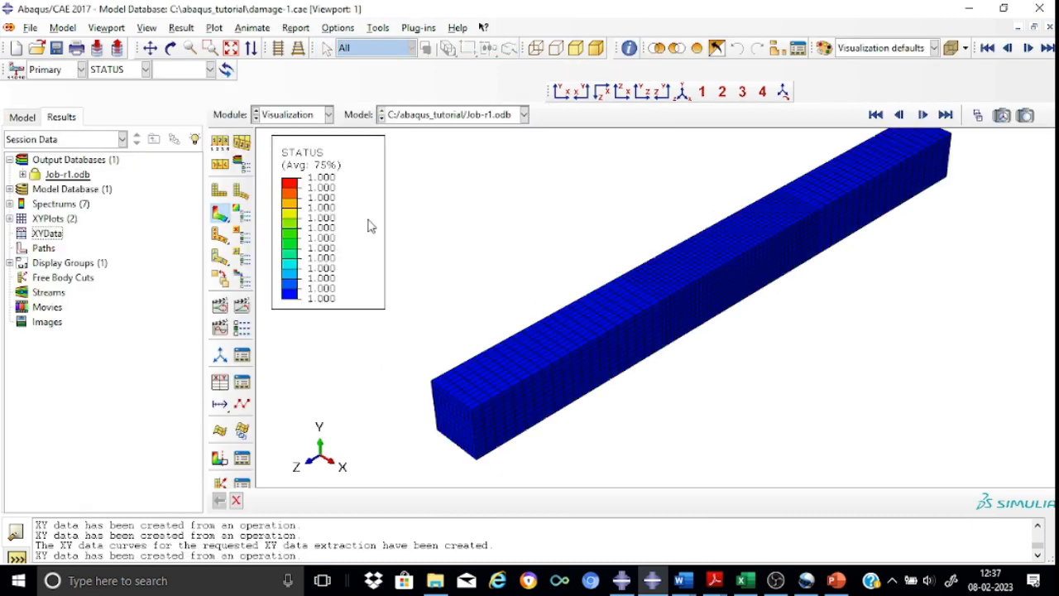
# - Plot the Mises stress (S) contour of the Job-r1 results on the bar
pyautogui.click(145, 71)
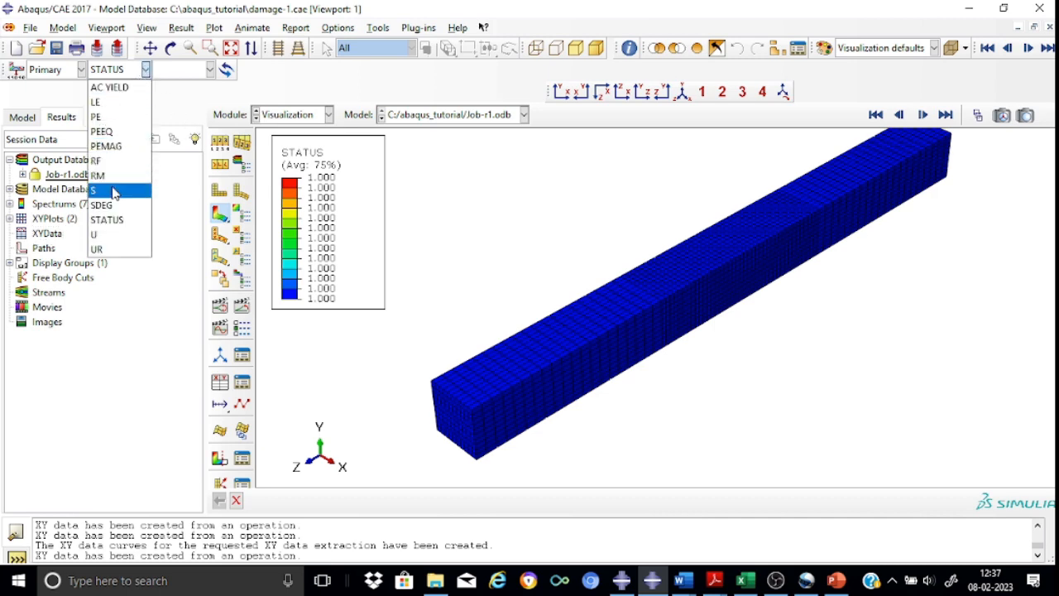
pyautogui.click(108, 189)
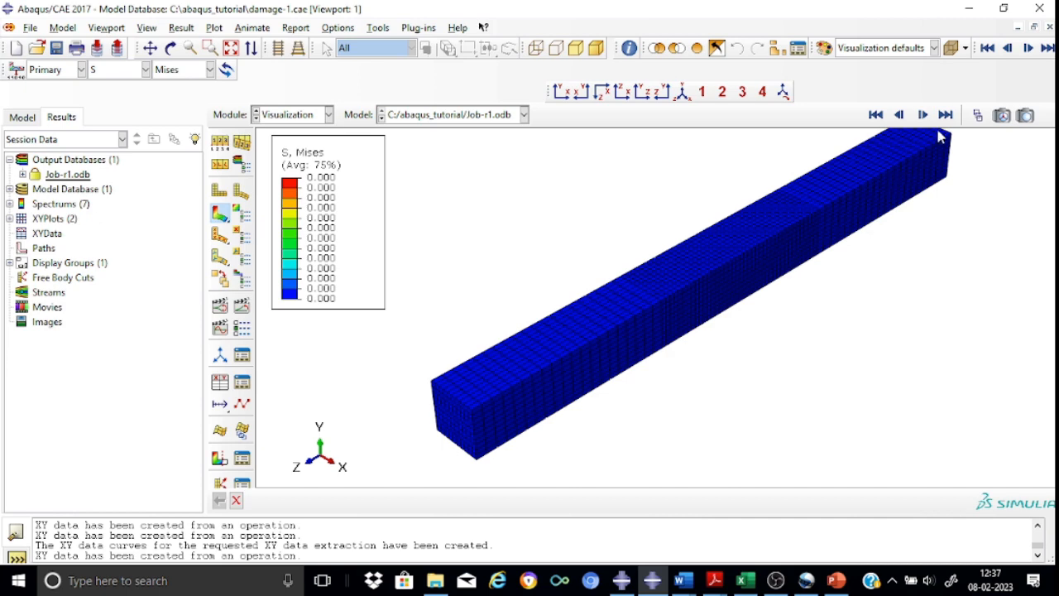
pyautogui.scroll(3, 664, 210)
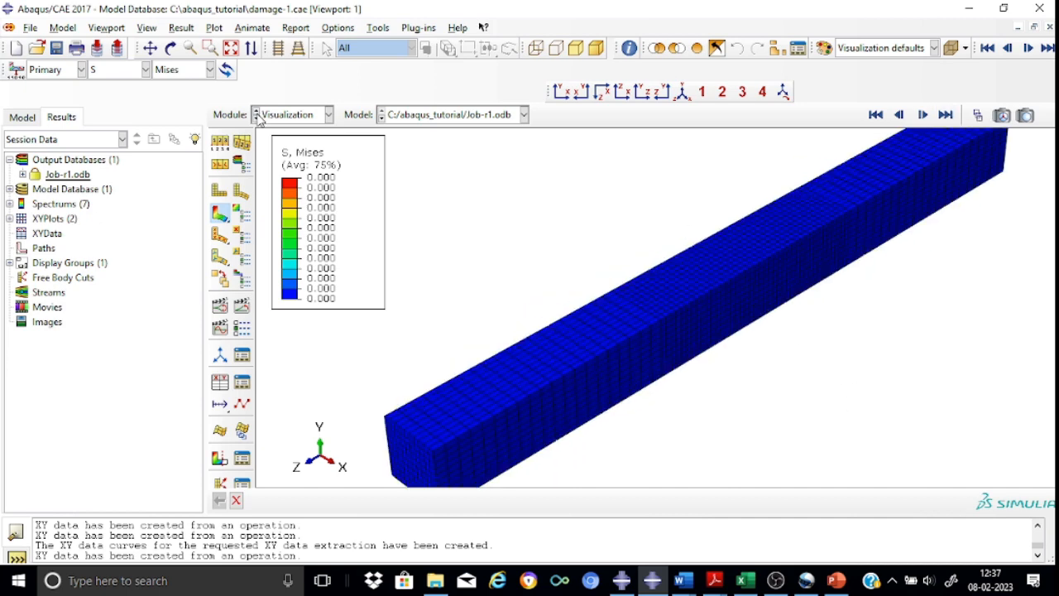
pyautogui.click(152, 49)
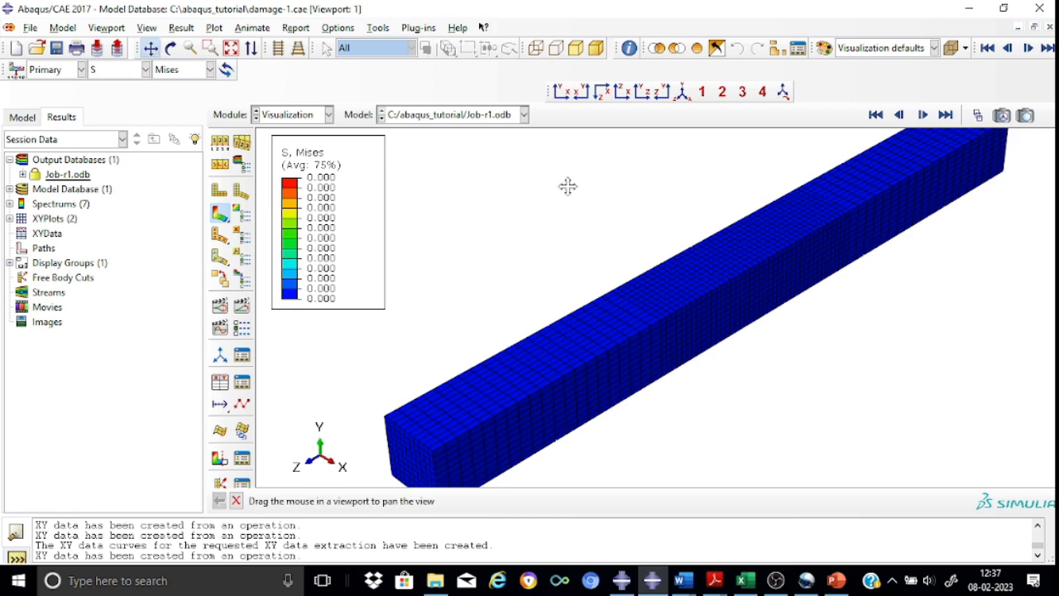
pyautogui.moveTo(567, 185); pyautogui.dragTo(480, 220)
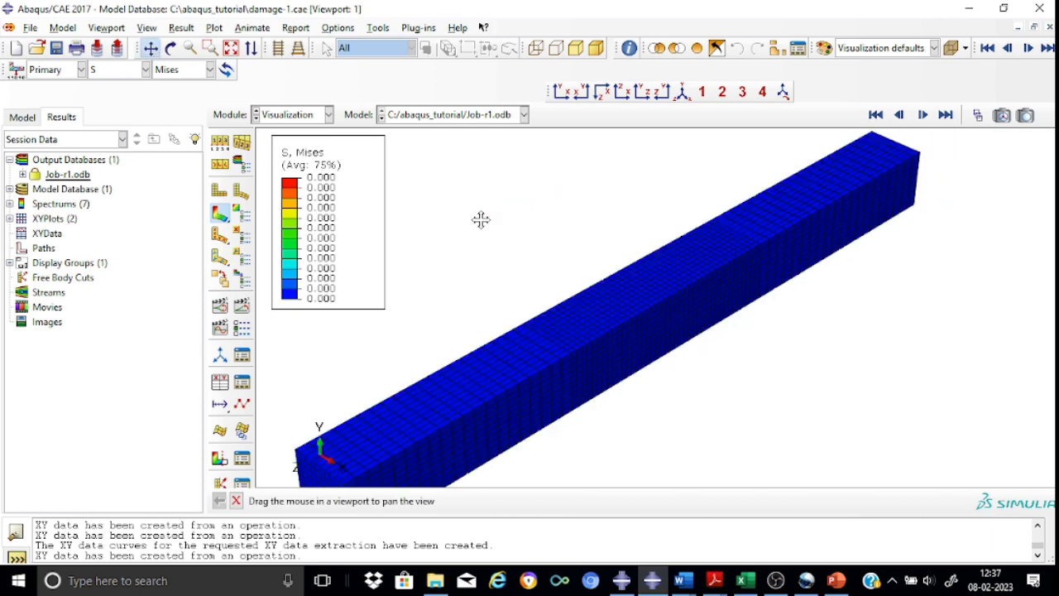
# - Review the Mises stress contour as the bar necks, stepping through frames 51, 57, 59 and 49 of Step-disp
pyautogui.click(978, 115)
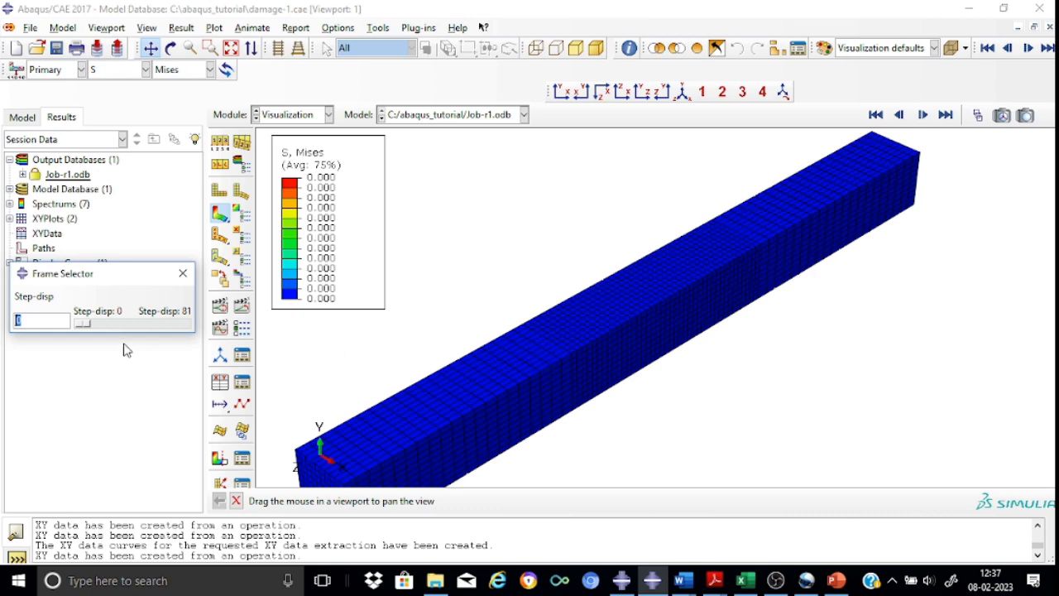
pyautogui.moveTo(81, 325); pyautogui.dragTo(144, 324)
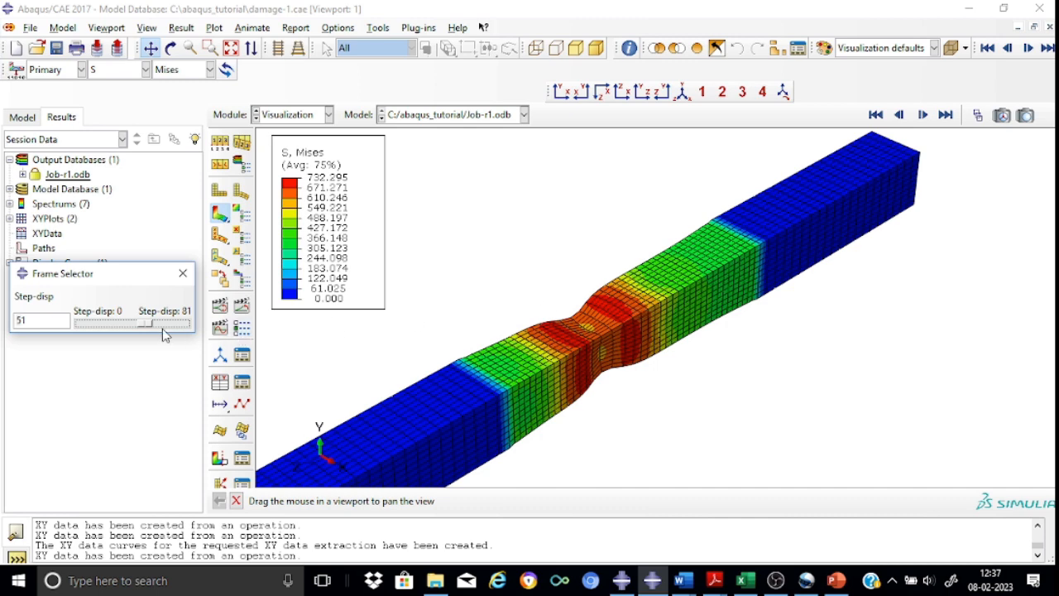
pyautogui.moveTo(149, 323); pyautogui.dragTo(157, 324)
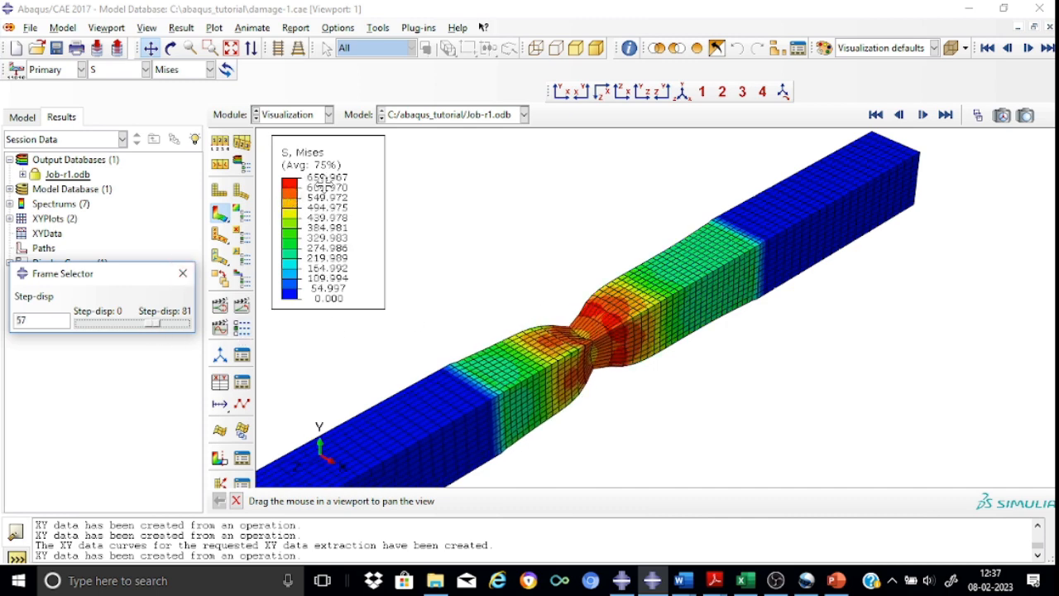
pyautogui.moveTo(168, 322); pyautogui.dragTo(159, 325)
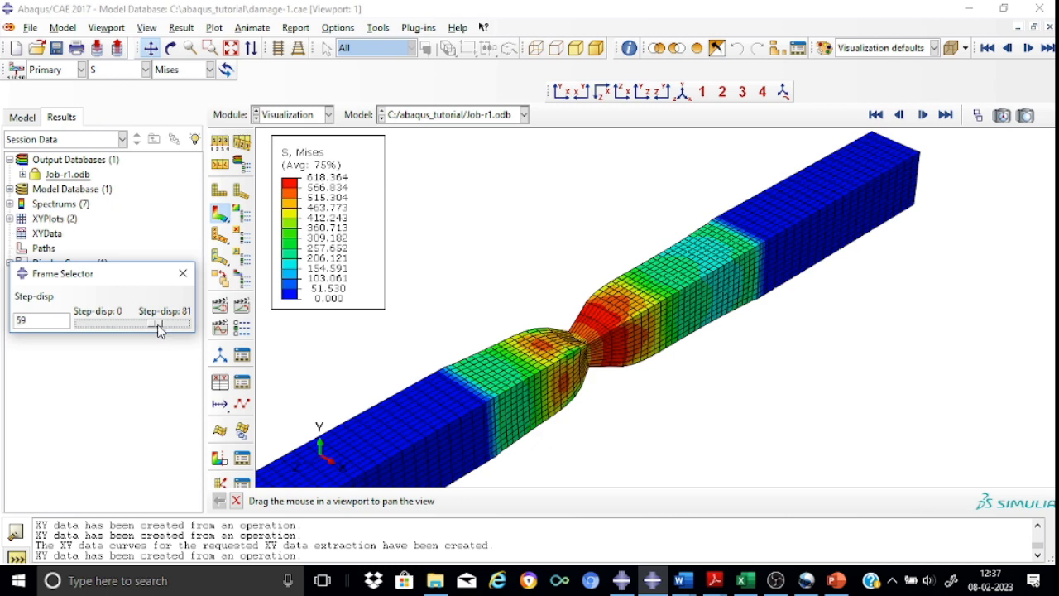
pyautogui.moveTo(158, 326)
pyautogui.mouseDown()
pyautogui.moveTo(182, 325)
pyautogui.moveTo(146, 325)
pyautogui.mouseUp()
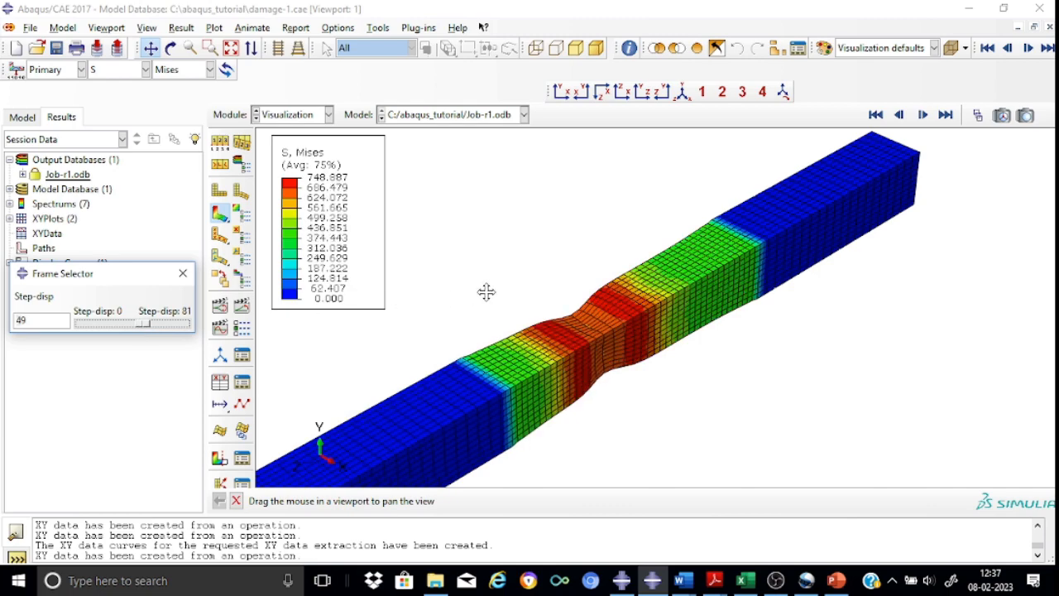
# - Examine the necked region of the bar up close and advance the Mises stress contour to frame 76
pyautogui.scroll(2, 496, 290)
pyautogui.scroll(-3, 499, 290)
pyautogui.scroll(8, 499, 289)
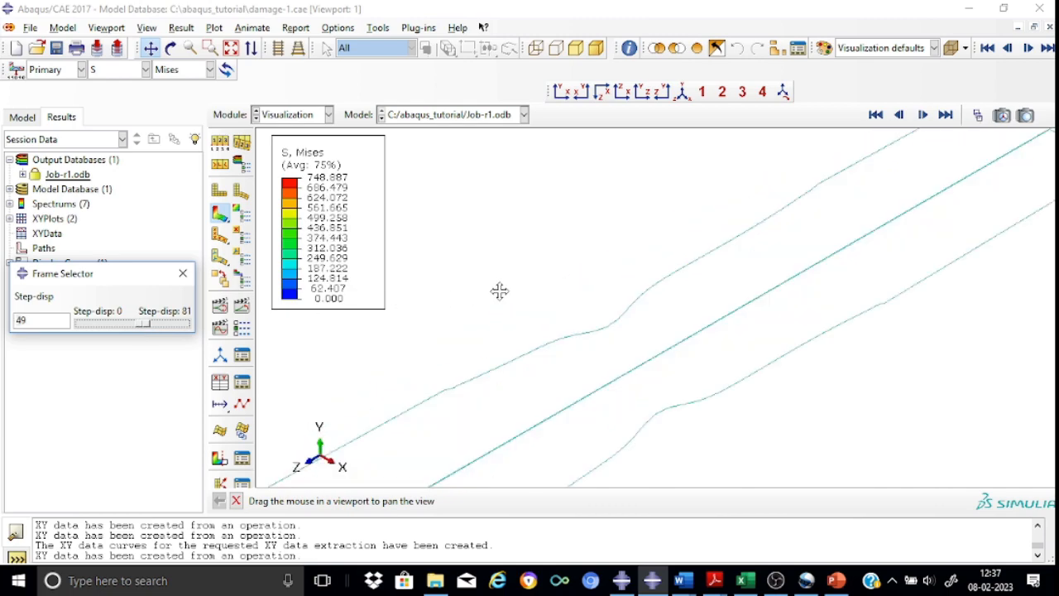
pyautogui.moveTo(499, 289); pyautogui.dragTo(510, 201)
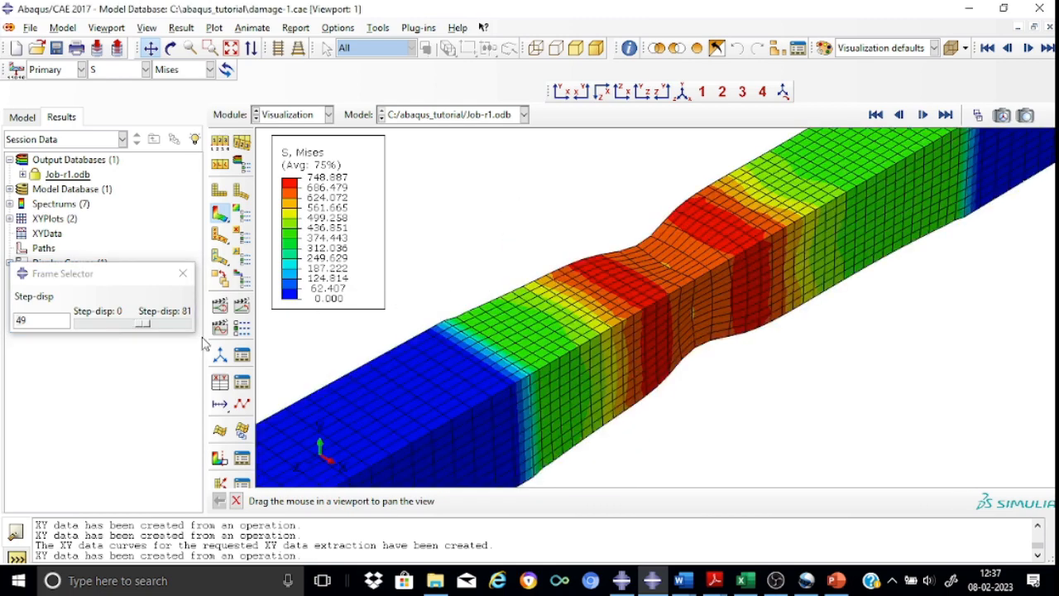
pyautogui.moveTo(143, 323); pyautogui.dragTo(177, 324)
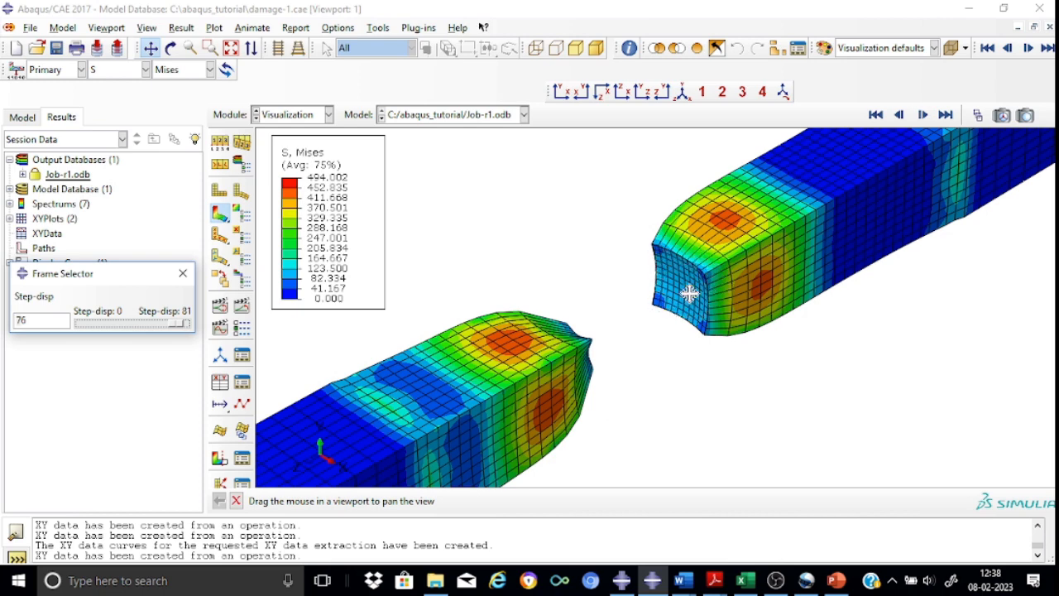
pyautogui.click(183, 274)
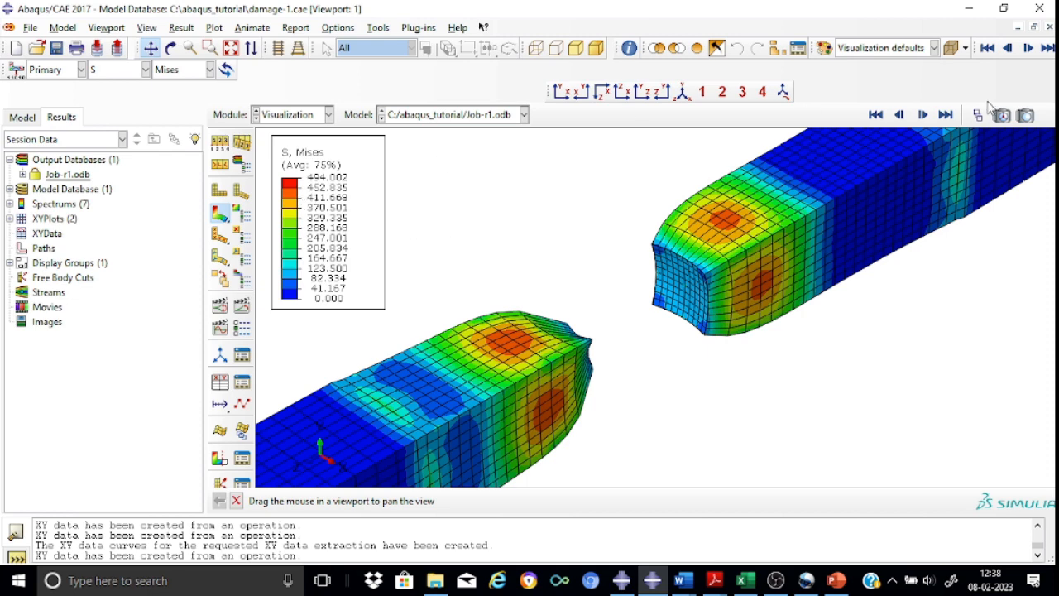
# - Return the Mises stress results to frame 0 of Step-disp and dismiss the frame selector
pyautogui.click(990, 113)
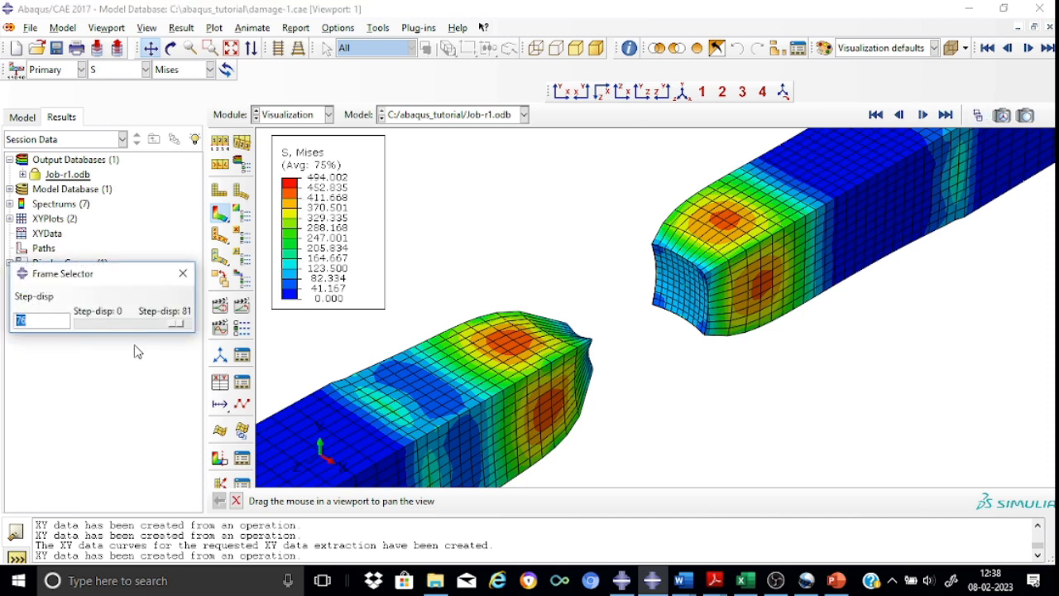
pyautogui.moveTo(176, 329); pyautogui.dragTo(43, 336)
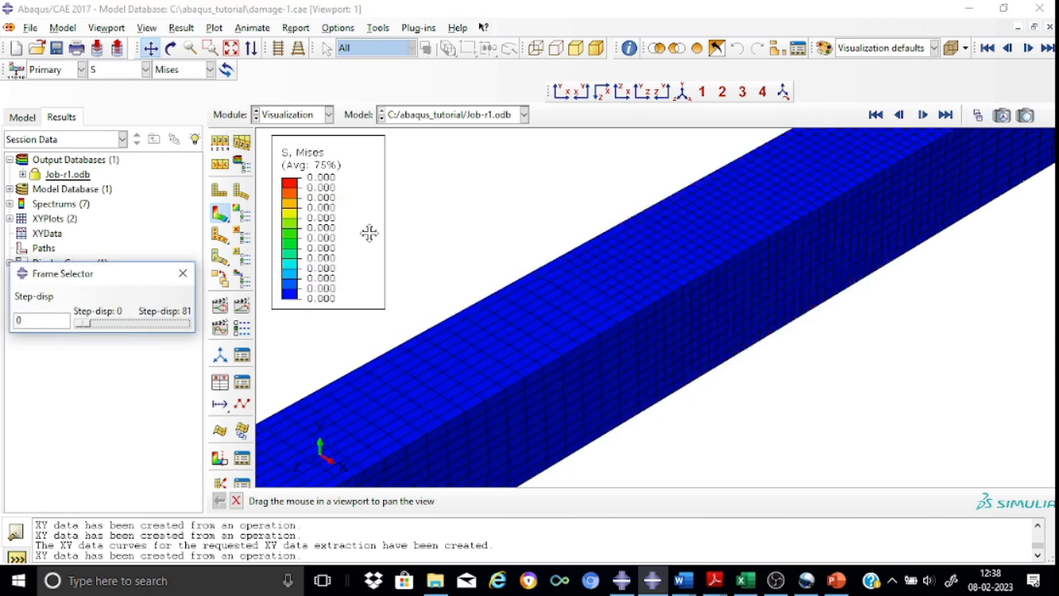
pyautogui.click(183, 273)
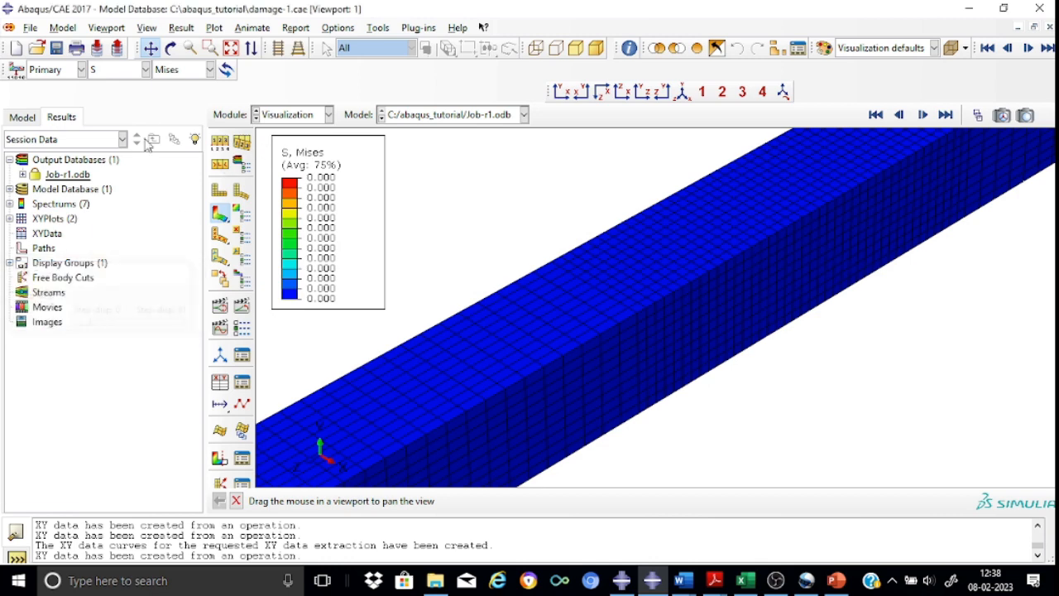
# - Plot the equivalent plastic strain (PEEQ) contour and show frame 11 with the bar's middle section in view
pyautogui.click(146, 69)
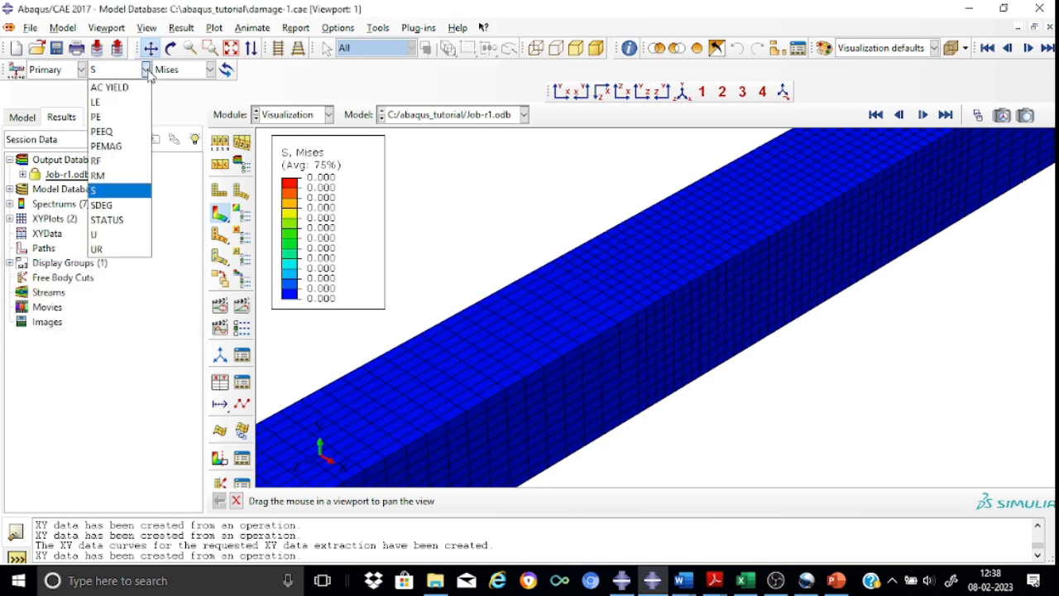
pyautogui.click(116, 131)
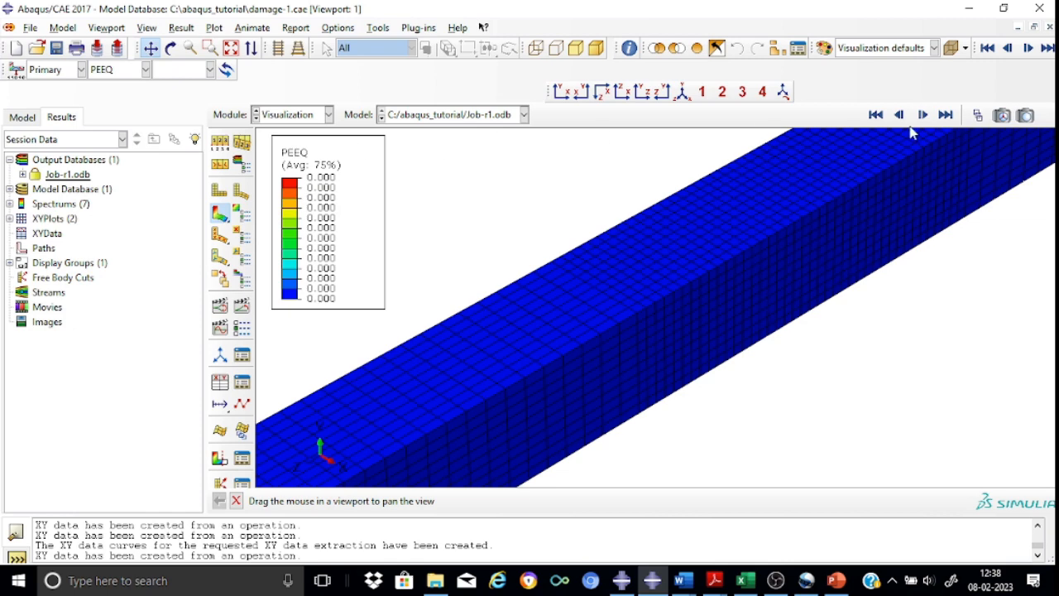
pyautogui.click(977, 117)
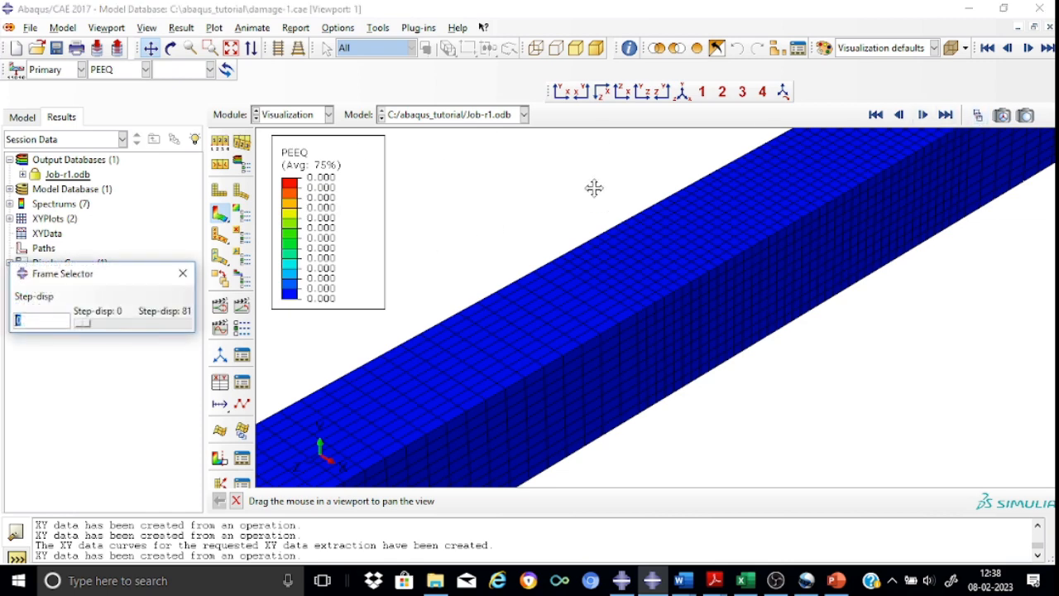
pyautogui.scroll(2, 587, 187)
pyautogui.scroll(-2, 587, 187)
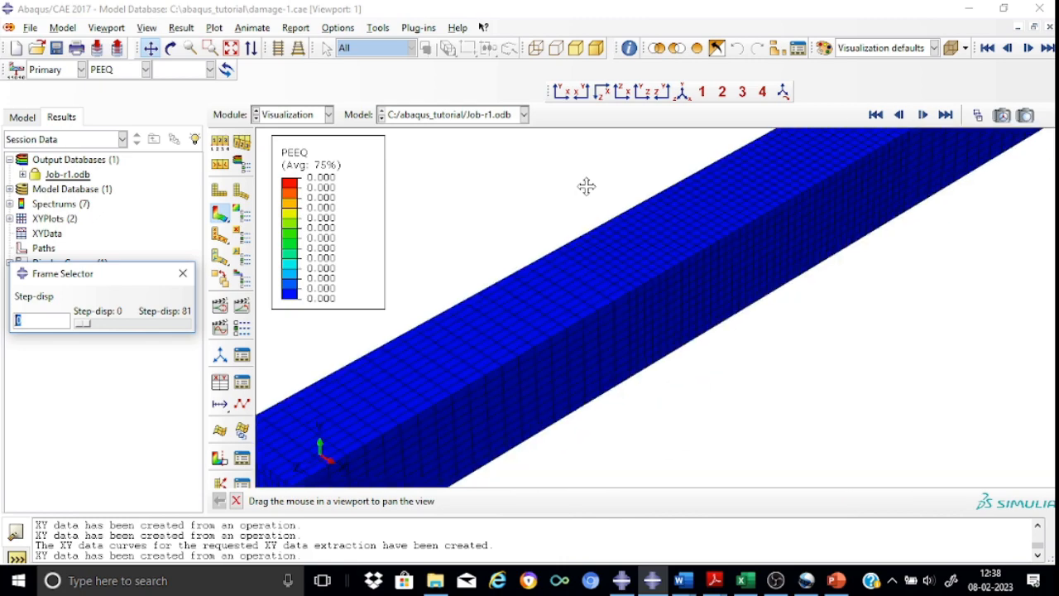
pyautogui.moveTo(586, 187); pyautogui.dragTo(551, 328)
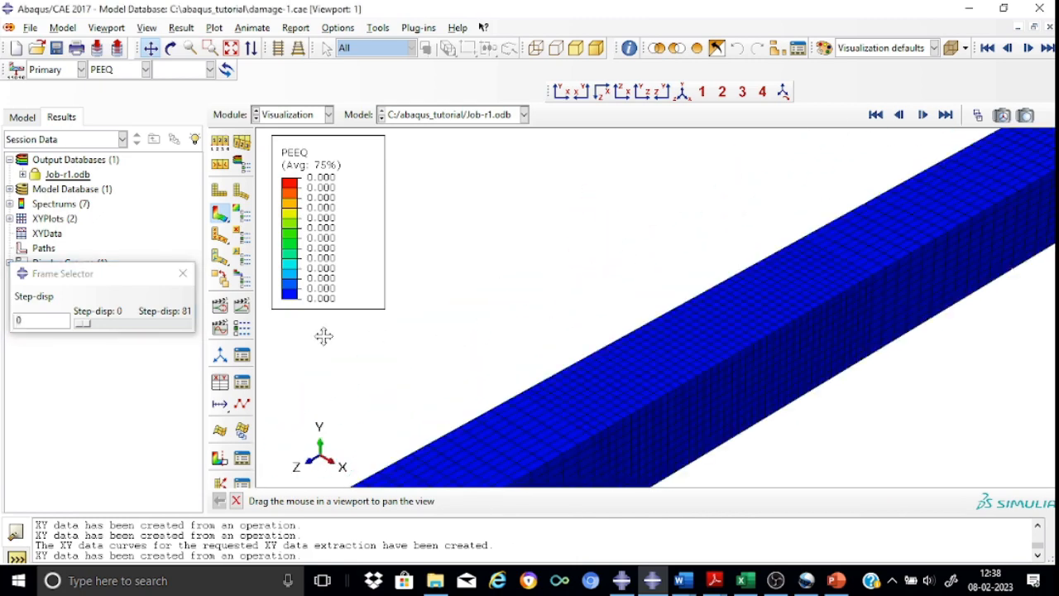
pyautogui.moveTo(83, 323); pyautogui.dragTo(95, 327)
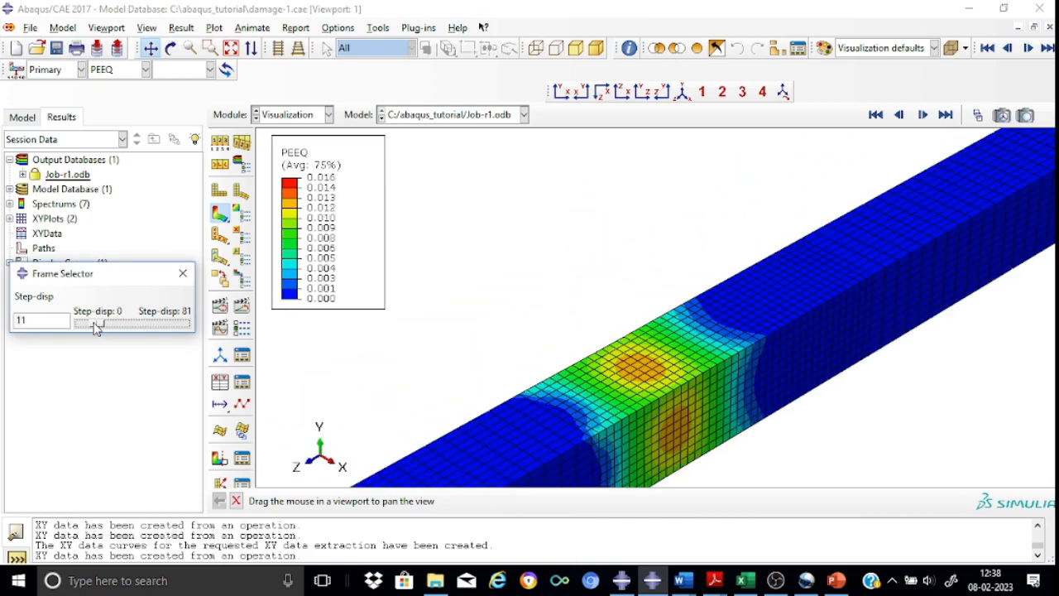
pyautogui.moveTo(430, 302); pyautogui.dragTo(470, 227)
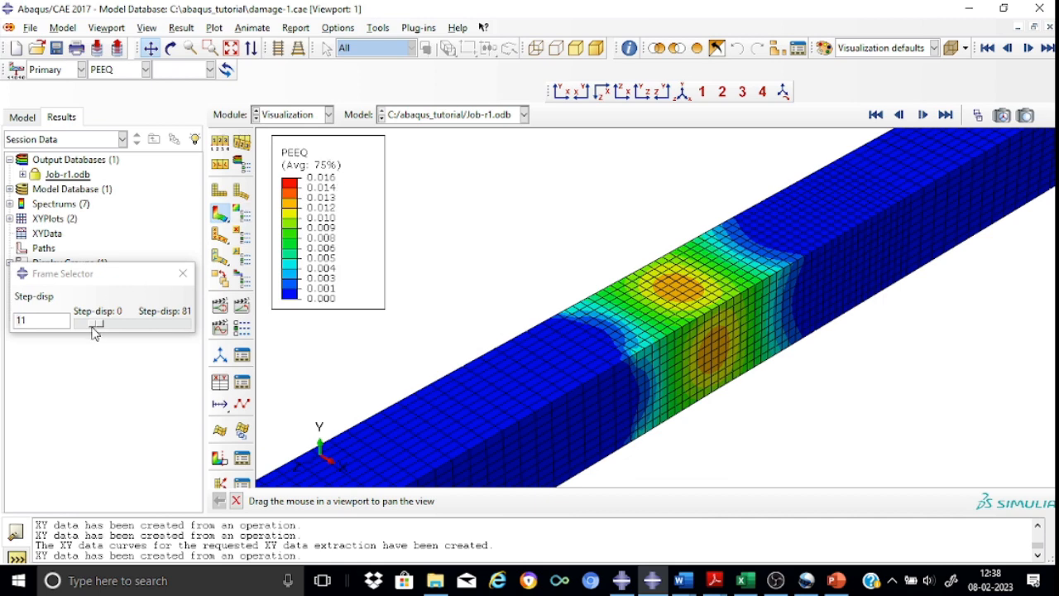
# - Advance the PEEQ contour to frames 51 and 60 to examine the plastic strain in the neck
pyautogui.moveTo(96, 328); pyautogui.dragTo(146, 325)
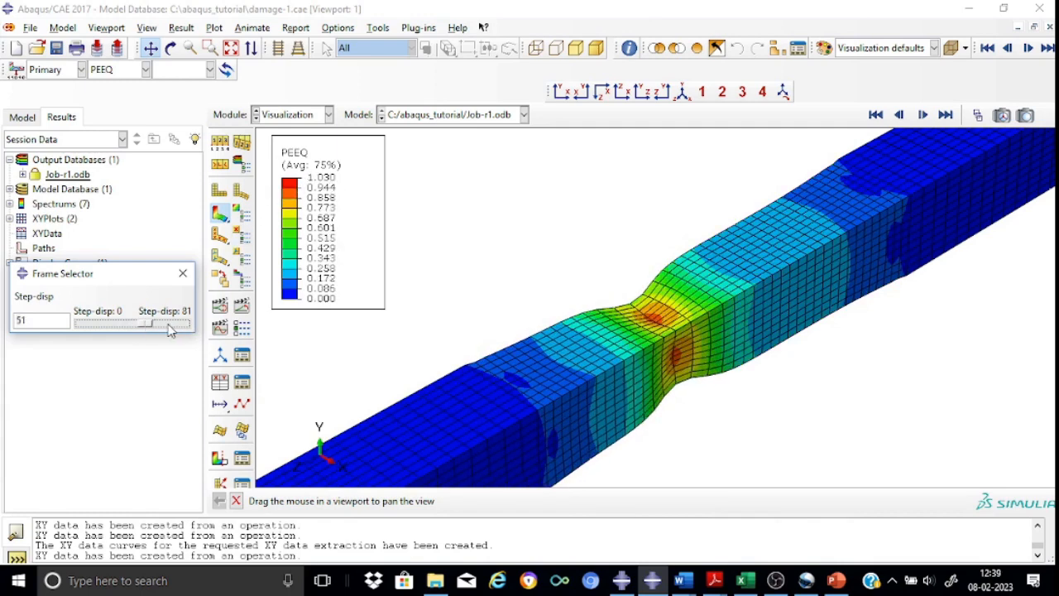
pyautogui.moveTo(146, 325); pyautogui.dragTo(157, 325)
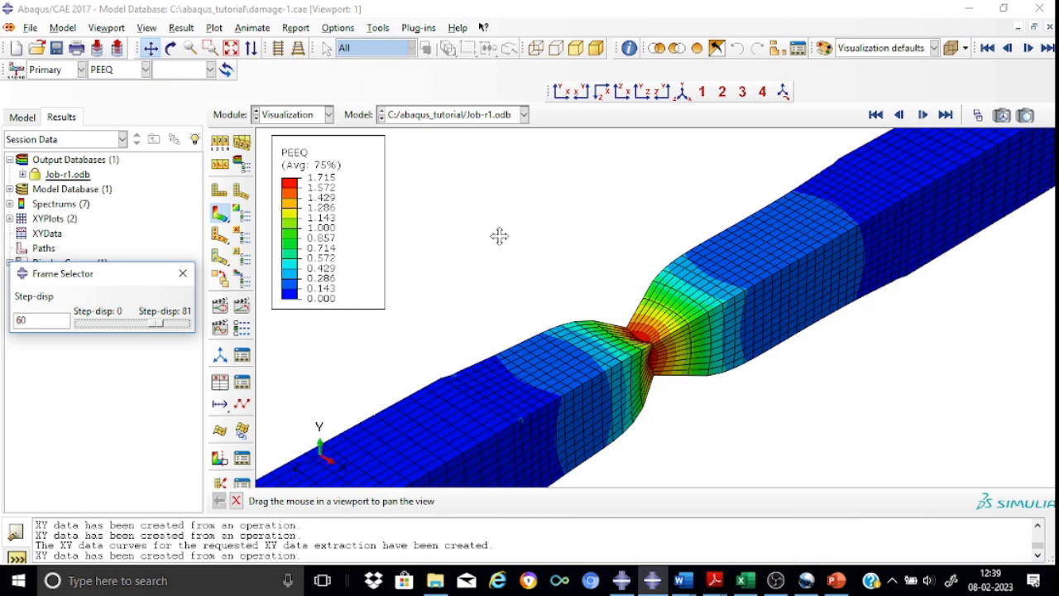
pyautogui.click(182, 273)
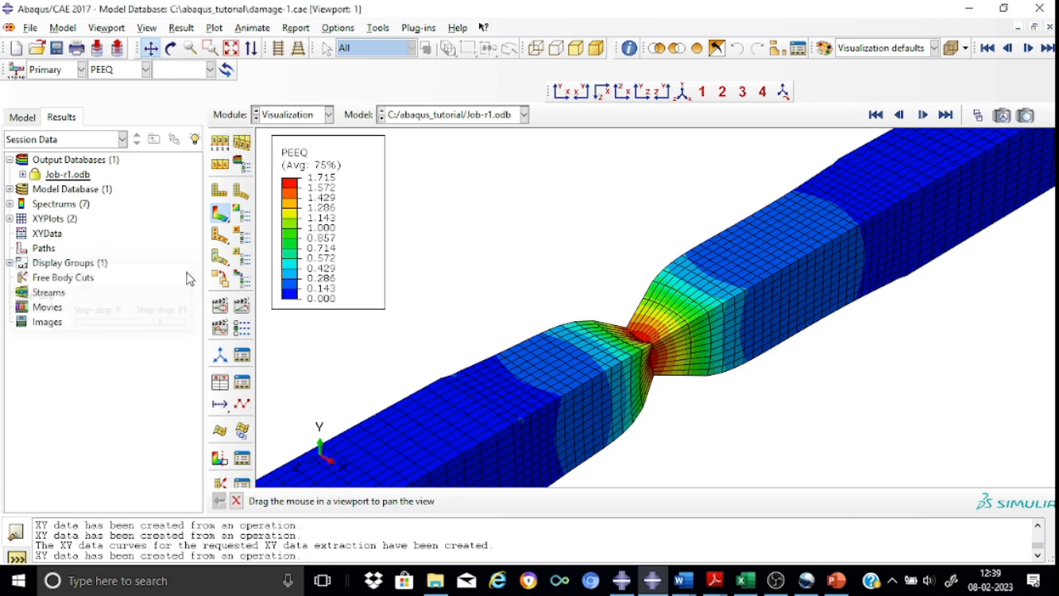
# - Plot the stiffness degradation (SDEG) contour on the bar and return it to frame 0
pyautogui.click(146, 70)
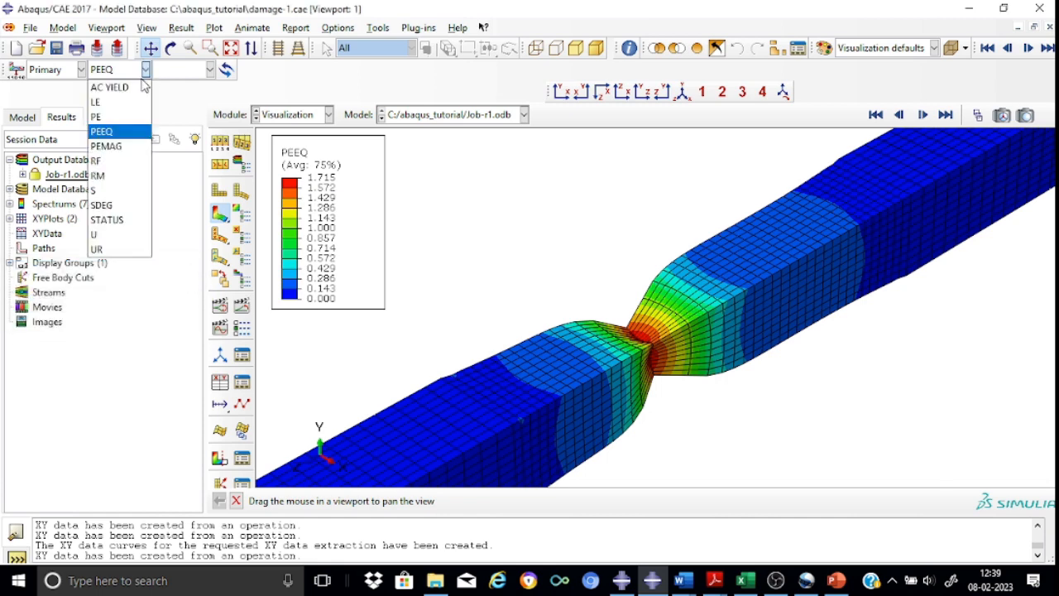
pyautogui.click(137, 206)
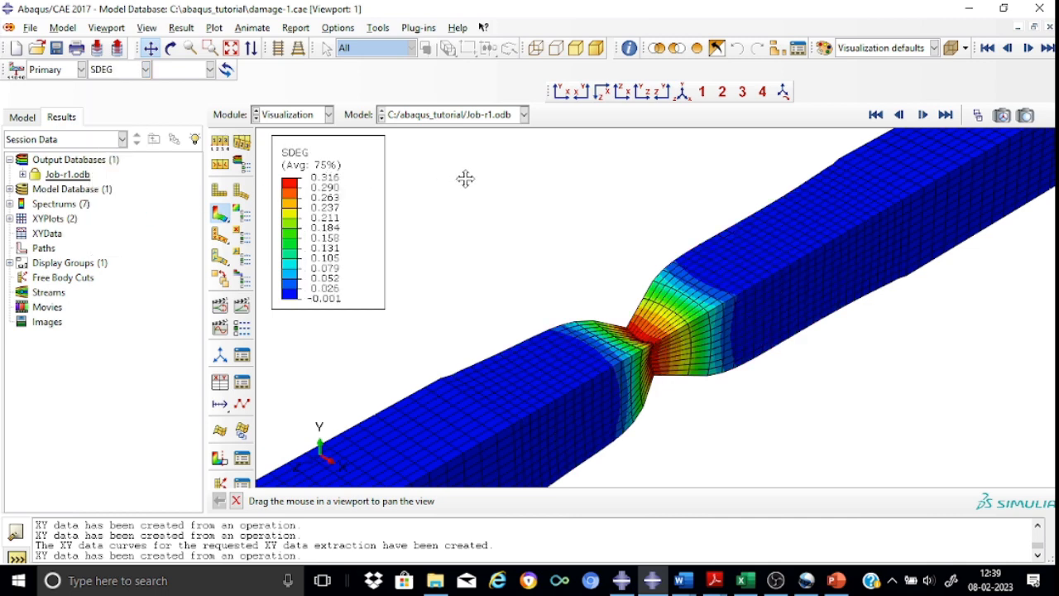
pyautogui.click(978, 115)
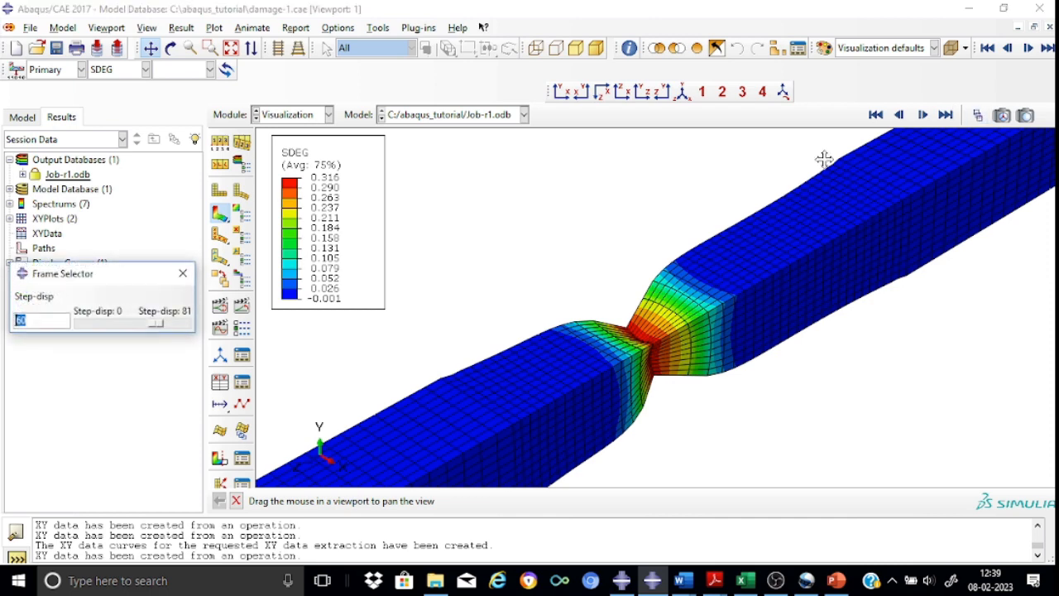
pyautogui.moveTo(157, 324); pyautogui.dragTo(90, 322)
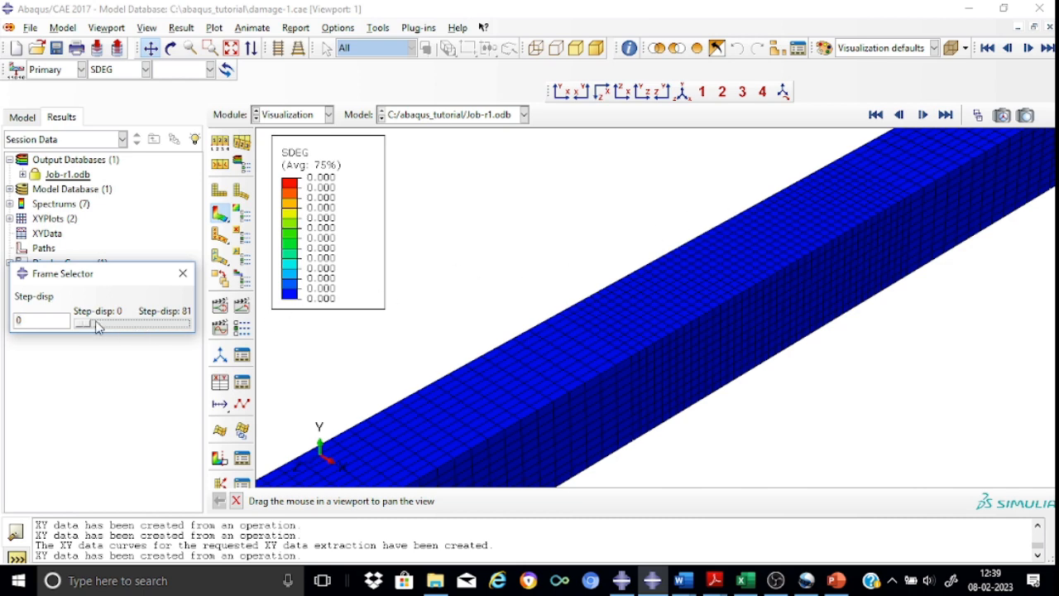
# - Review the SDEG contour through frames 48, 60 and 78, following damage from necking to fracture
pyautogui.moveTo(81, 325); pyautogui.dragTo(143, 323)
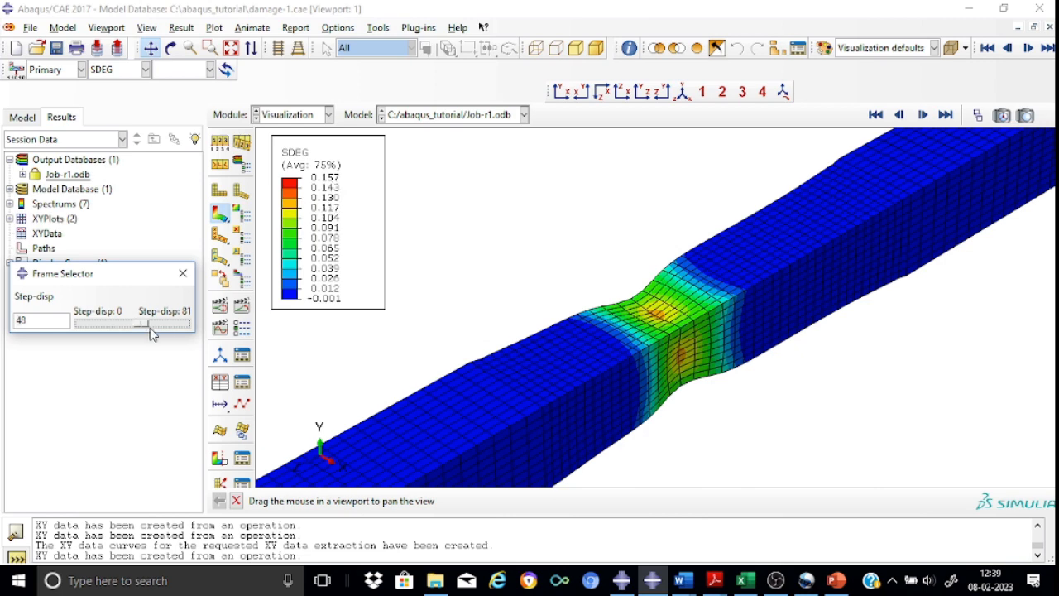
pyautogui.moveTo(143, 326); pyautogui.dragTo(155, 323)
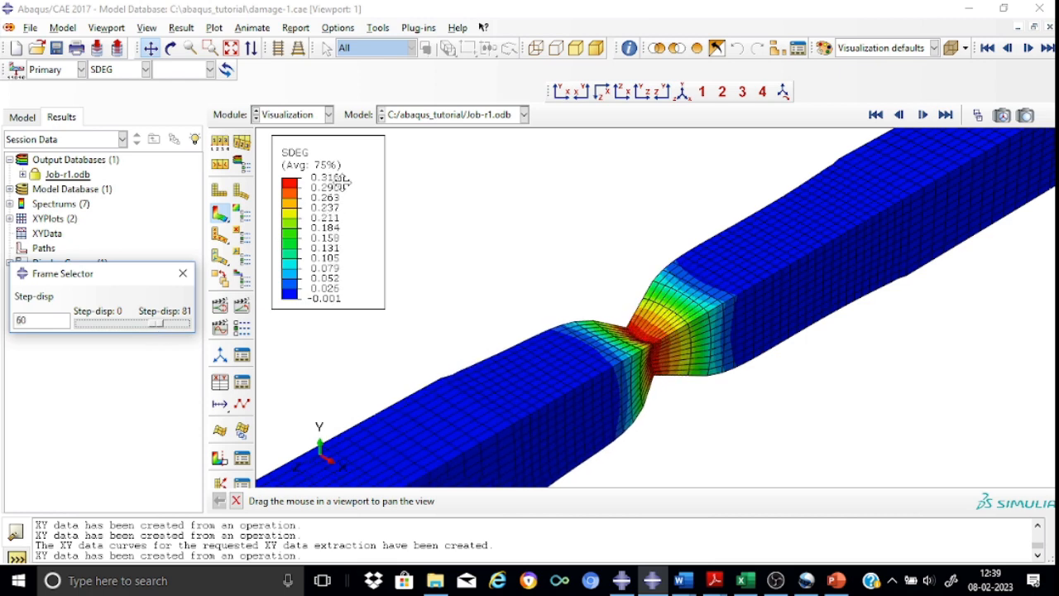
pyautogui.moveTo(155, 330); pyautogui.dragTo(181, 324)
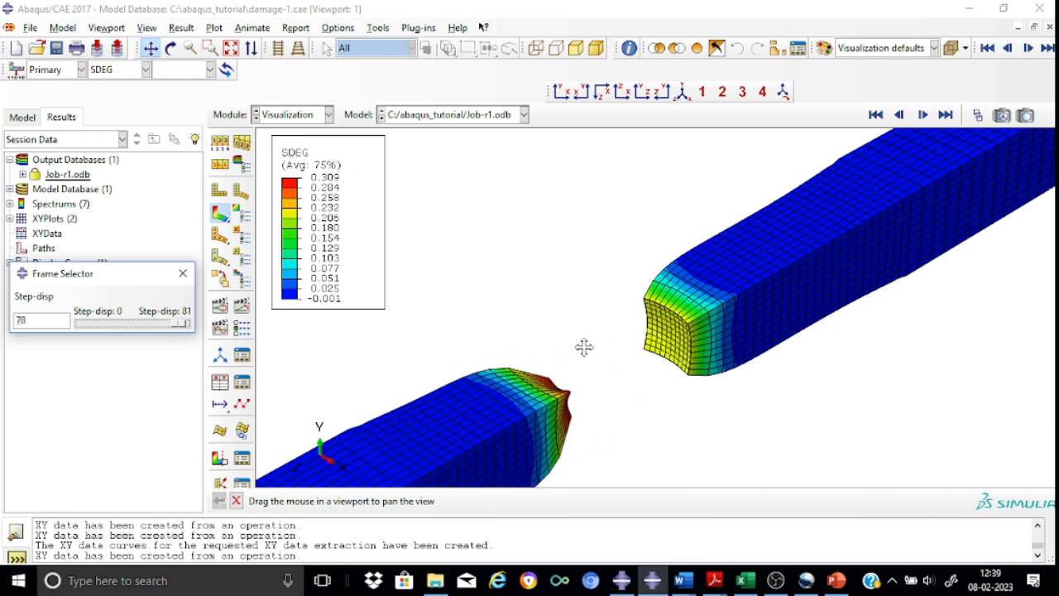
pyautogui.click(183, 275)
# - Plot the element STATUS contour on the bar and set it to frame 0 of Step-disp
pyautogui.click(145, 69)
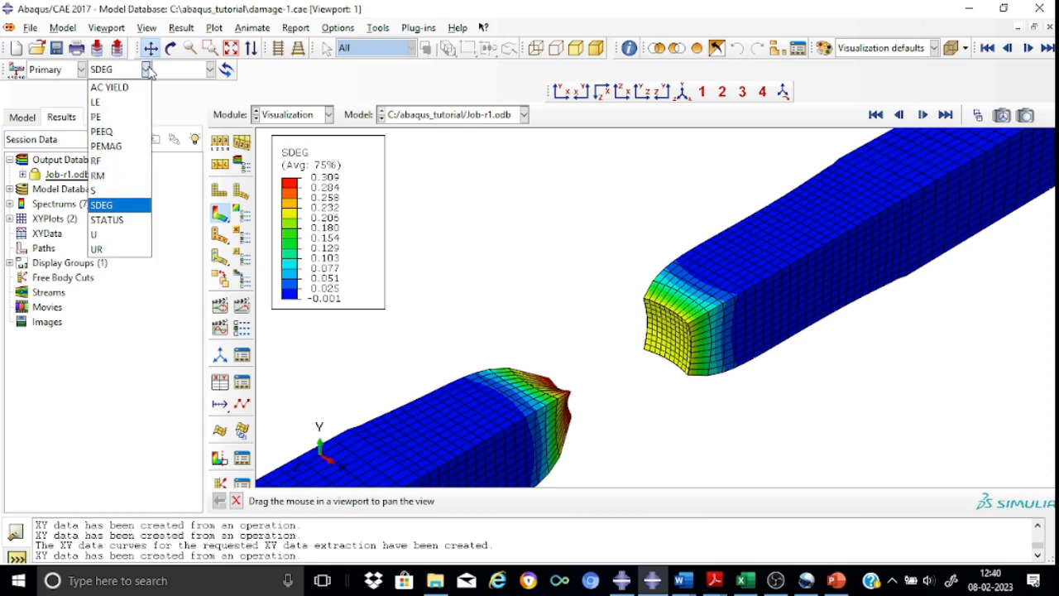
pyautogui.click(133, 219)
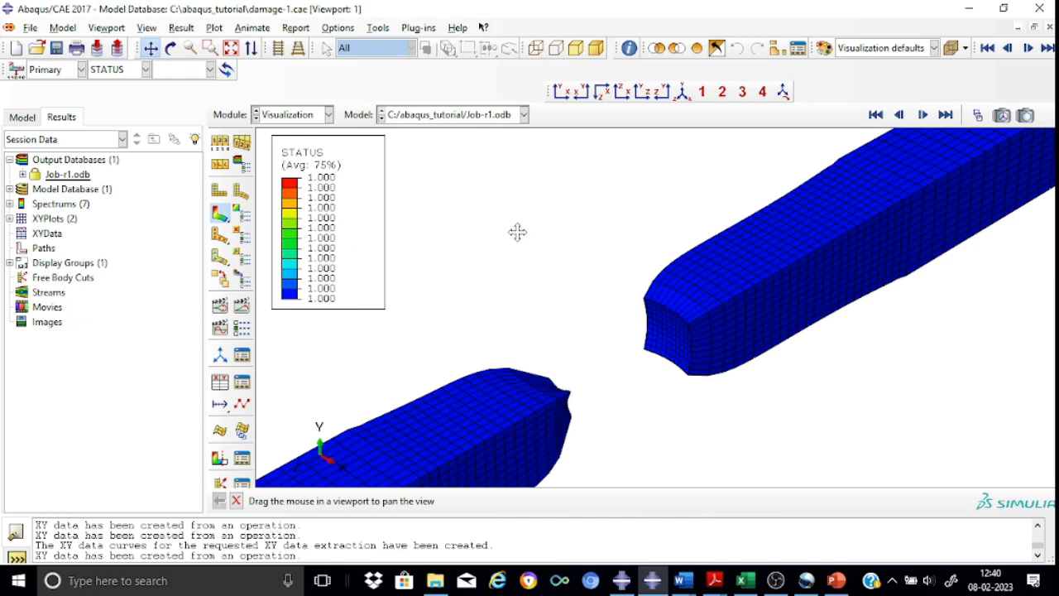
pyautogui.click(146, 70)
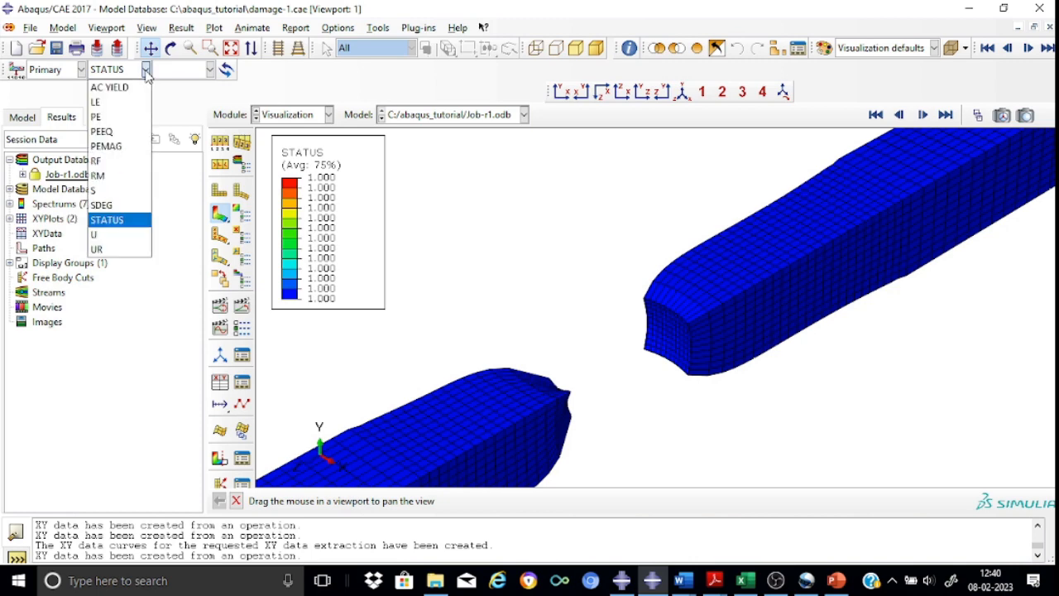
pyautogui.click(146, 69)
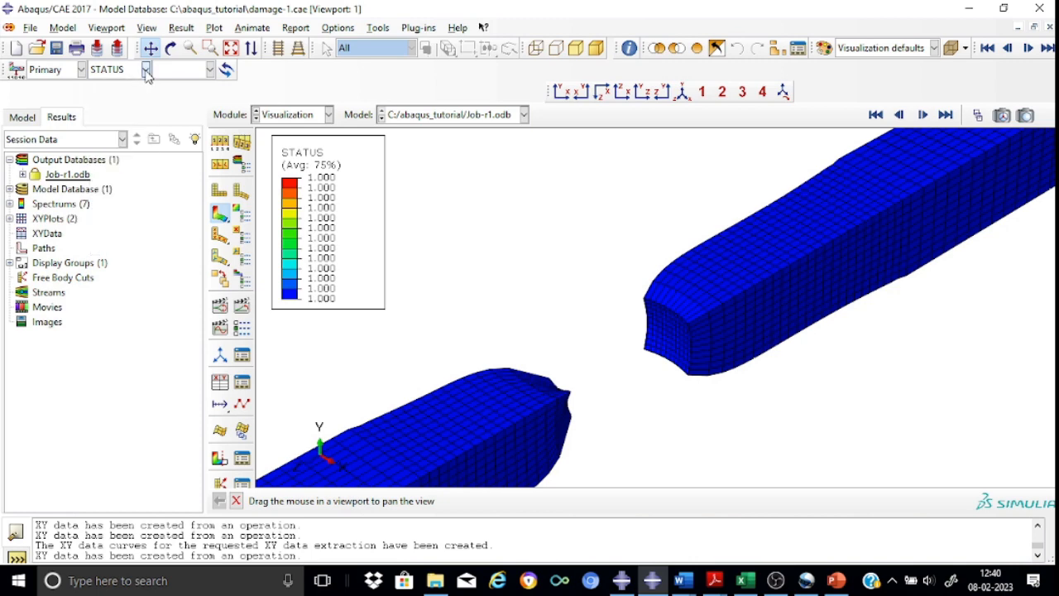
pyautogui.click(977, 116)
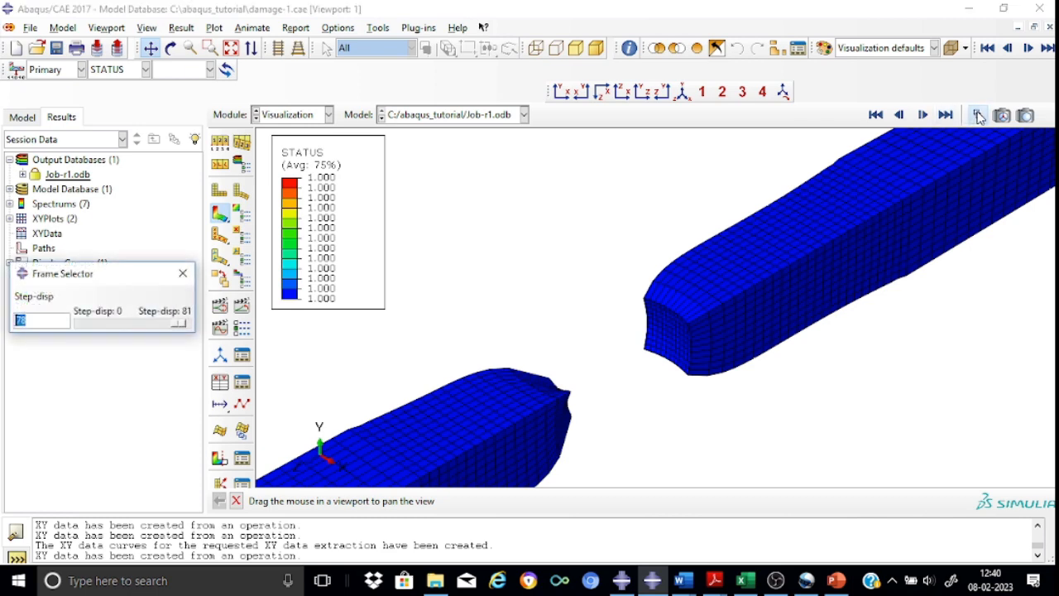
pyautogui.moveTo(192, 326); pyautogui.dragTo(84, 333)
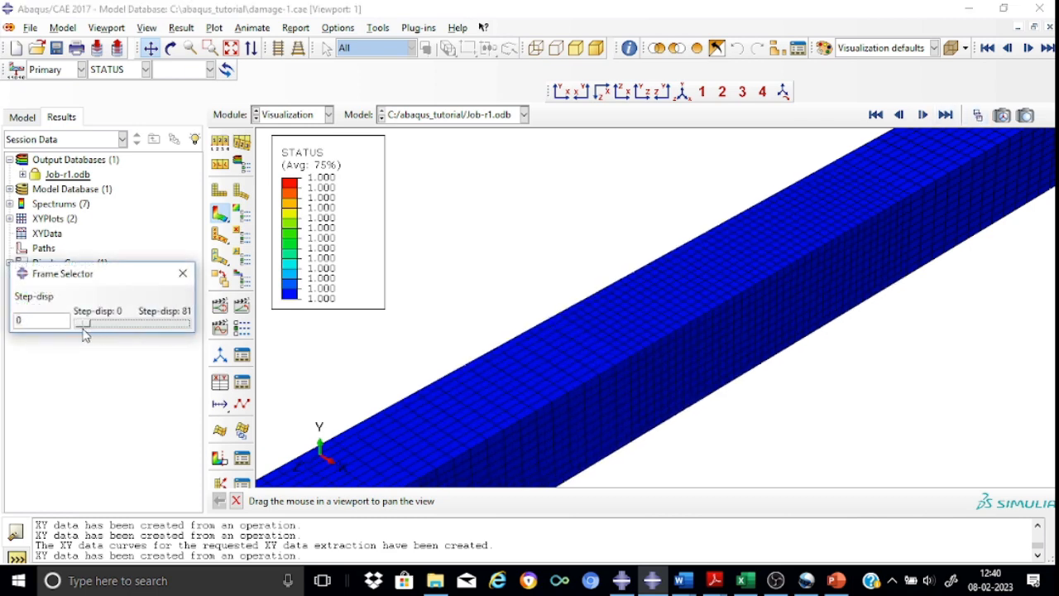
# - Close the frame selector and start creating XY data from ODB field output with the whole bar in view
pyautogui.click(183, 273)
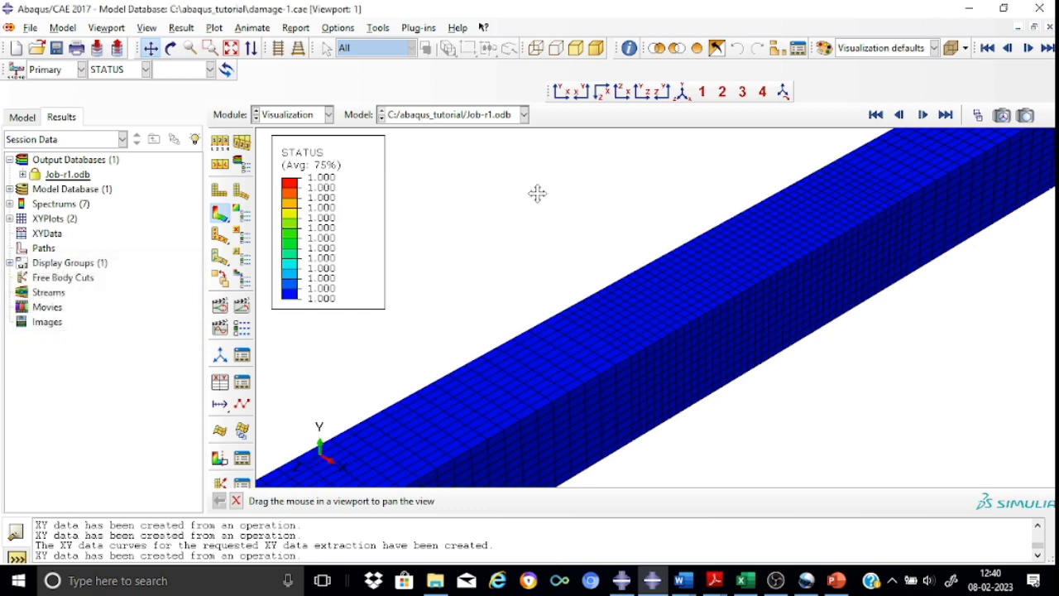
pyautogui.scroll(-3, 538, 193)
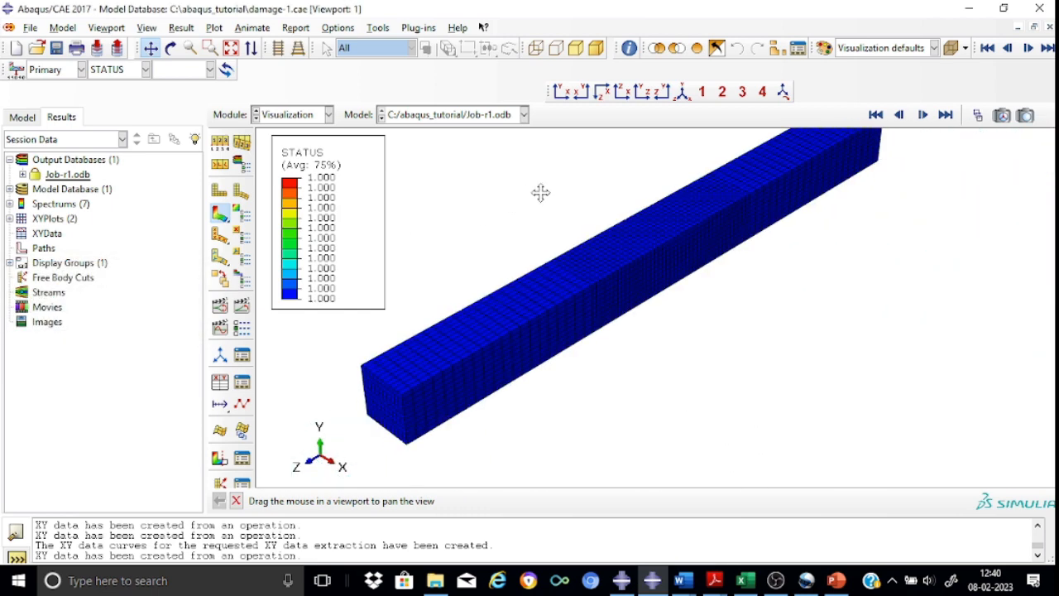
pyautogui.moveTo(541, 194); pyautogui.dragTo(602, 228)
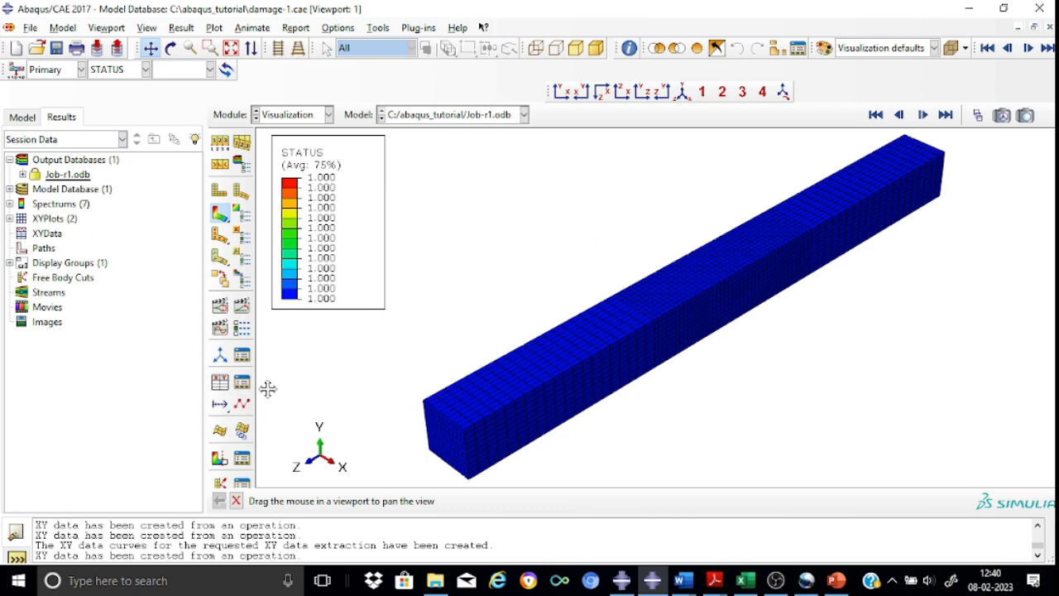
pyautogui.click(219, 382)
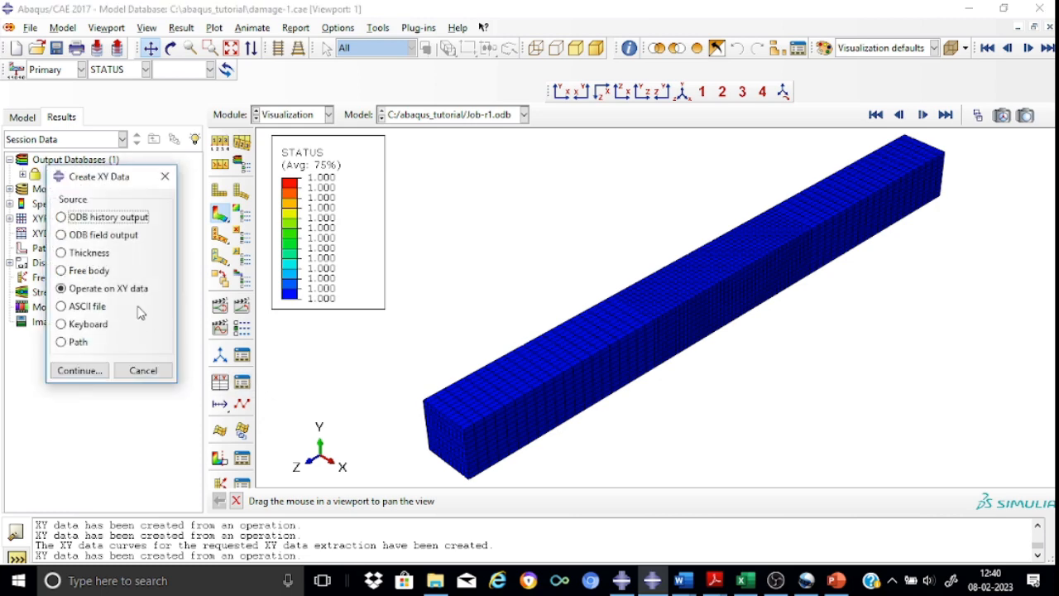
pyautogui.click(110, 236)
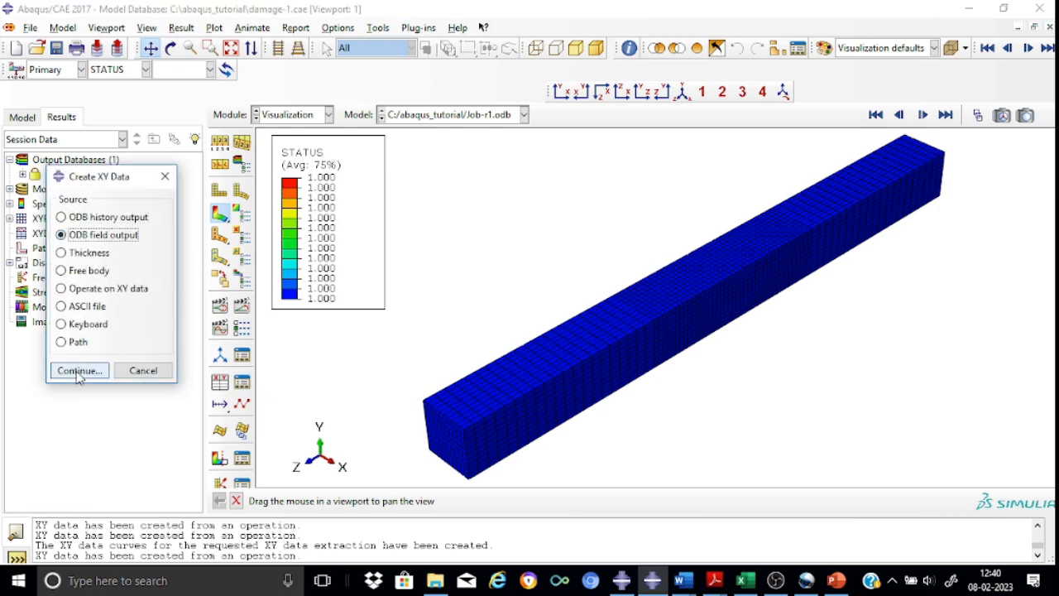
pyautogui.click(78, 373)
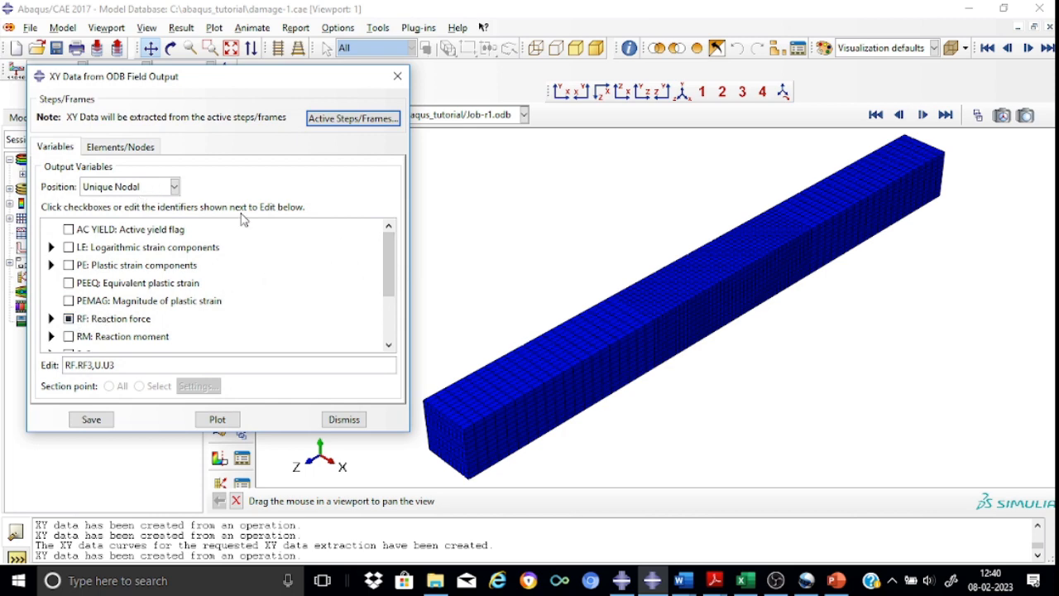
# - Check that reaction force RF3 and spatial displacement U3 are the unique nodal output variables chosen for extraction
pyautogui.moveTo(385, 264); pyautogui.dragTo(387, 283)
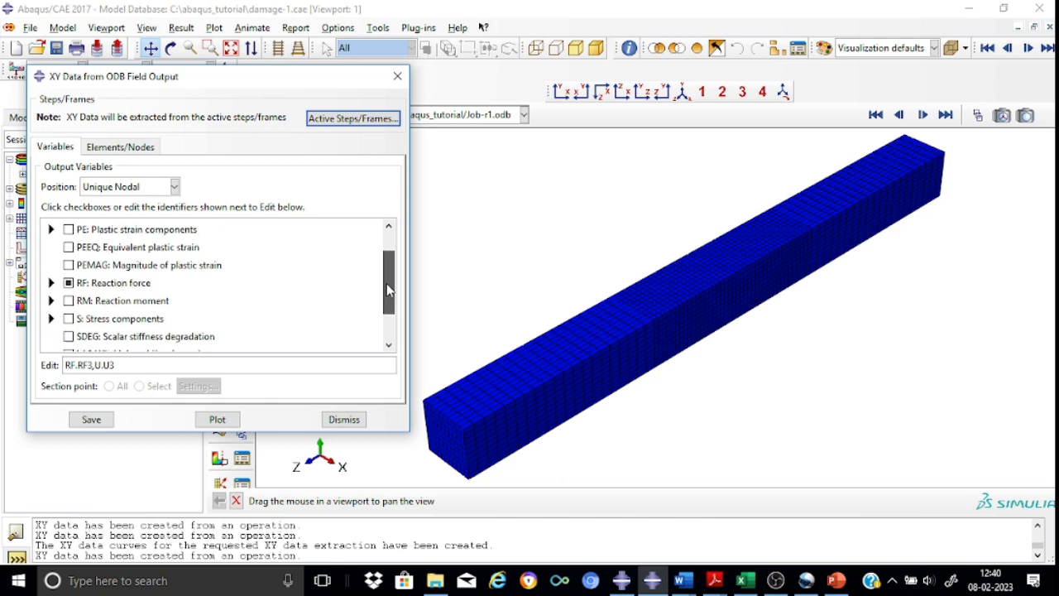
pyautogui.click(51, 279)
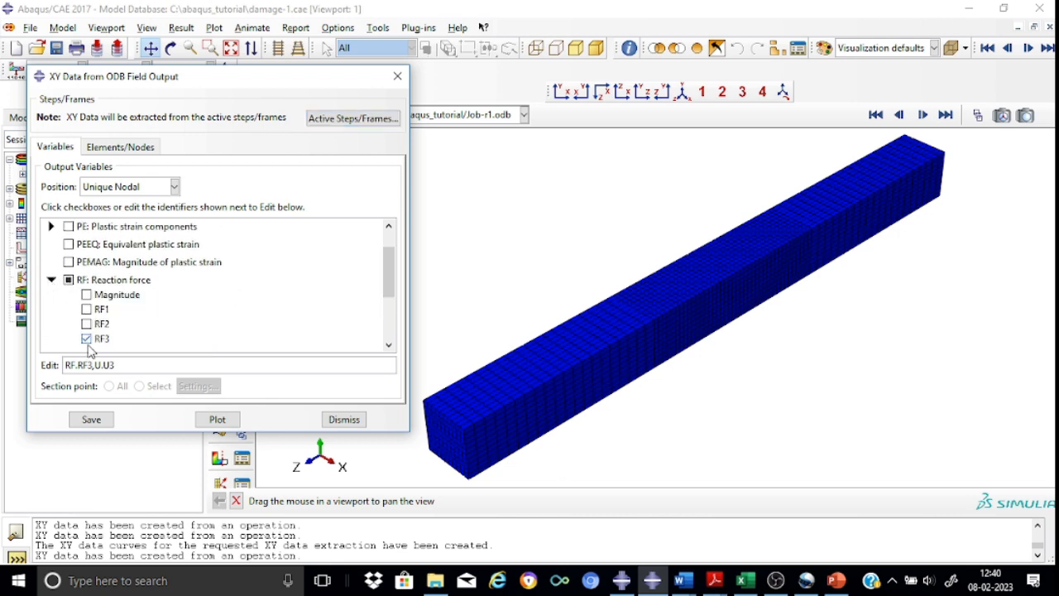
pyautogui.click(50, 281)
pyautogui.moveTo(392, 265); pyautogui.dragTo(392, 308)
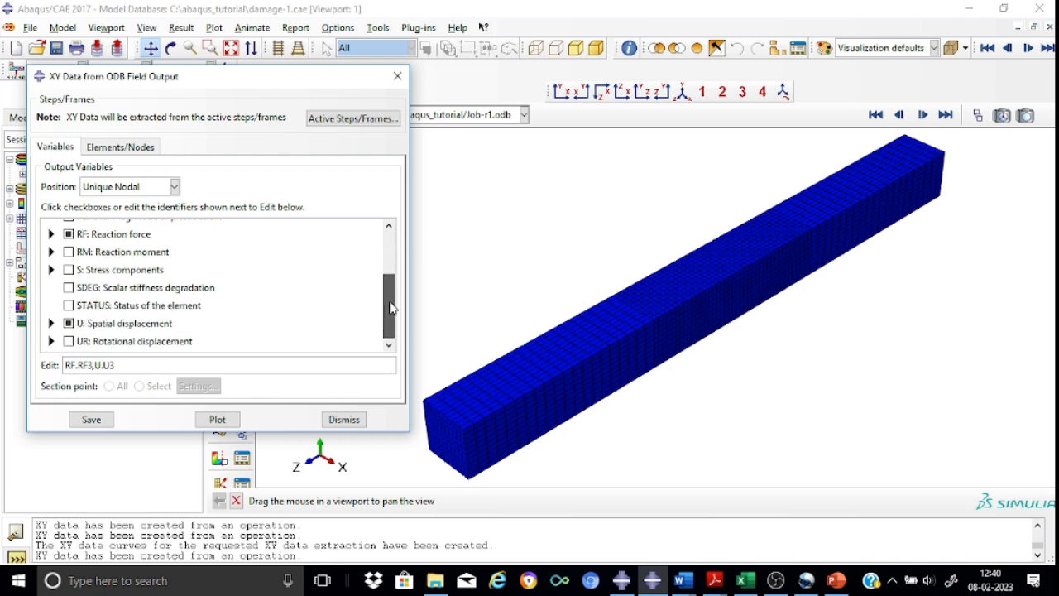
pyautogui.click(52, 324)
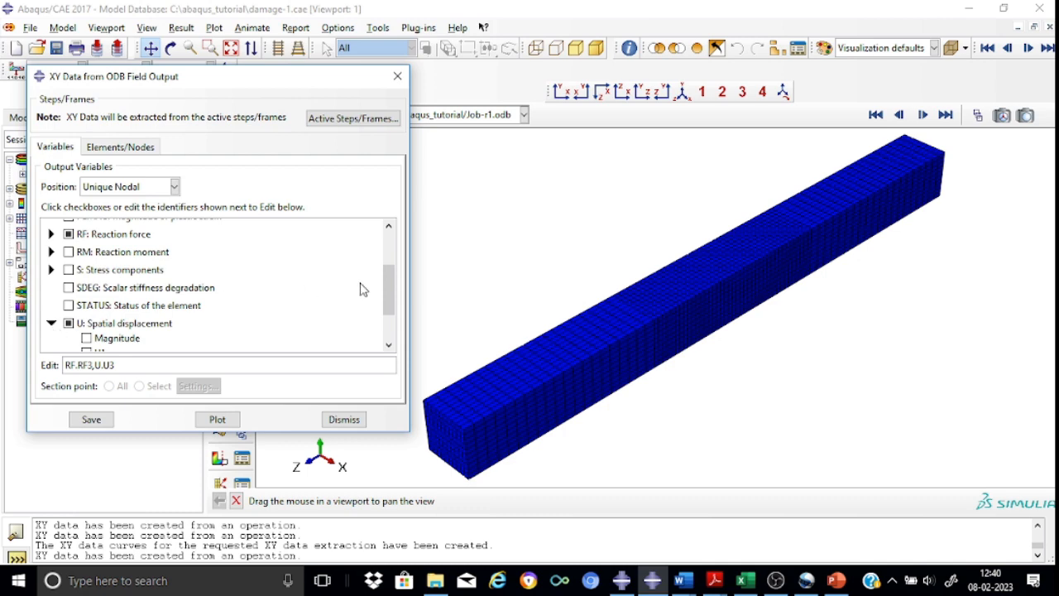
pyautogui.moveTo(384, 280); pyautogui.dragTo(391, 310)
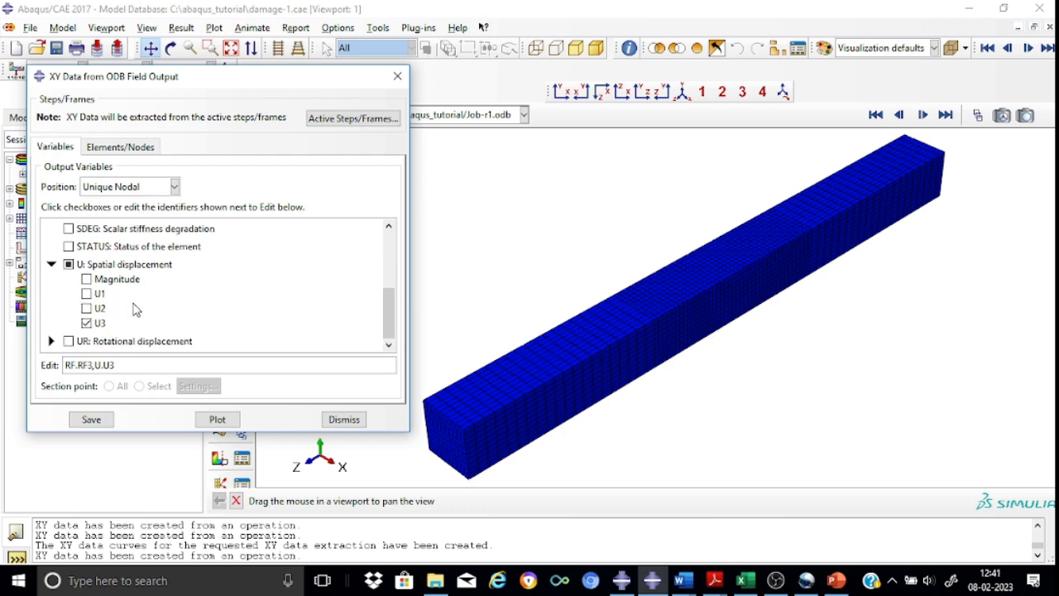
# - Extract the XY data at assembly node label RP-2 with viewport highlighting on, save it under default names and close the extraction dialog
pyautogui.click(119, 147)
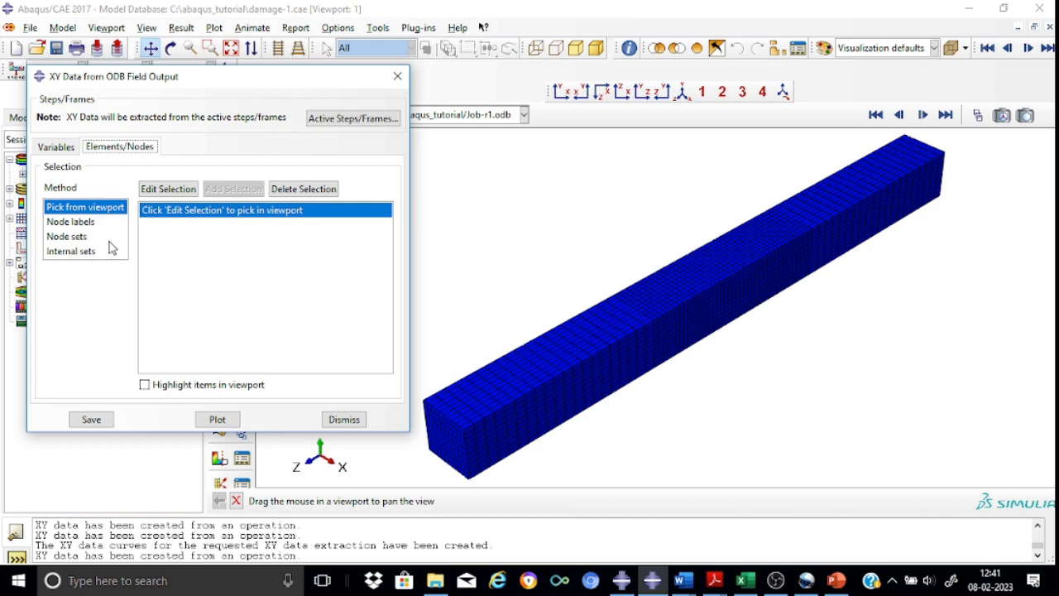
pyautogui.click(67, 222)
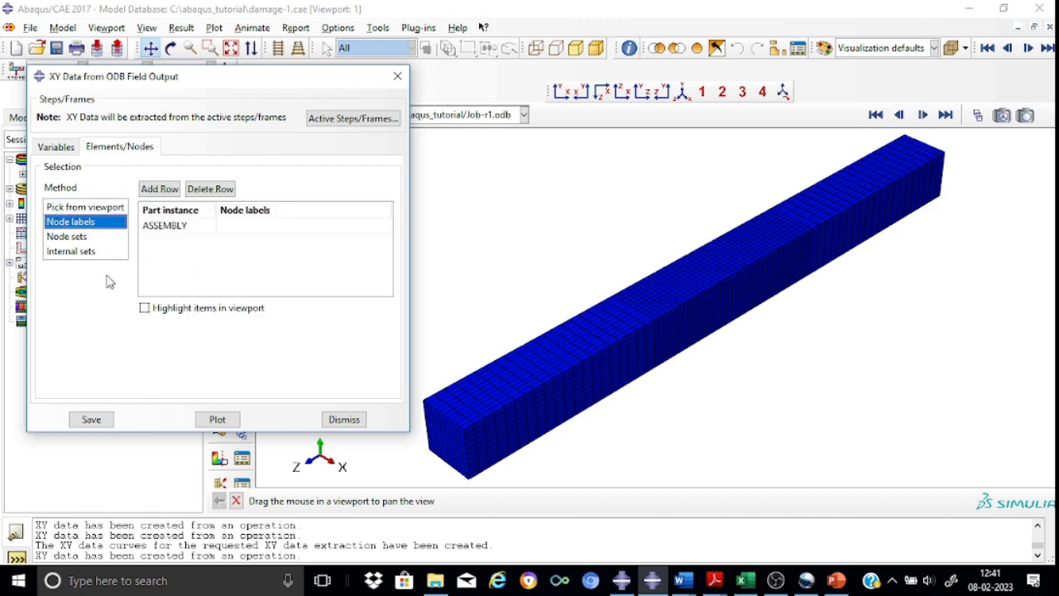
pyautogui.click(145, 308)
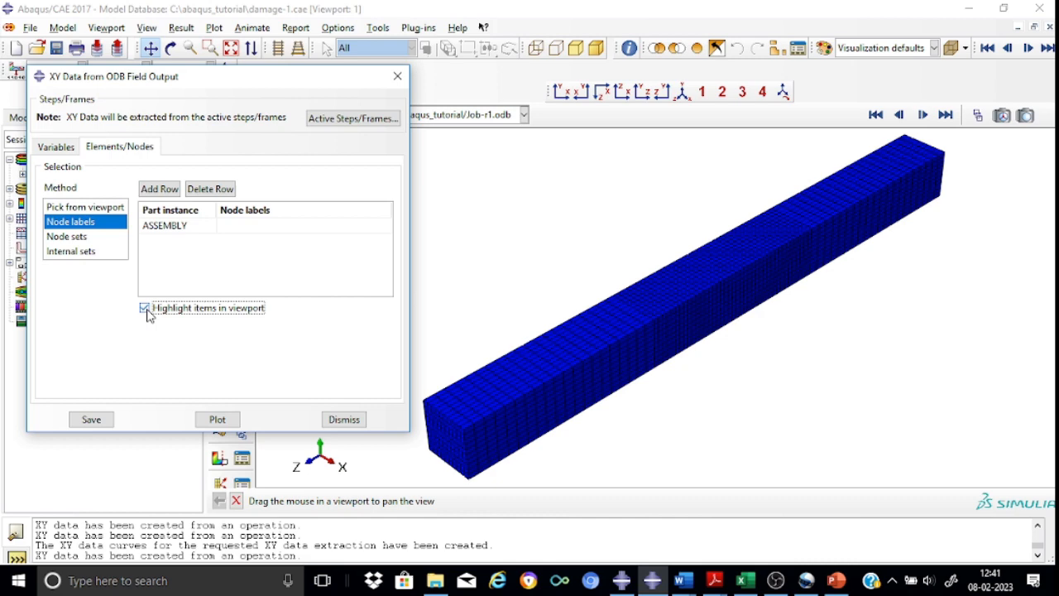
pyautogui.click(260, 225)
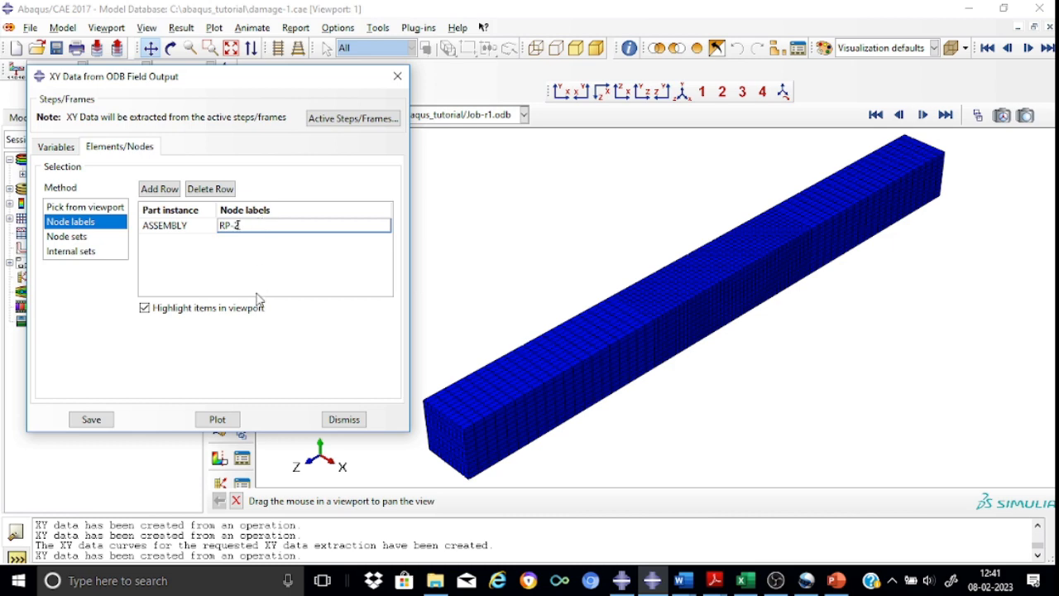
pyautogui.click(93, 419)
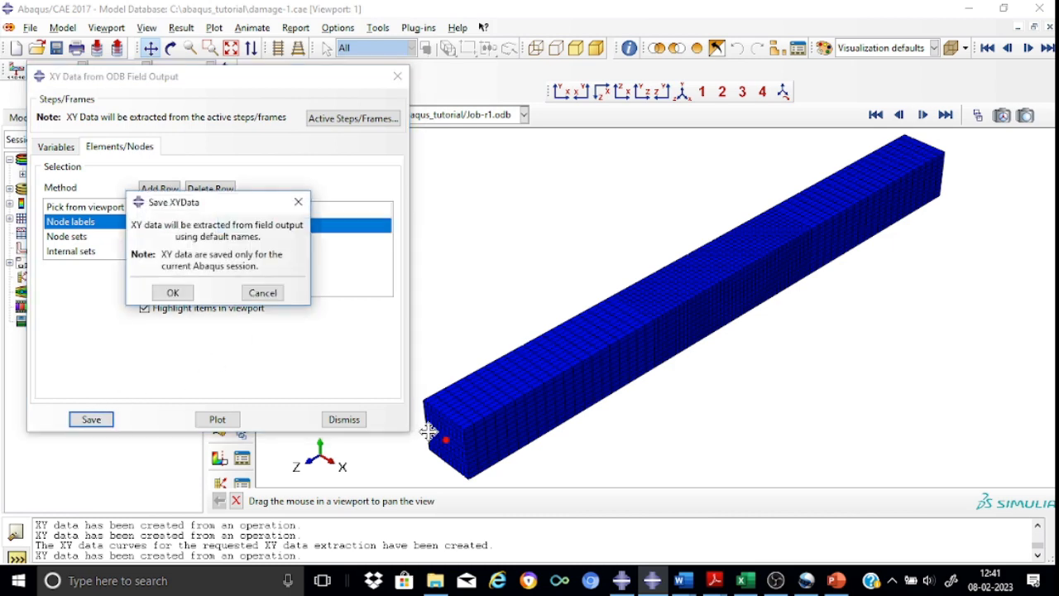
pyautogui.click(172, 292)
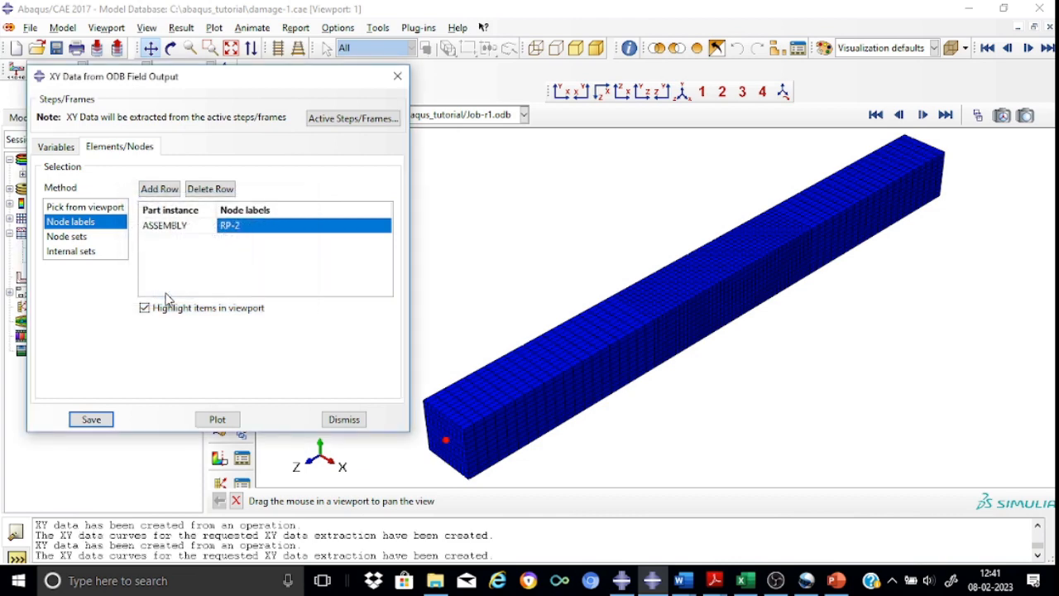
pyautogui.click(395, 76)
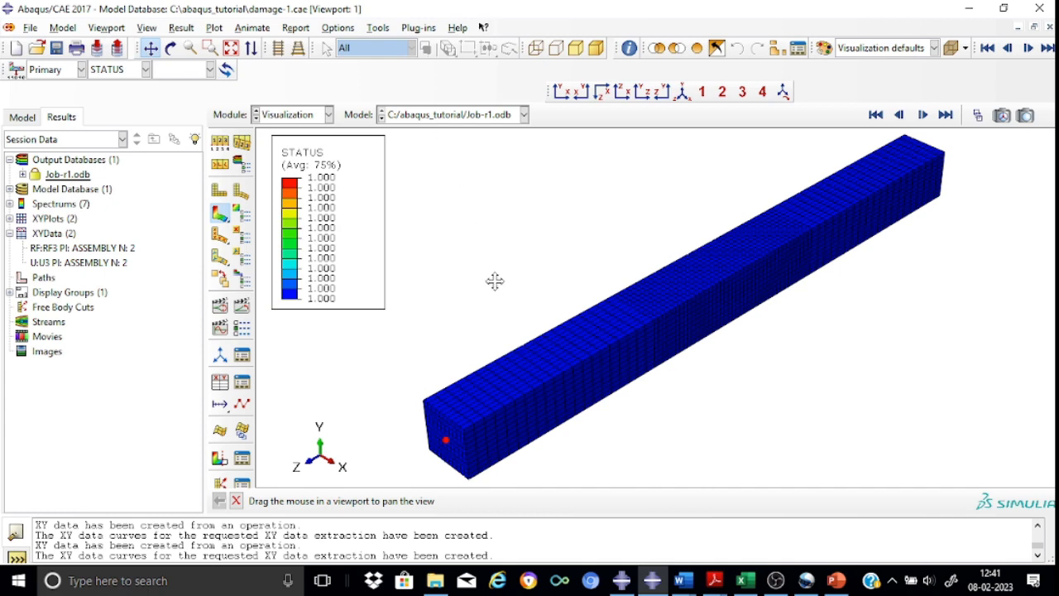
# - Operate on XY data with the expression combine(U3, RF3), using the saved displacement curve first and the reaction force curve second
pyautogui.click(220, 383)
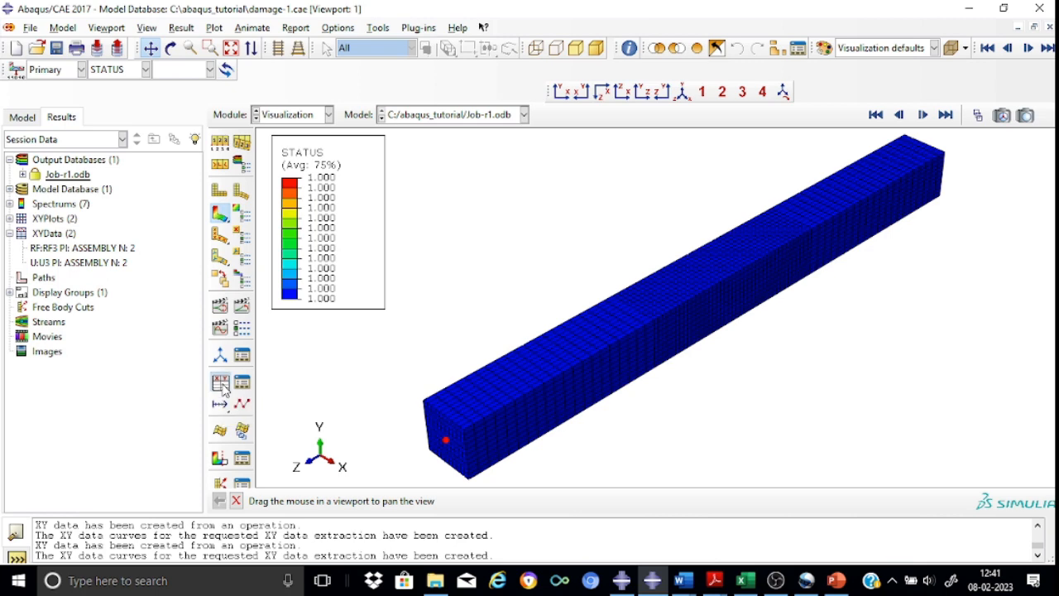
pyautogui.click(106, 291)
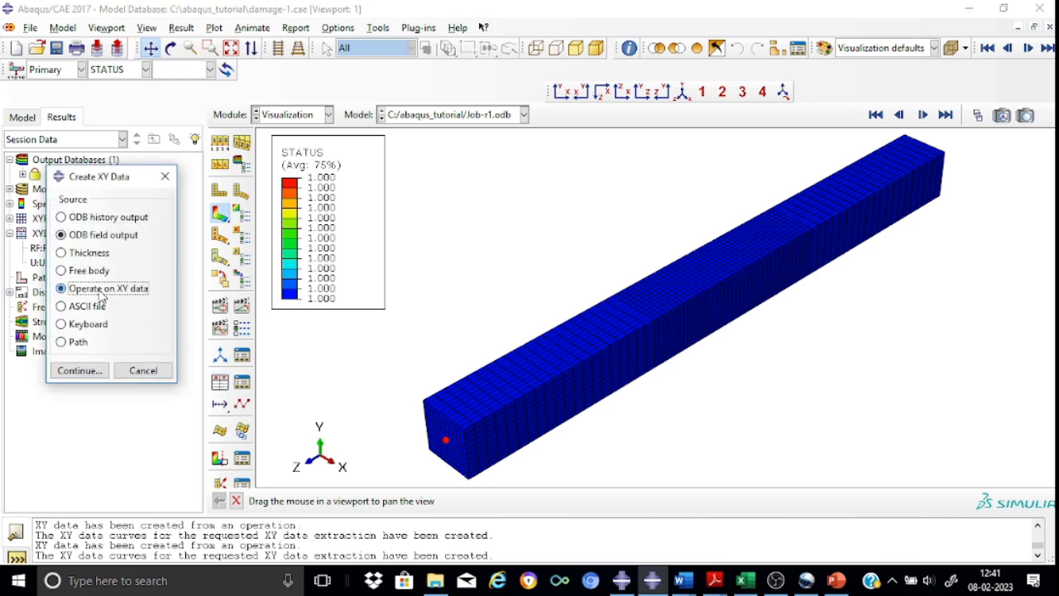
pyautogui.click(77, 370)
pyautogui.moveTo(180, 72); pyautogui.dragTo(298, 52)
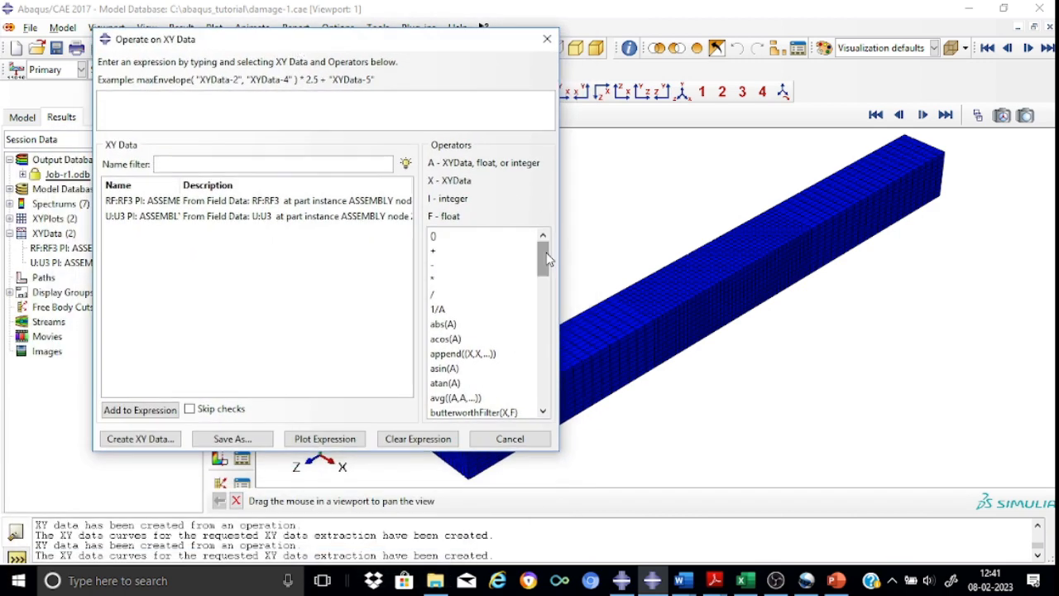
pyautogui.moveTo(546, 260)
pyautogui.mouseDown()
pyautogui.moveTo(548, 298)
pyautogui.moveTo(549, 275)
pyautogui.mouseUp()
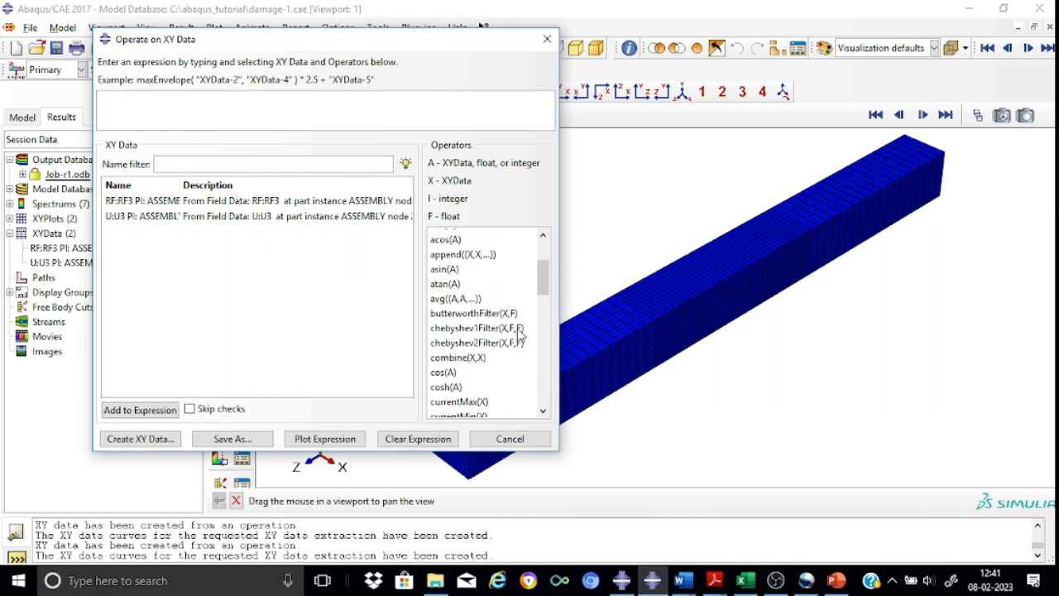
pyautogui.click(466, 365)
pyautogui.click(145, 217)
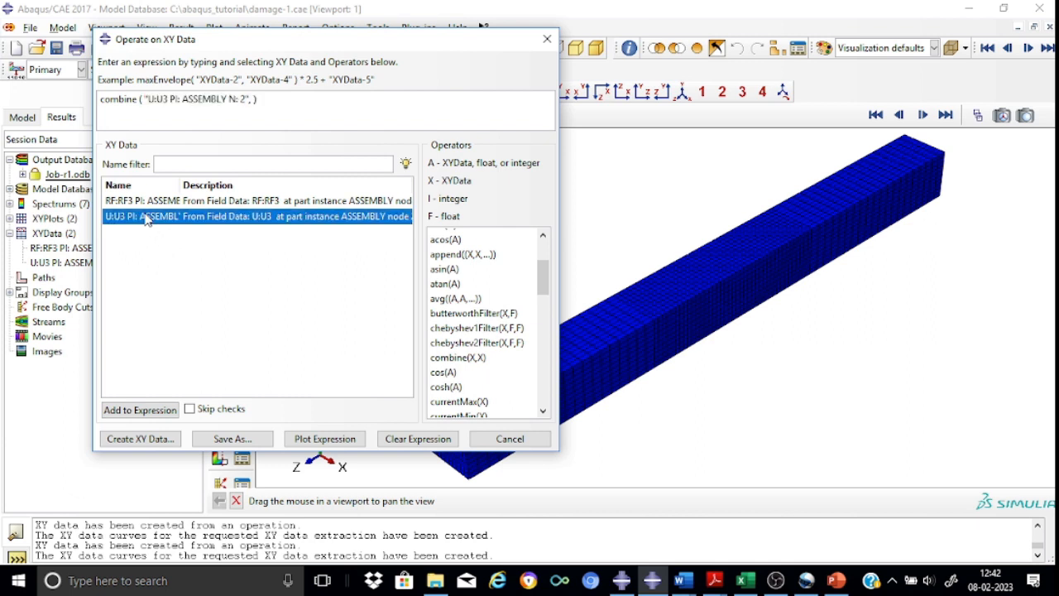
pyautogui.click(150, 202)
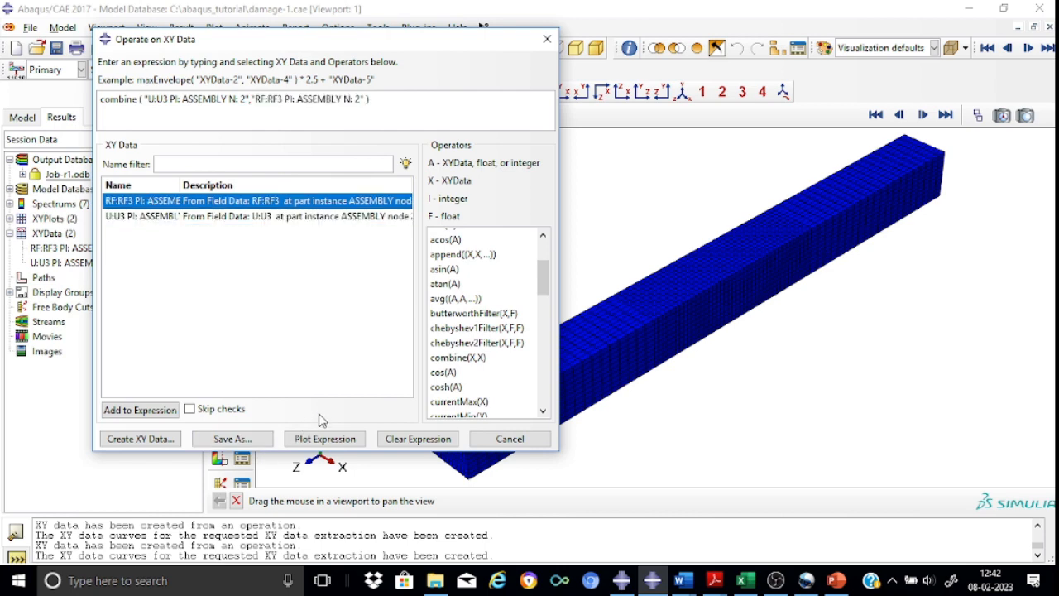
# - Plot the combined expression as a force–displacement curve, examine it, and close the XY data operation dialog
pyautogui.click(320, 441)
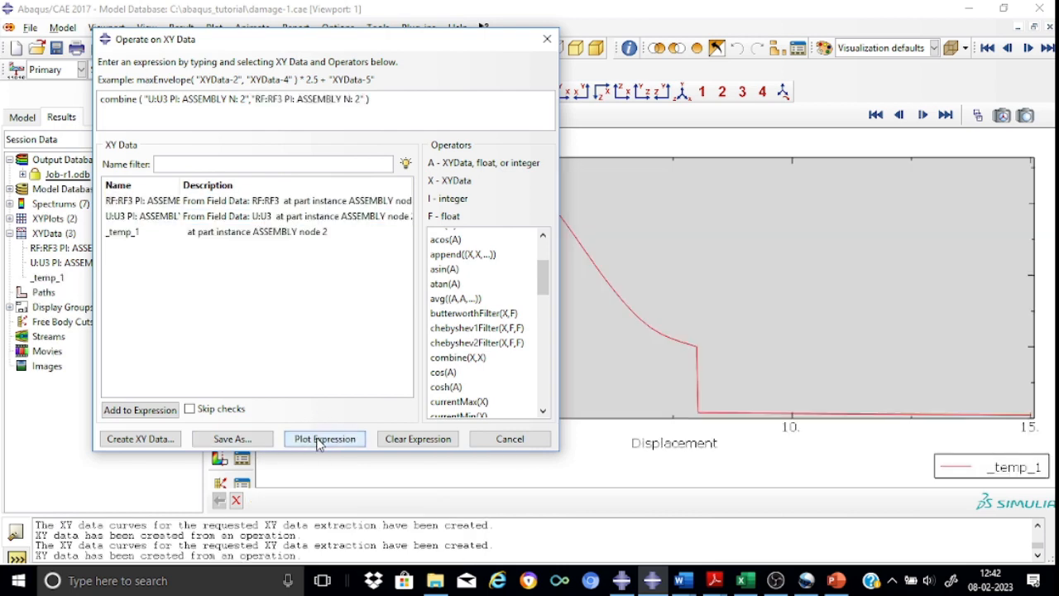
pyautogui.moveTo(394, 42); pyautogui.dragTo(111, 284)
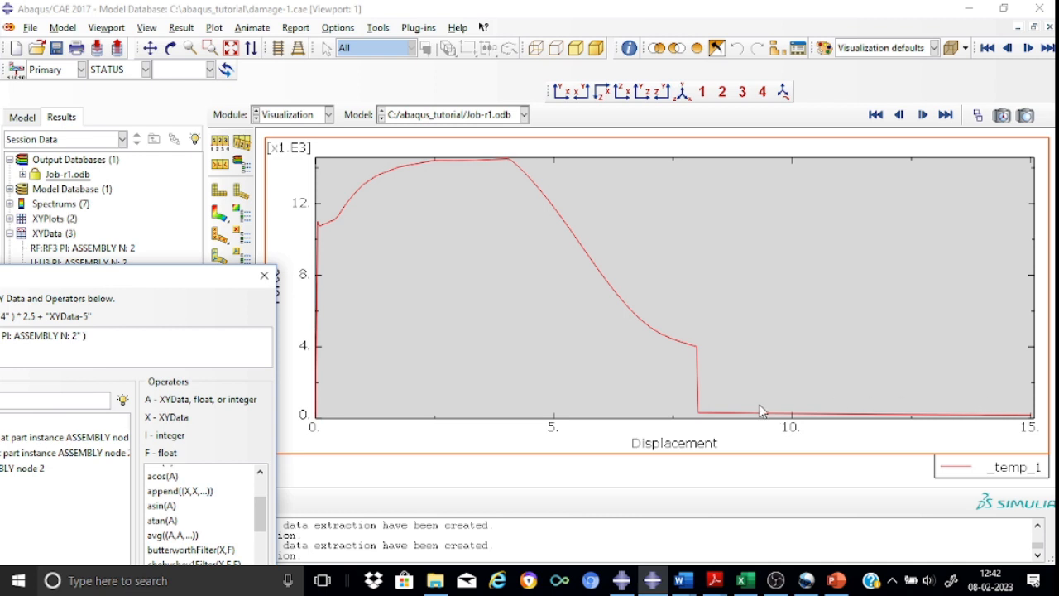
pyautogui.click(264, 276)
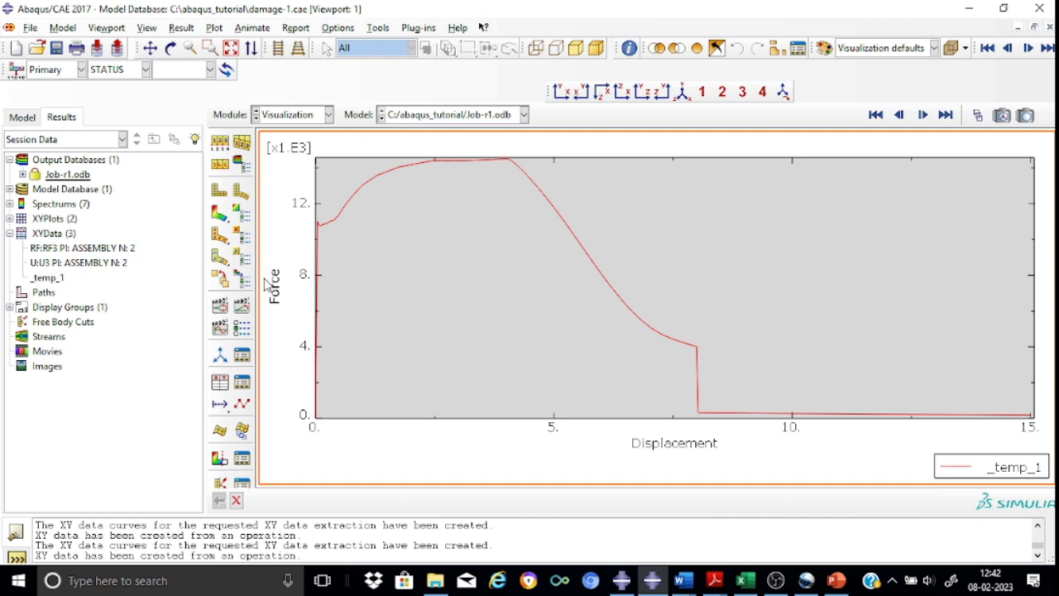